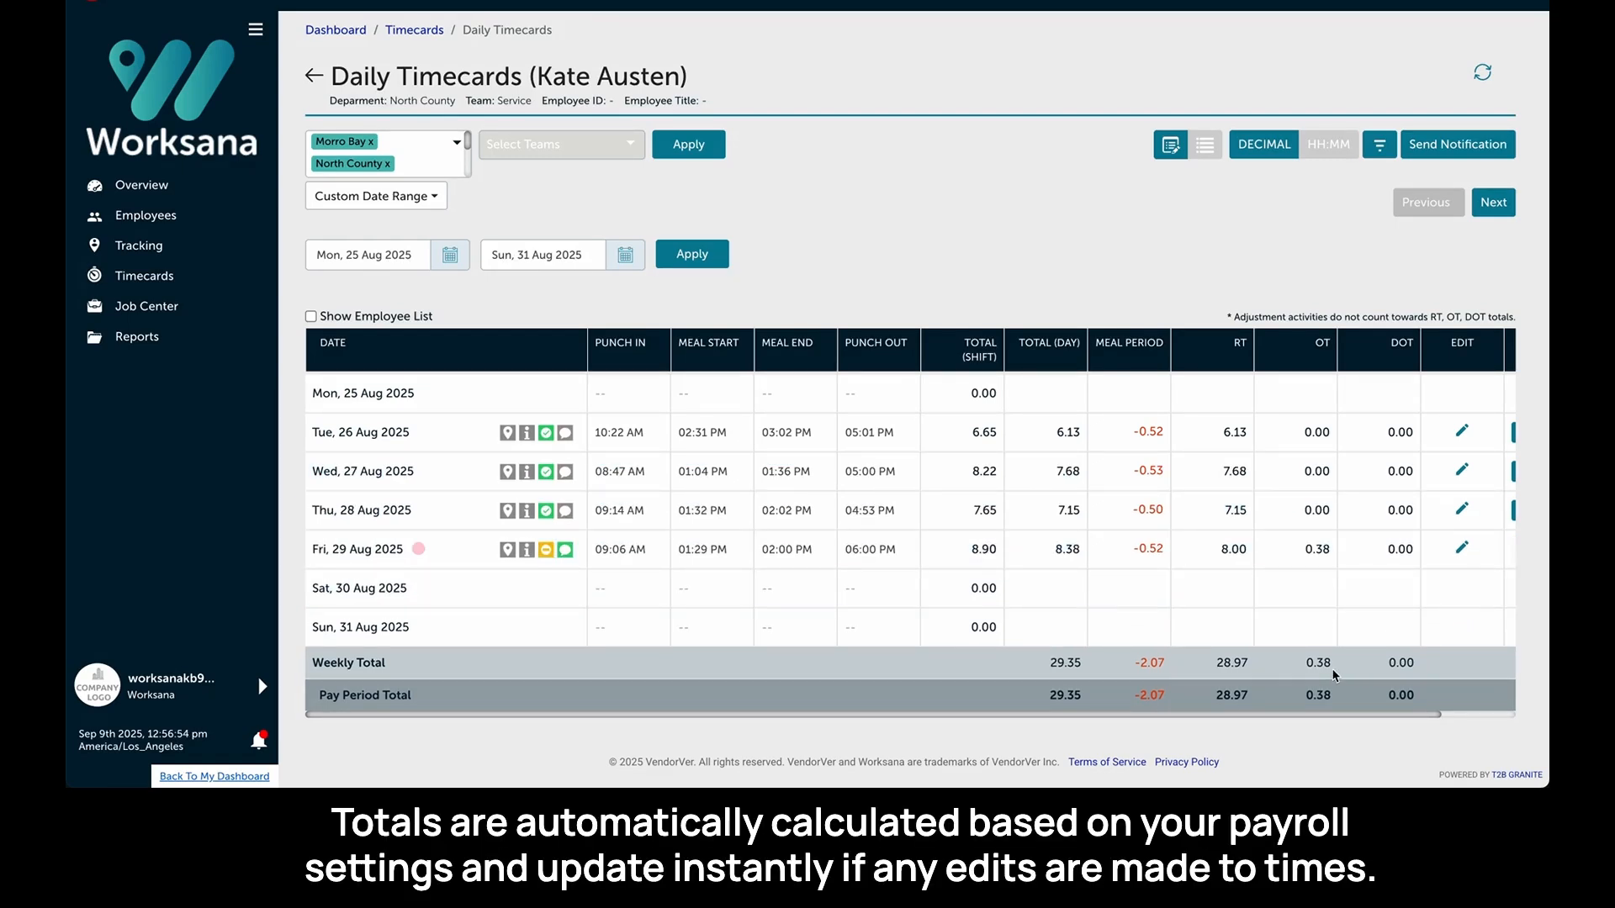
- Change Wednesday 27 Aug's punch-out time to 06:00 PM
{"action": "triple_click", "coordinate": [896, 478]}
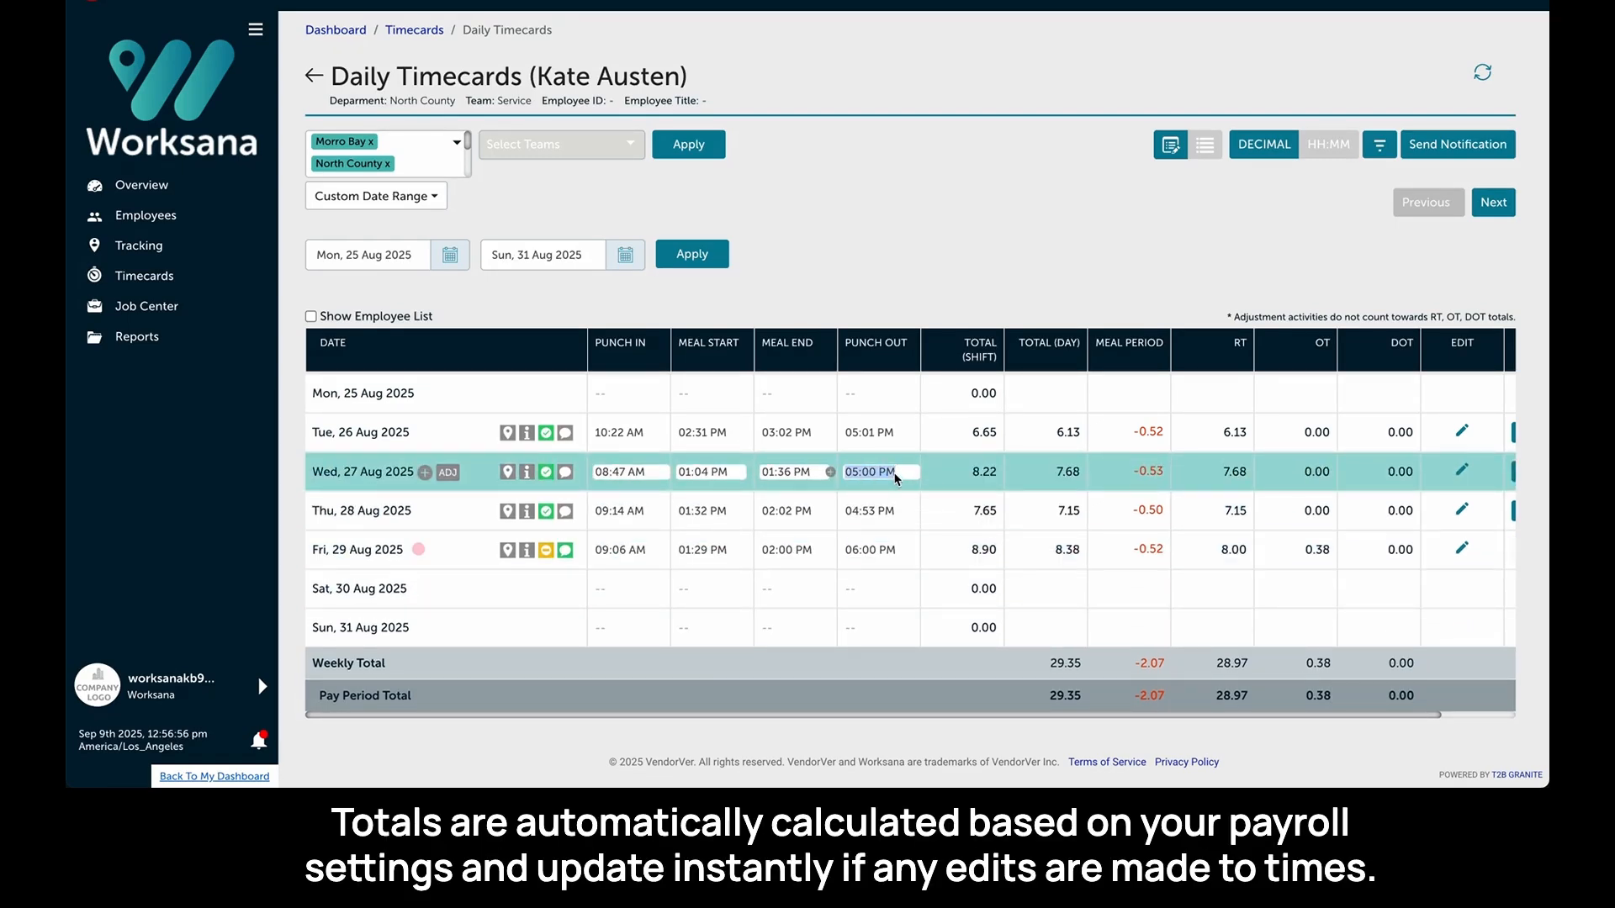
{"action": "type", "text": "06:00 PM"}
{"action": "key", "text": "Tab"}
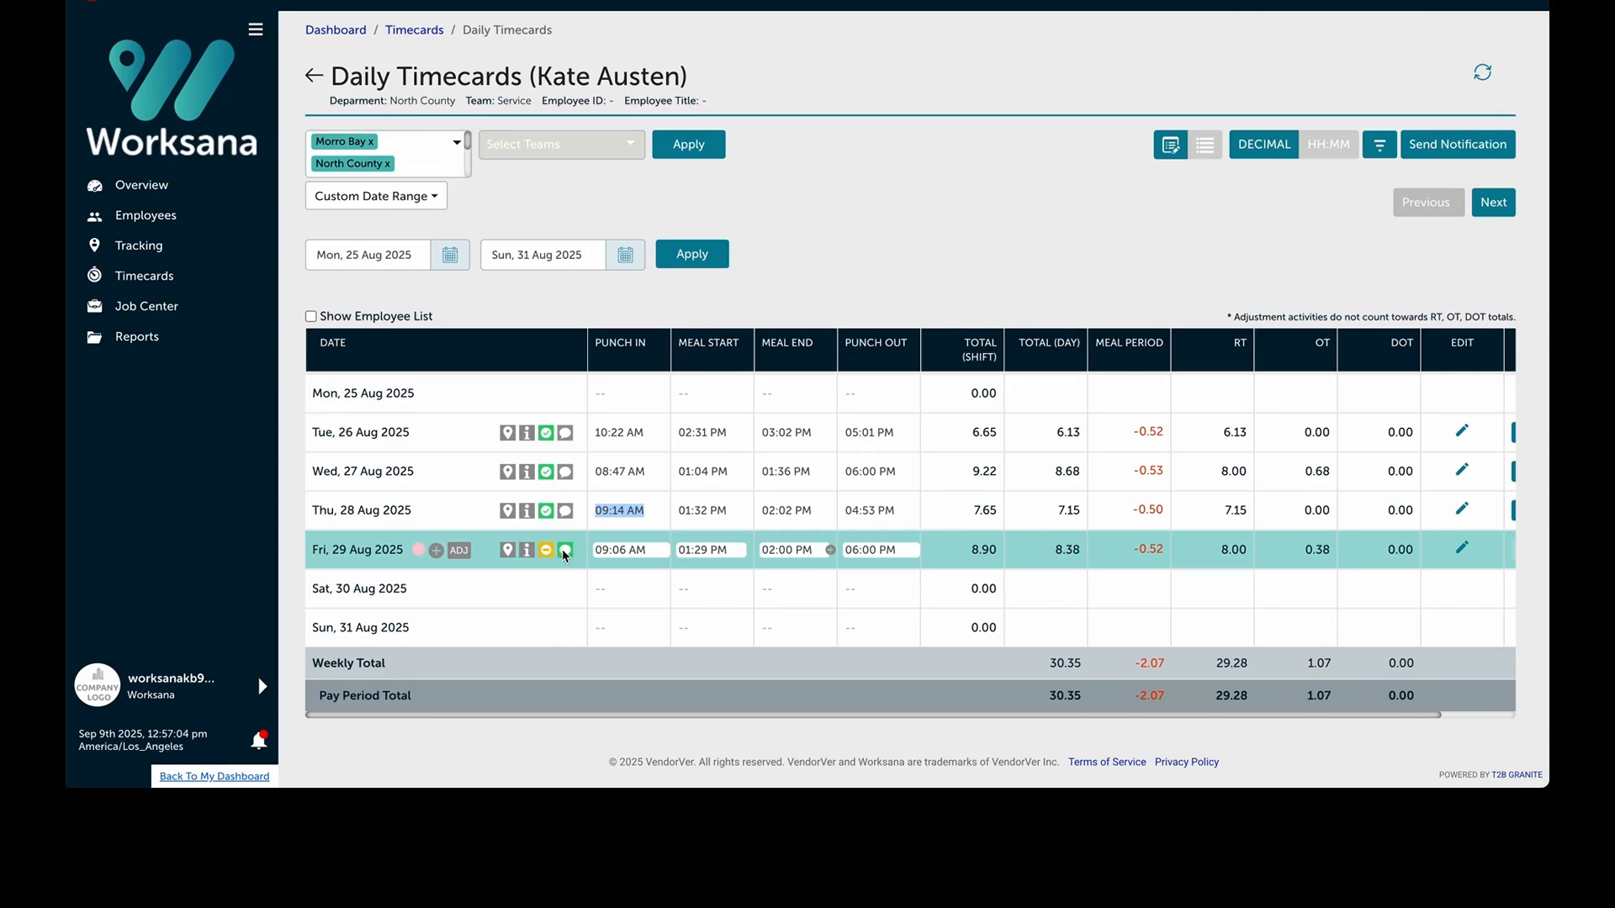
- Open the location tracking map for Friday 29 Aug's shift and close it
{"action": "left_click", "coordinate": [508, 552]}
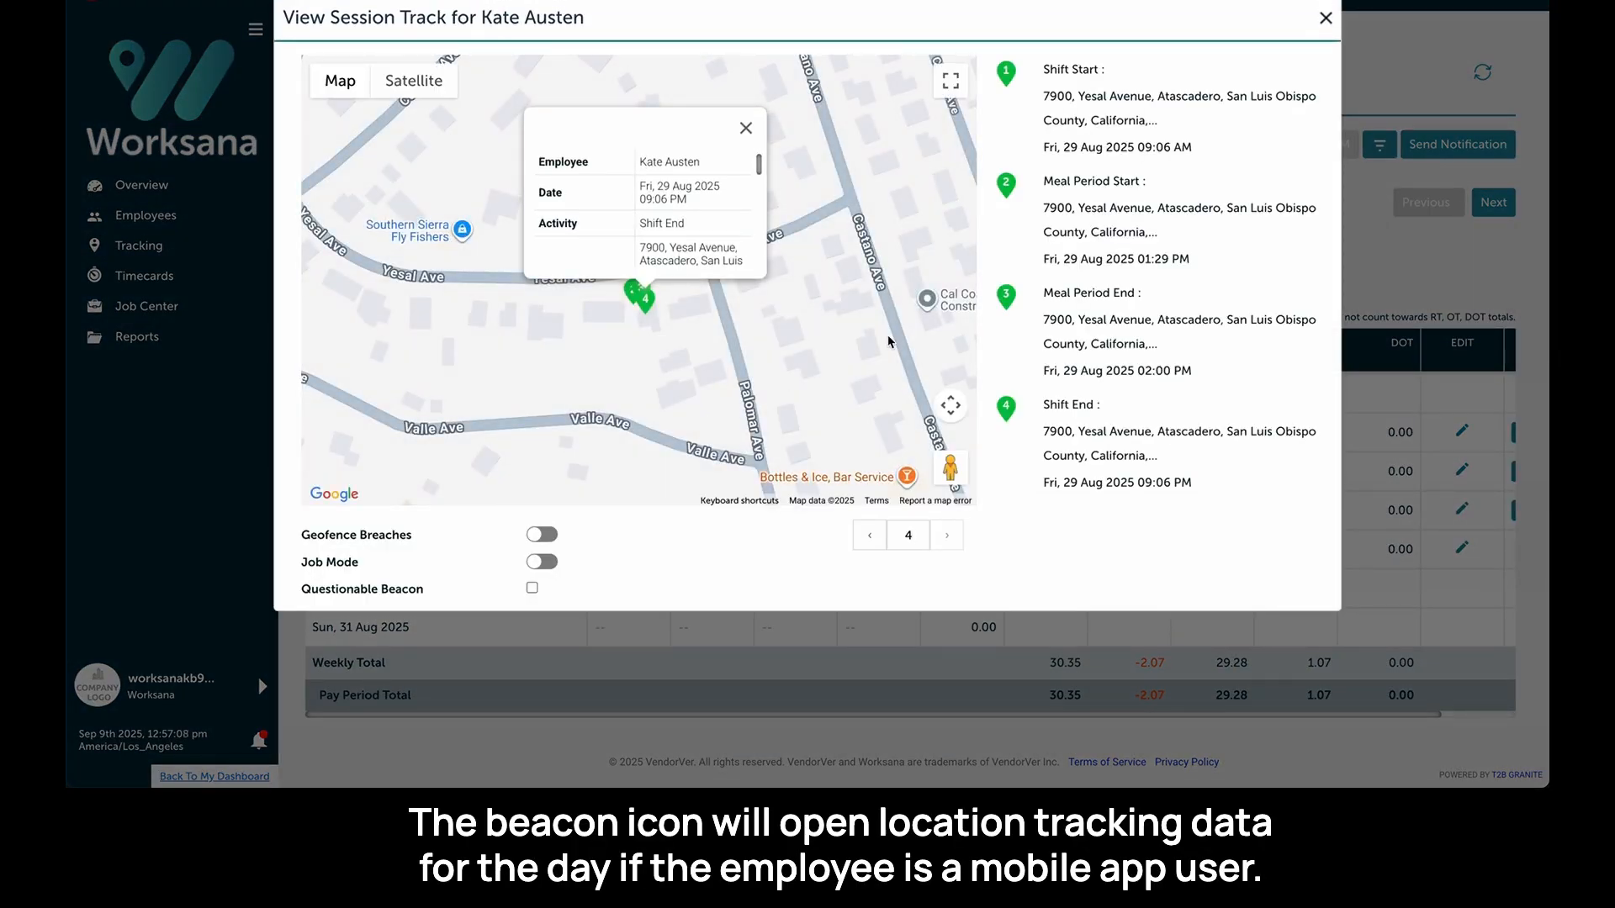
{"action": "left_click", "coordinate": [1326, 18]}
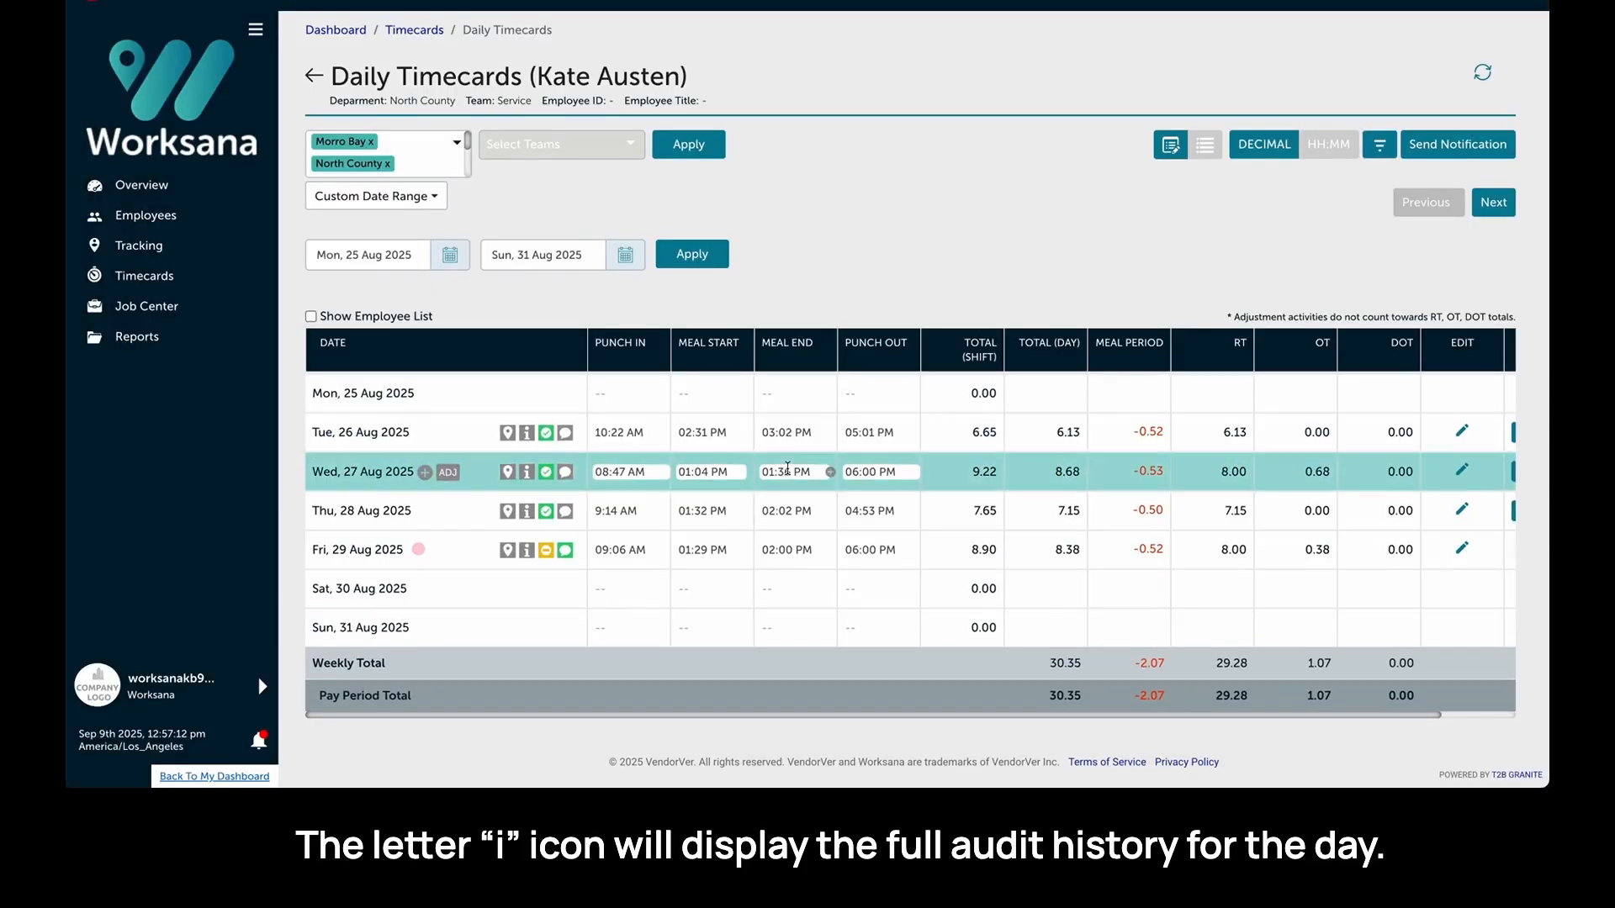
- Review Friday 29 Aug's audit history, highlighting the end-time change and who made it, then close it
{"action": "left_click", "coordinate": [527, 552]}
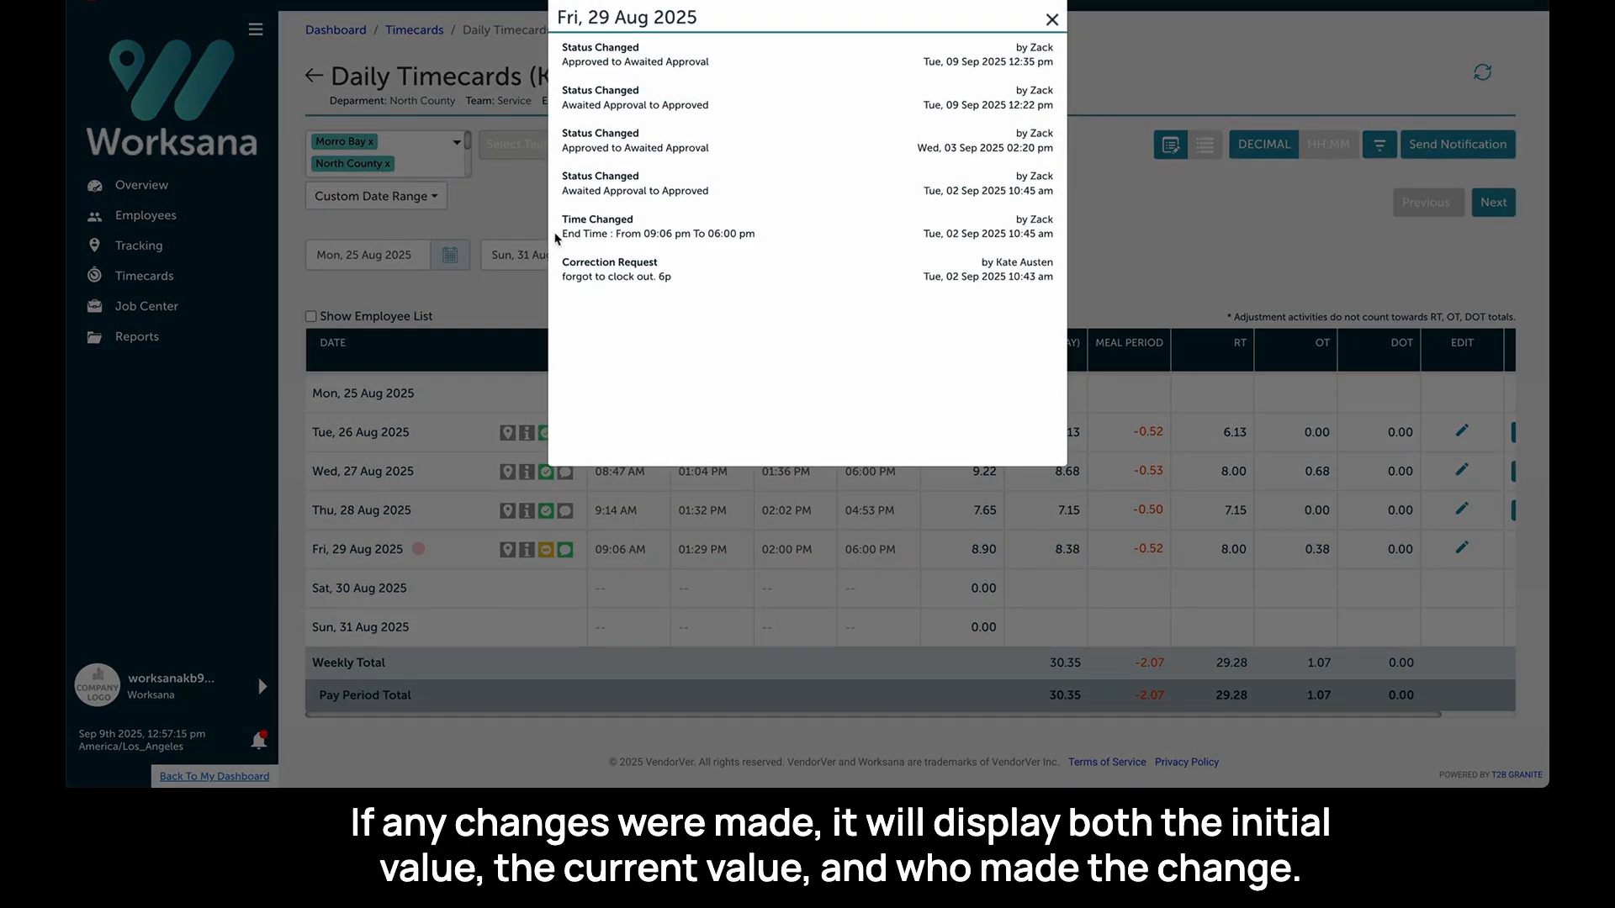
{"action": "left_click_drag", "start_coordinate": [582, 234], "coordinate": [758, 237]}
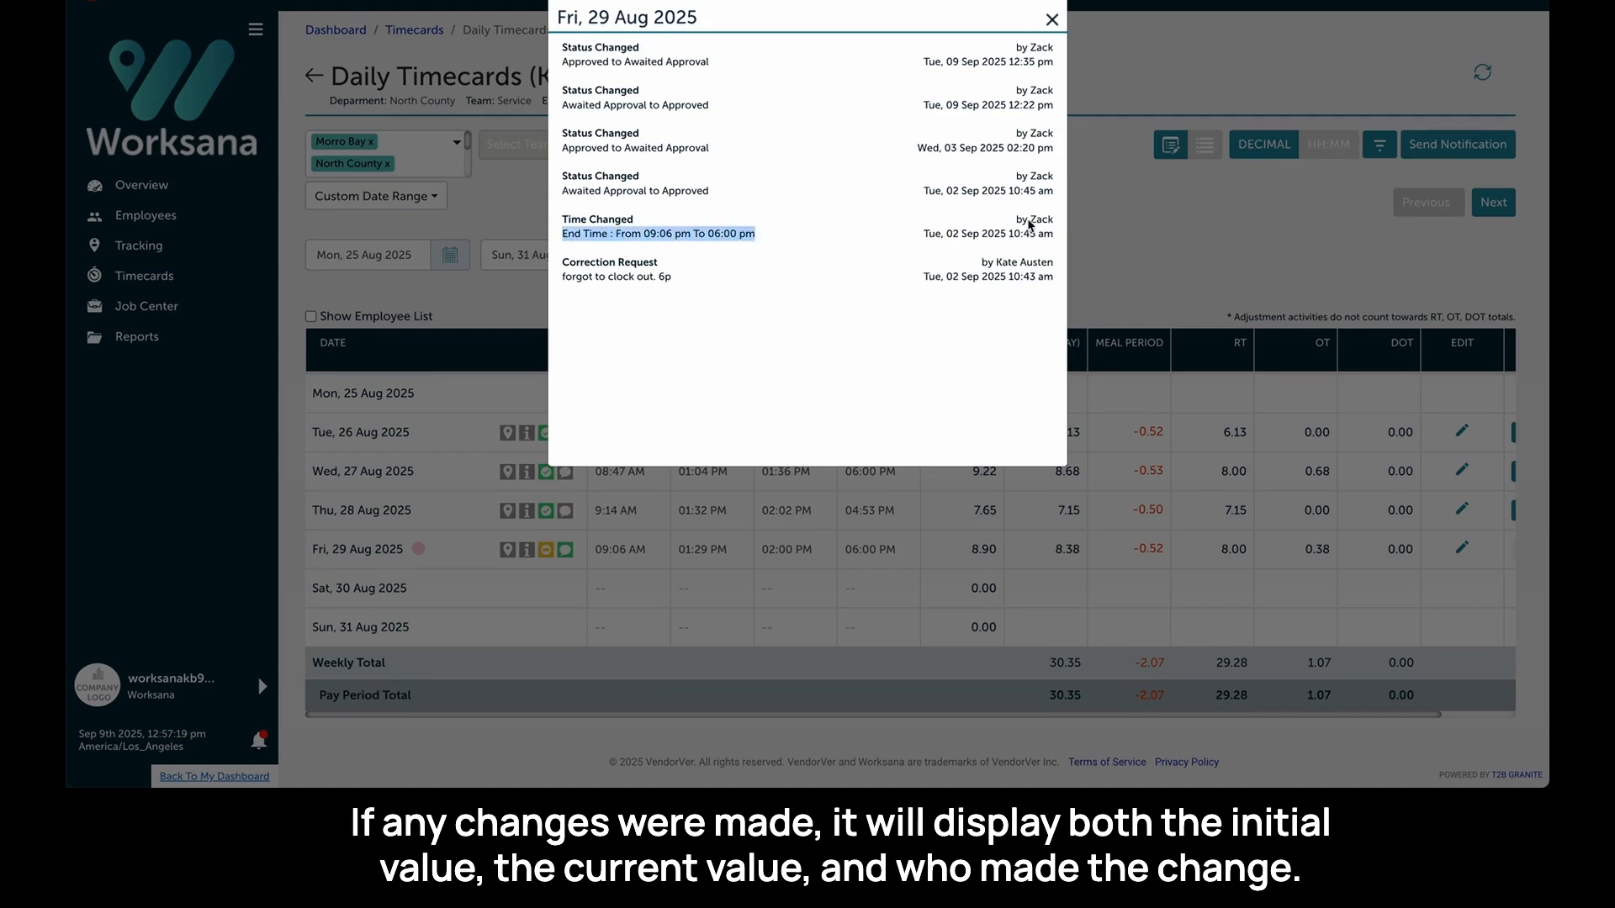
{"action": "left_click_drag", "start_coordinate": [1016, 221], "coordinate": [1054, 224]}
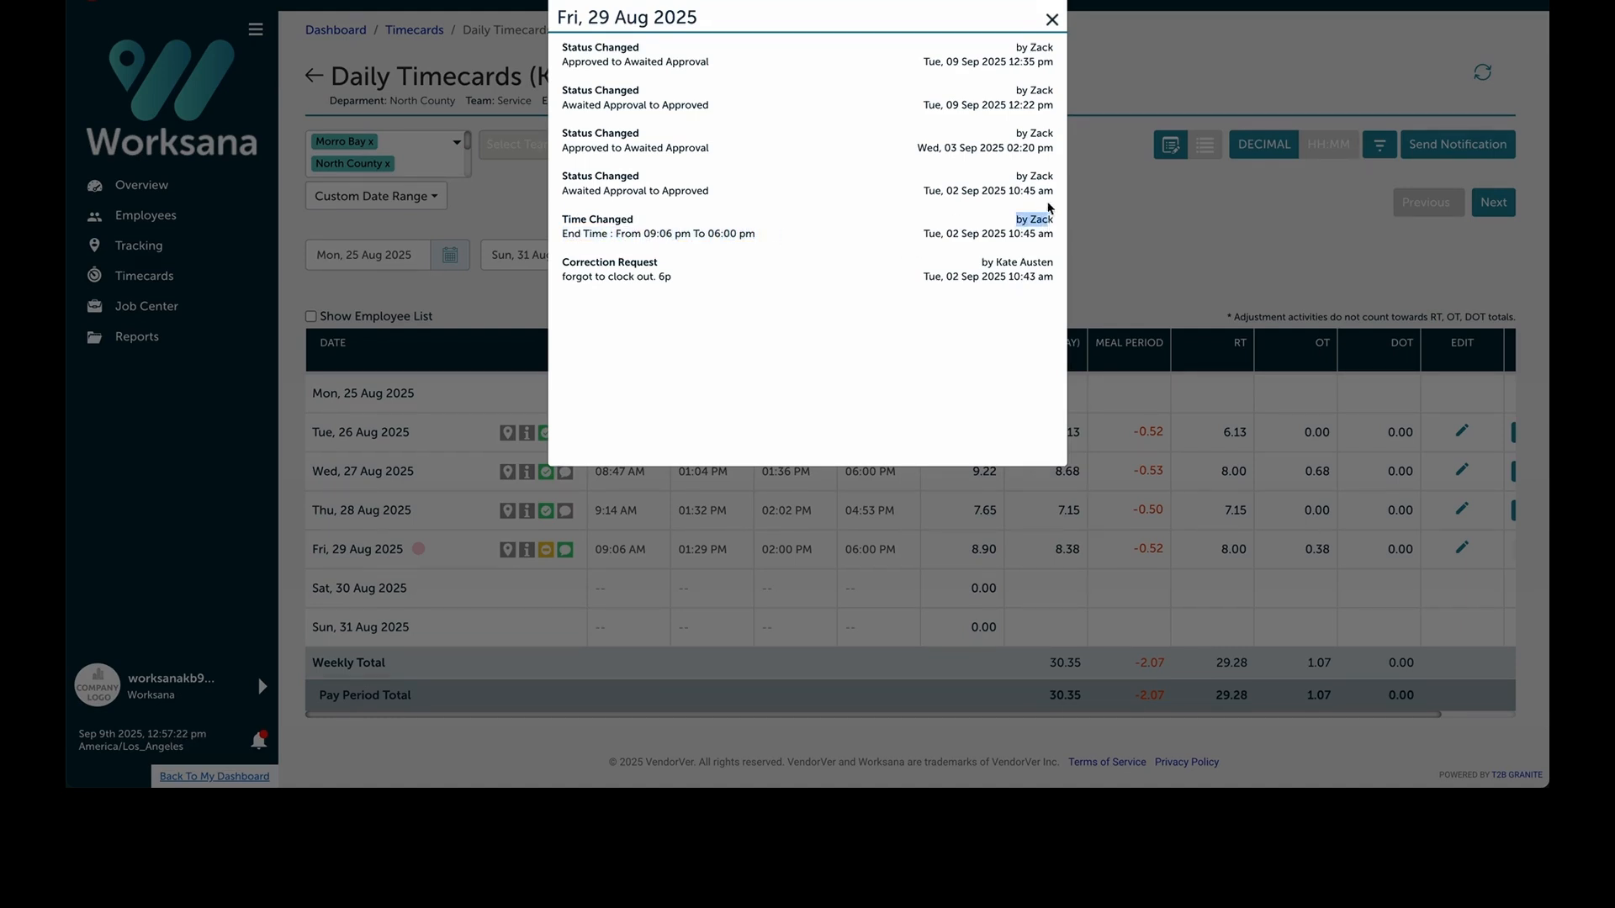
{"action": "left_click", "coordinate": [1054, 19]}
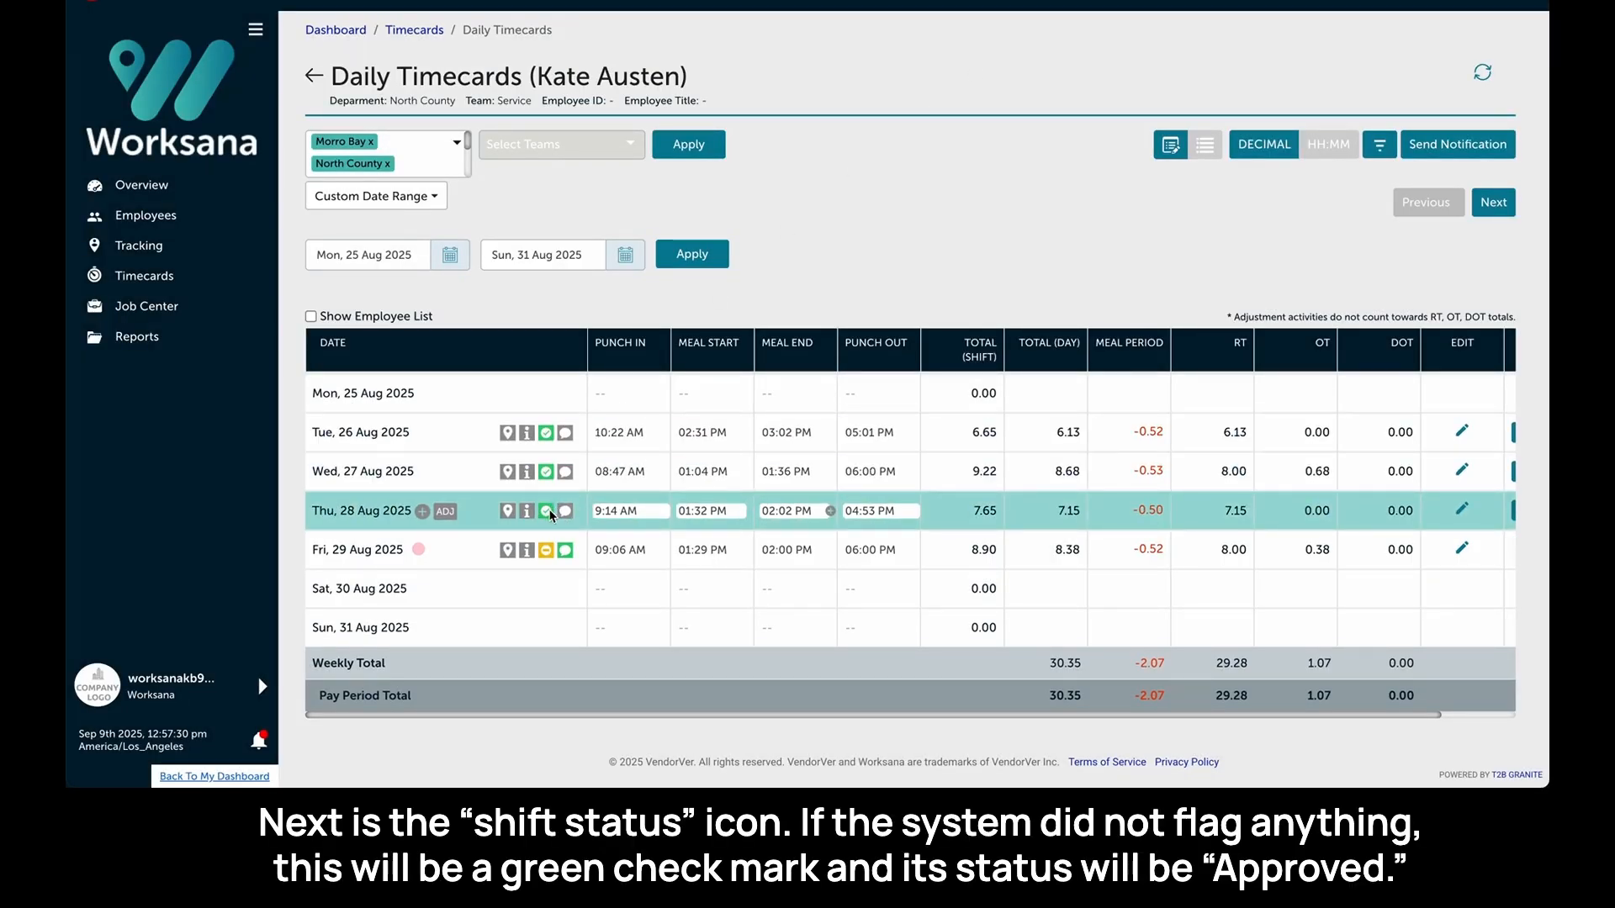
- Inspect the shift status popups for Wednesday 27 Aug and Friday 29 Aug, closing each
{"action": "mouse_move", "coordinate": [551, 514]}
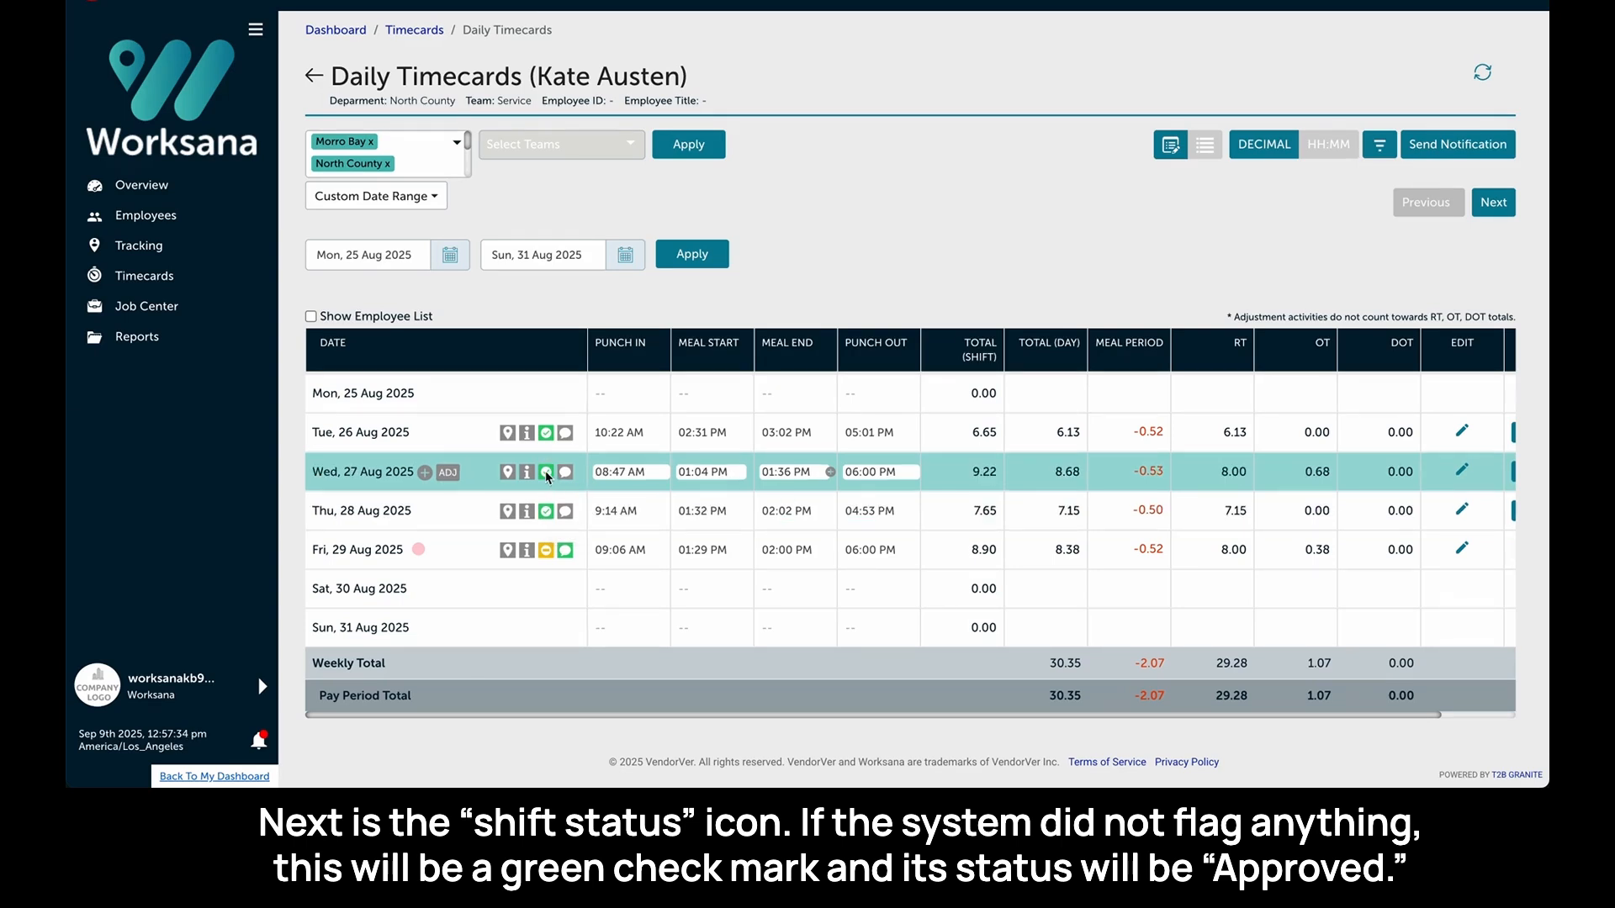
{"action": "left_click", "coordinate": [547, 473]}
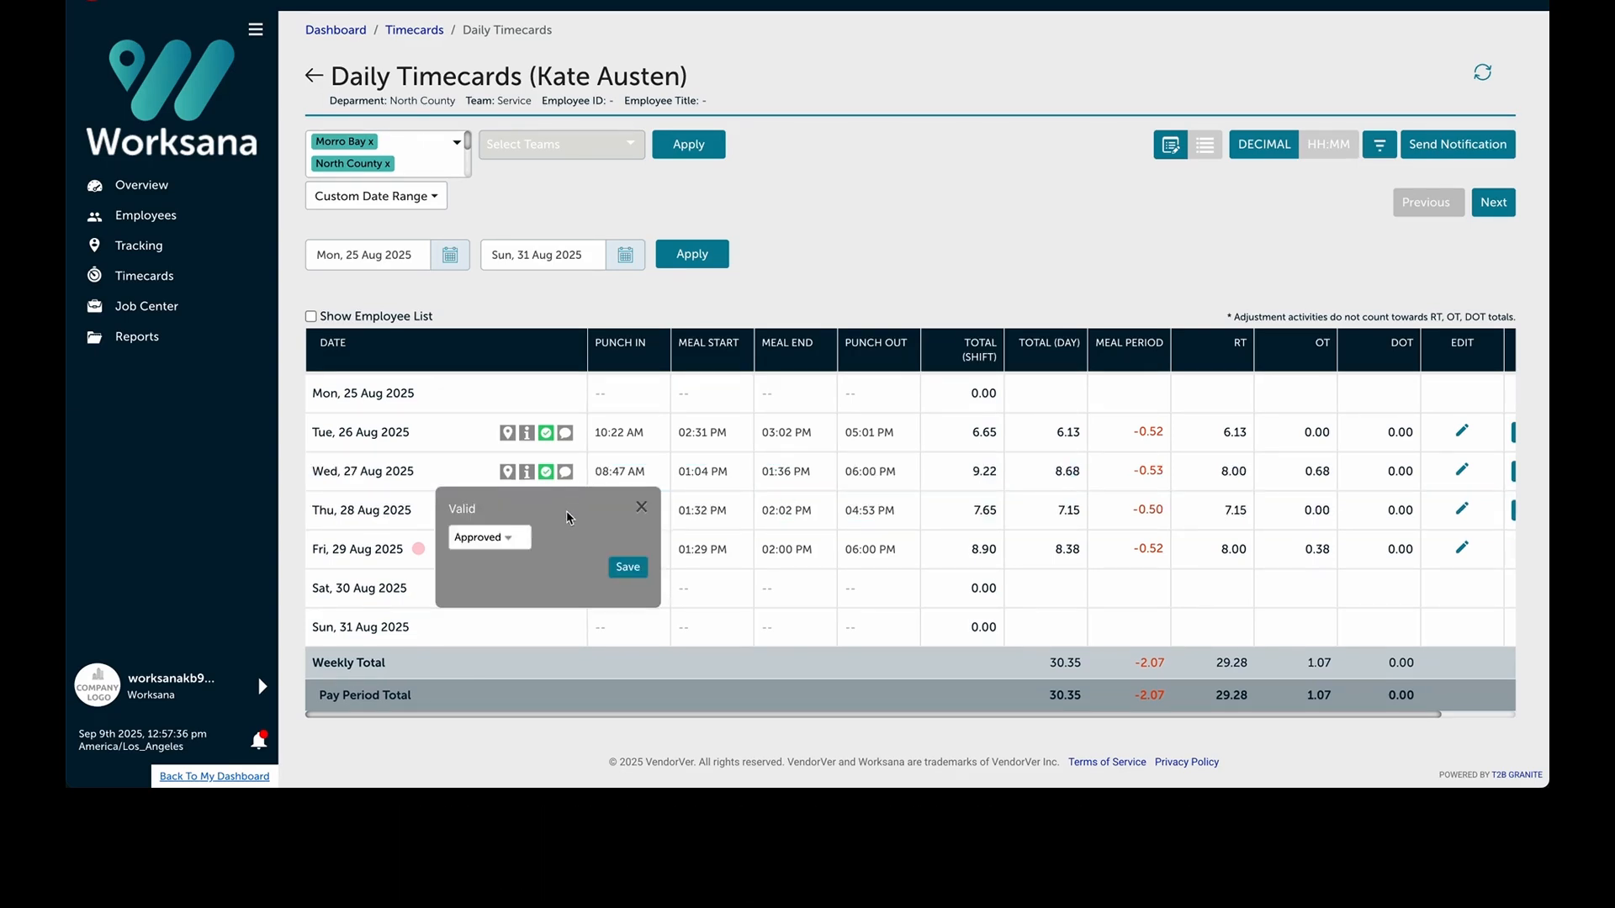
{"action": "left_click", "coordinate": [639, 507]}
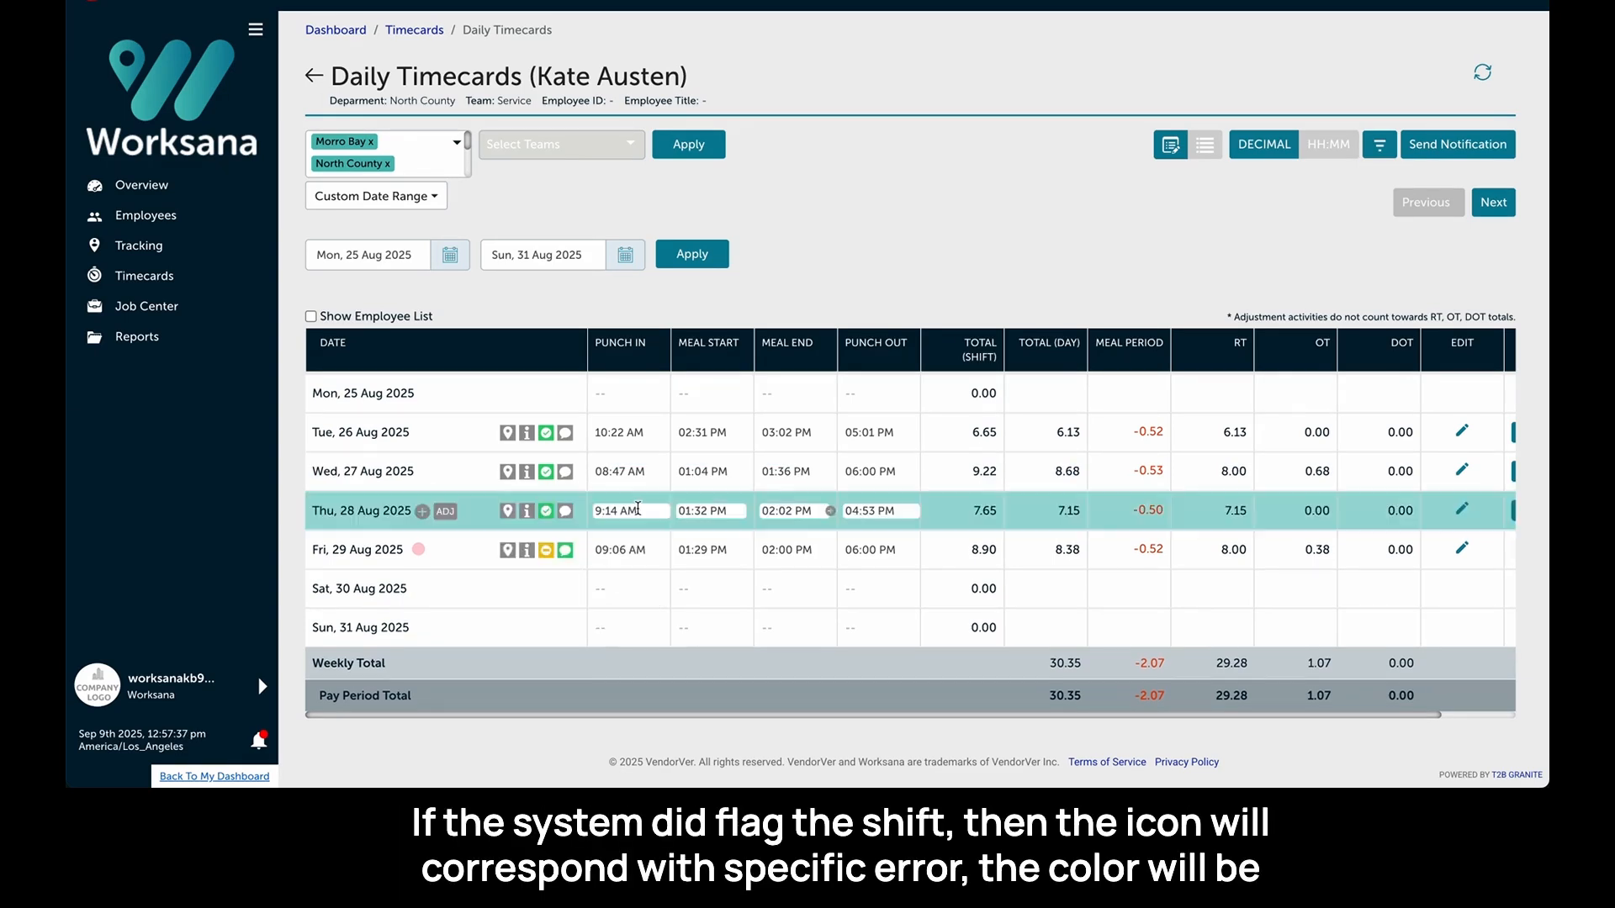
{"action": "left_click", "coordinate": [545, 552]}
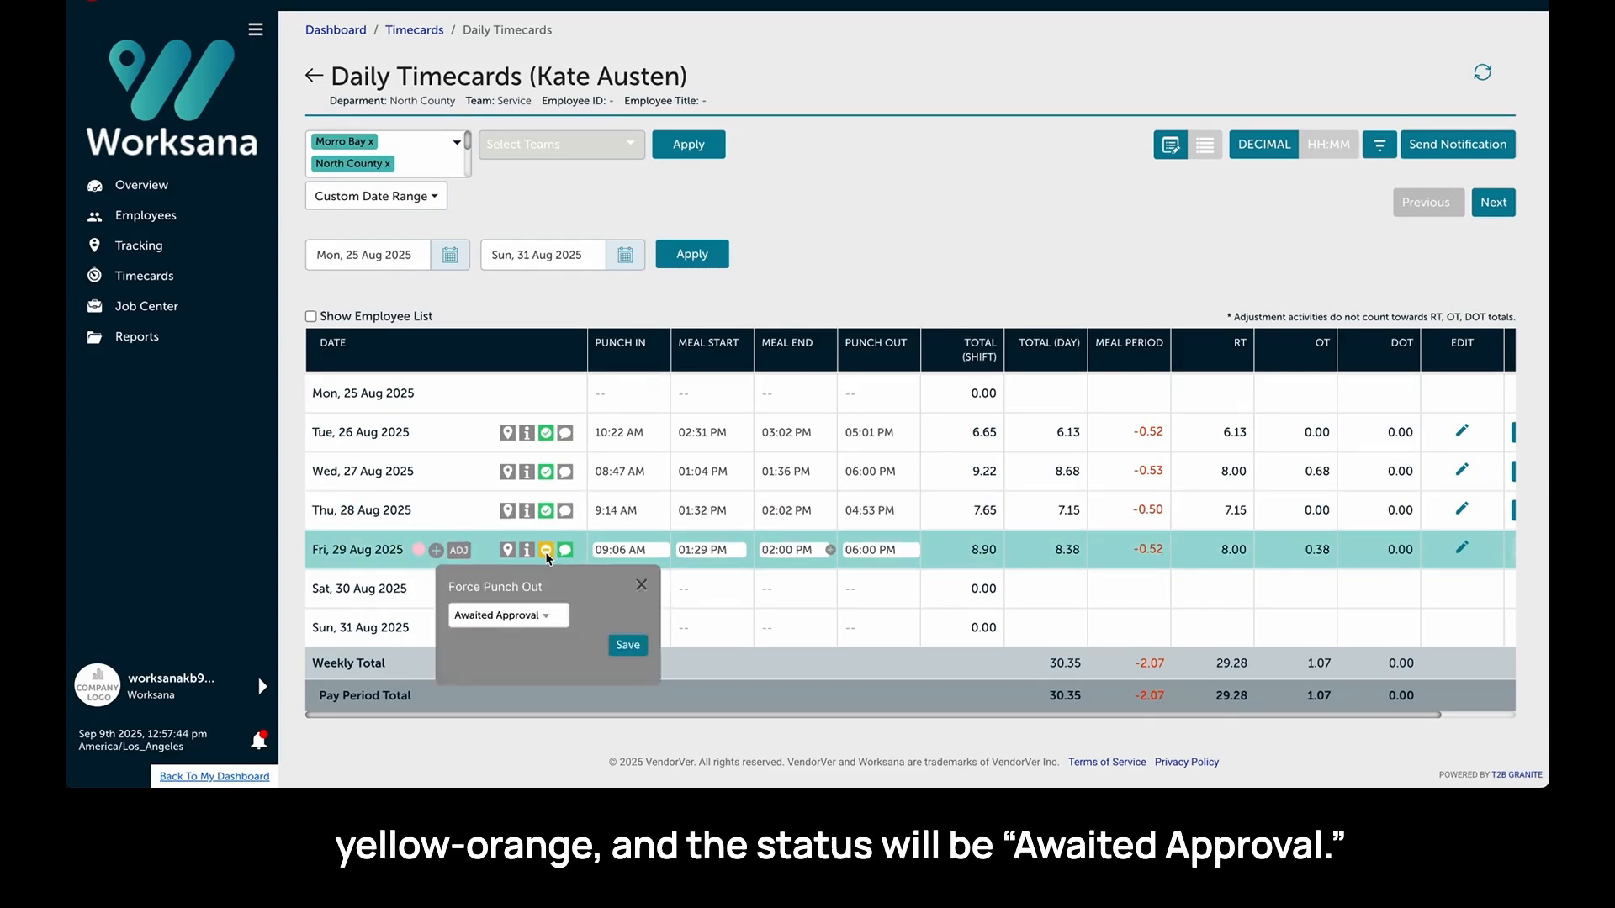
{"action": "left_click", "coordinate": [641, 584]}
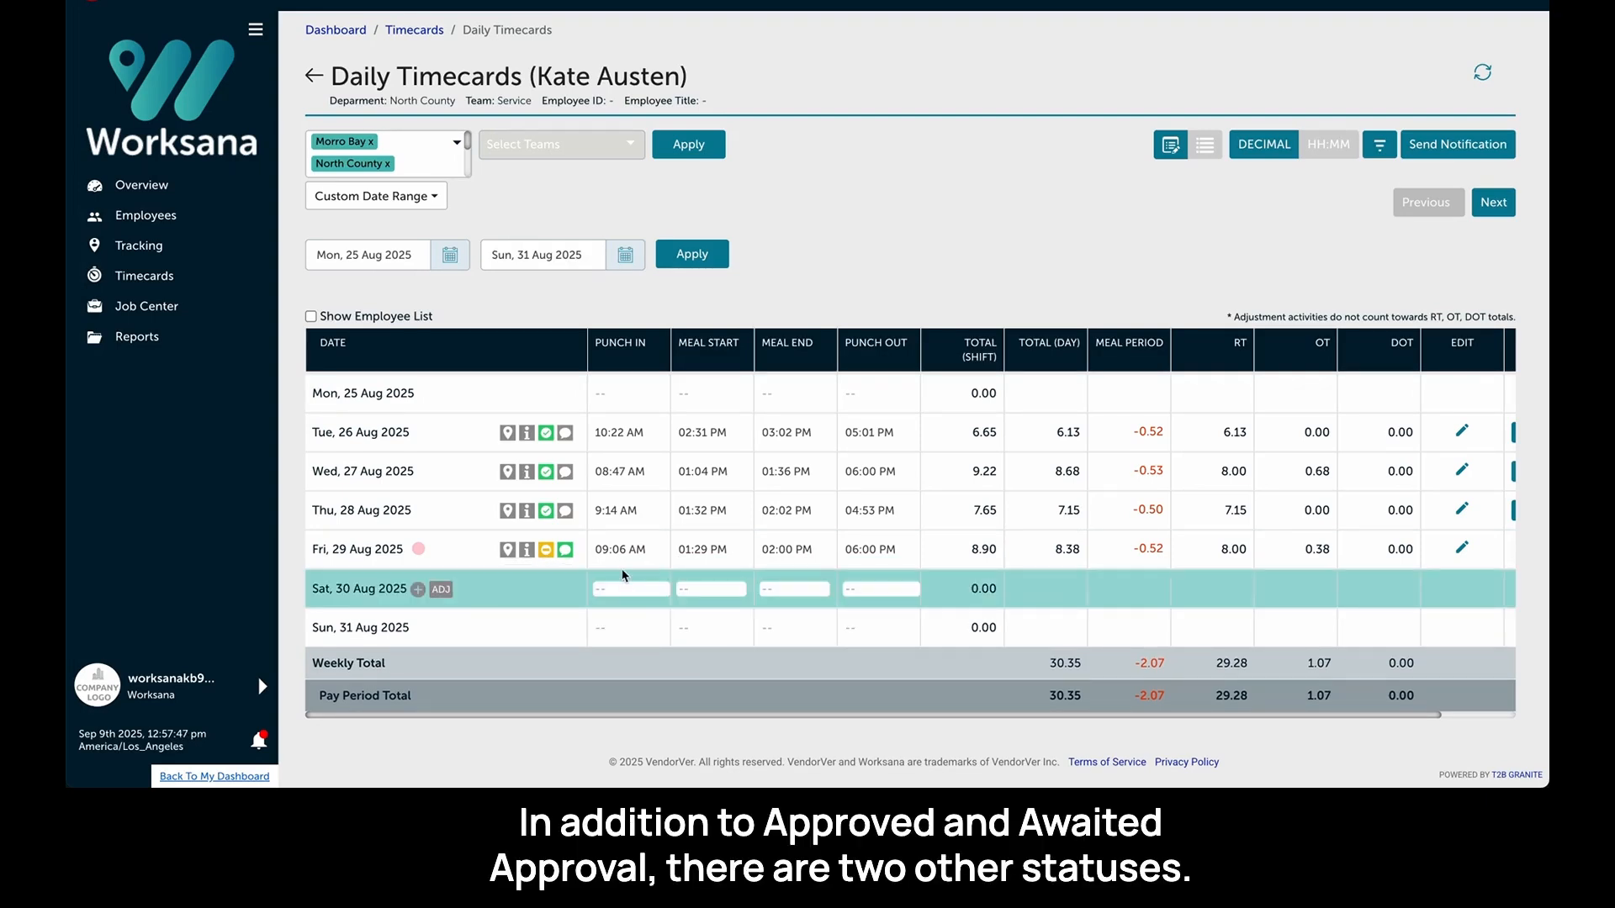
- Set Wednesday 27 Aug's shift status to Invalidated and save
{"action": "left_click", "coordinate": [546, 472]}
{"action": "left_click", "coordinate": [508, 538]}
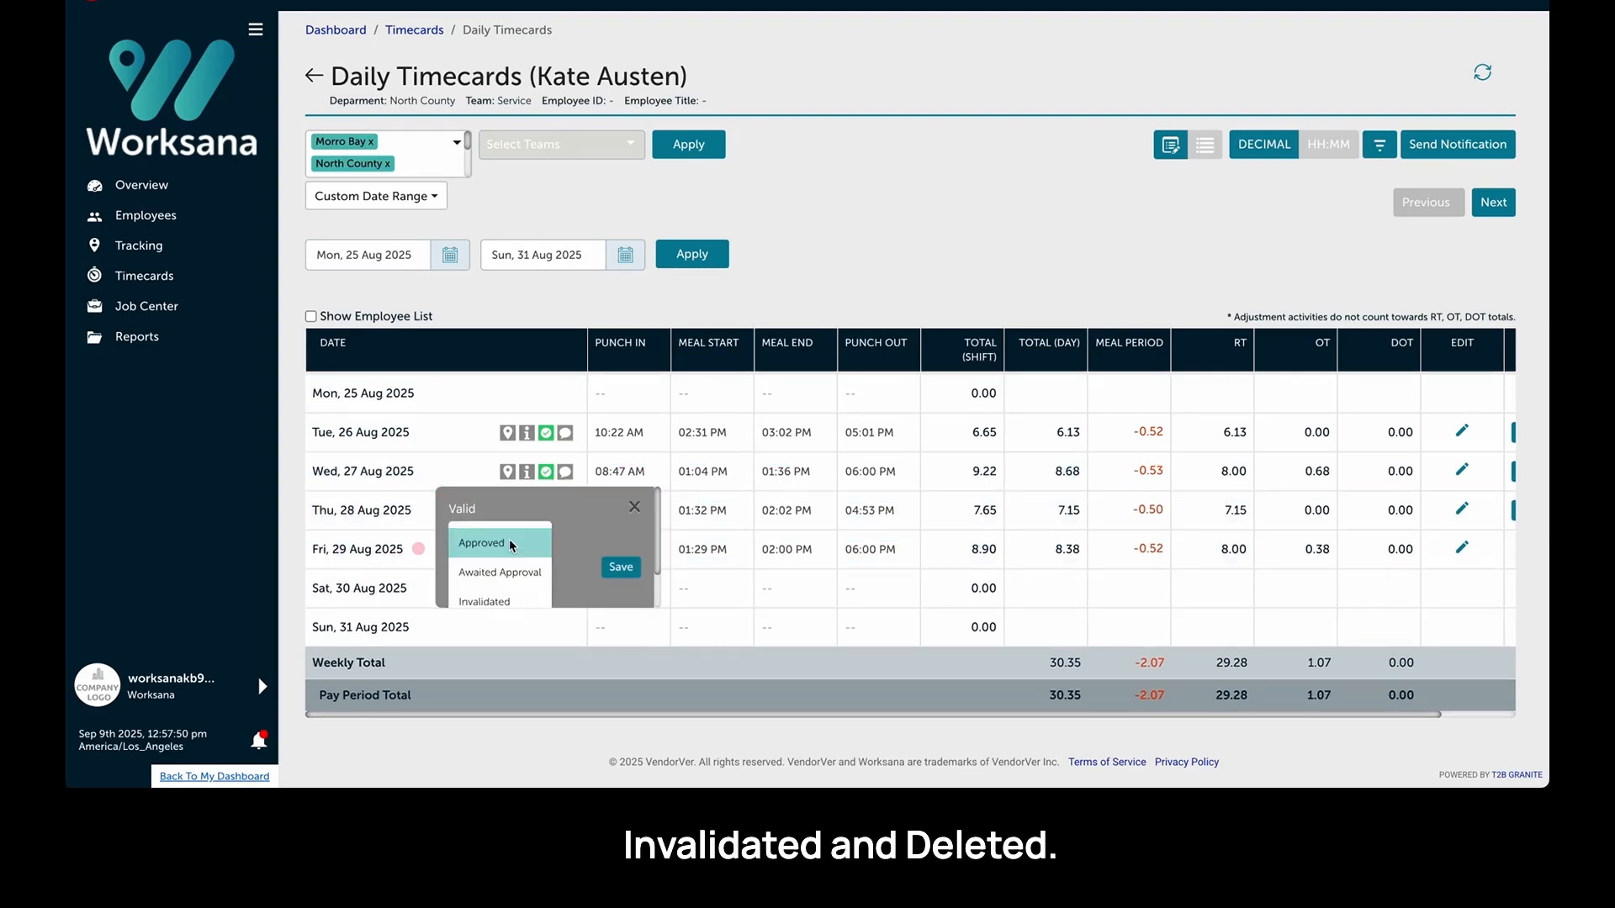
{"action": "scroll", "coordinate": [507, 566], "scroll_direction": "down", "scroll_amount": 2}
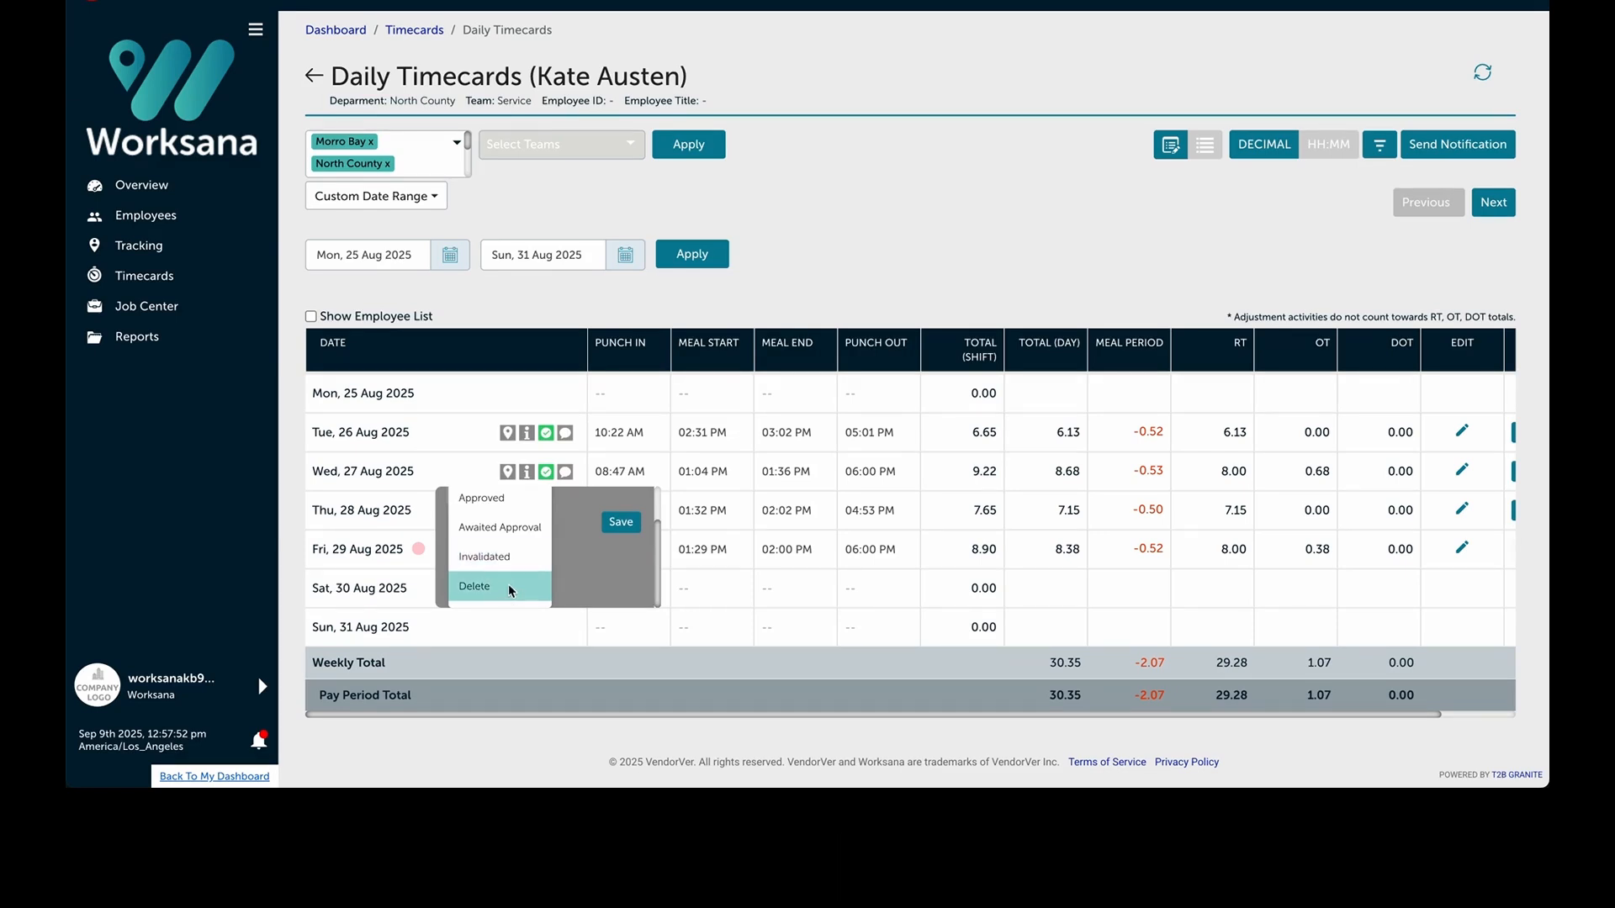
{"action": "left_click", "coordinate": [518, 558]}
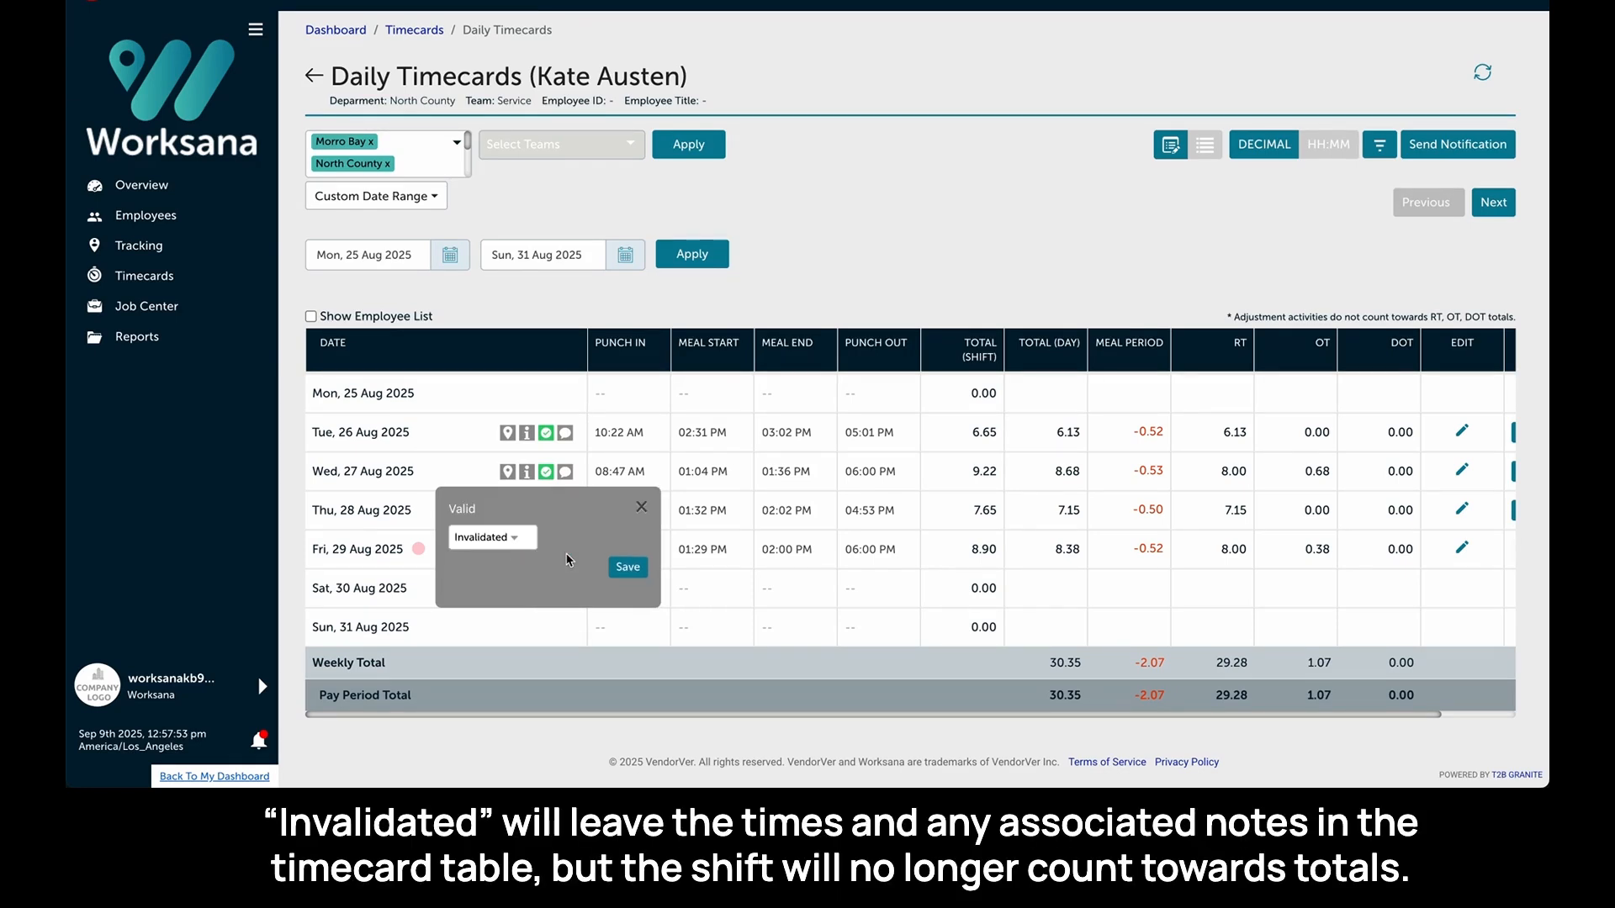
{"action": "left_click", "coordinate": [632, 570]}
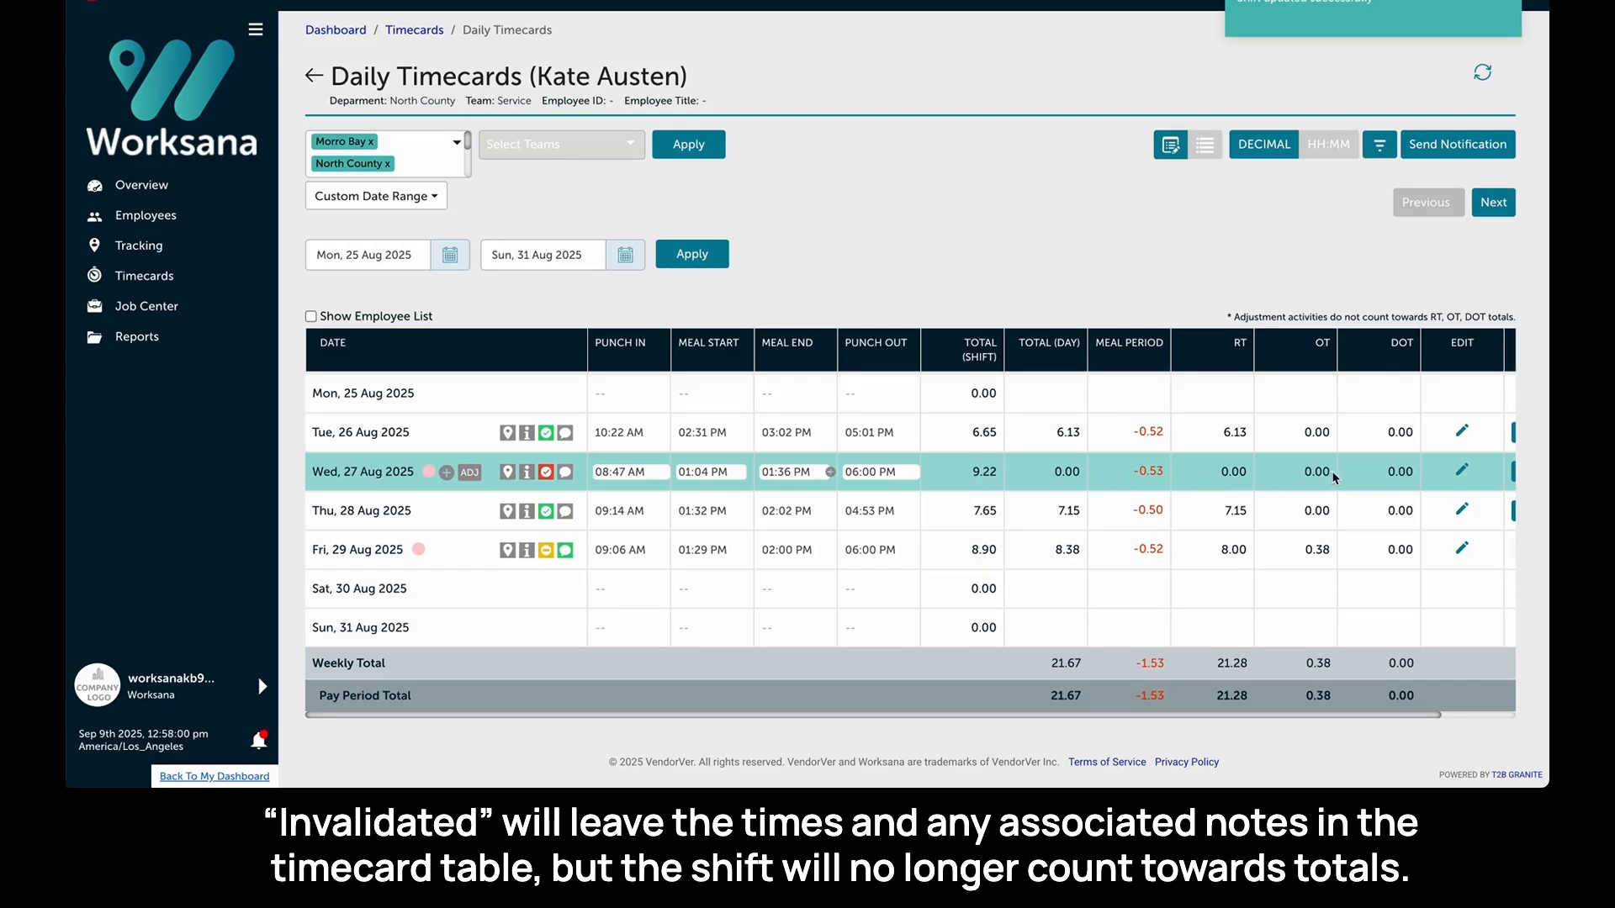
- Delete Wednesday 27 Aug's shift by setting its status to Delete, saving and confirming
{"action": "left_click", "coordinate": [548, 472]}
{"action": "left_click", "coordinate": [515, 538]}
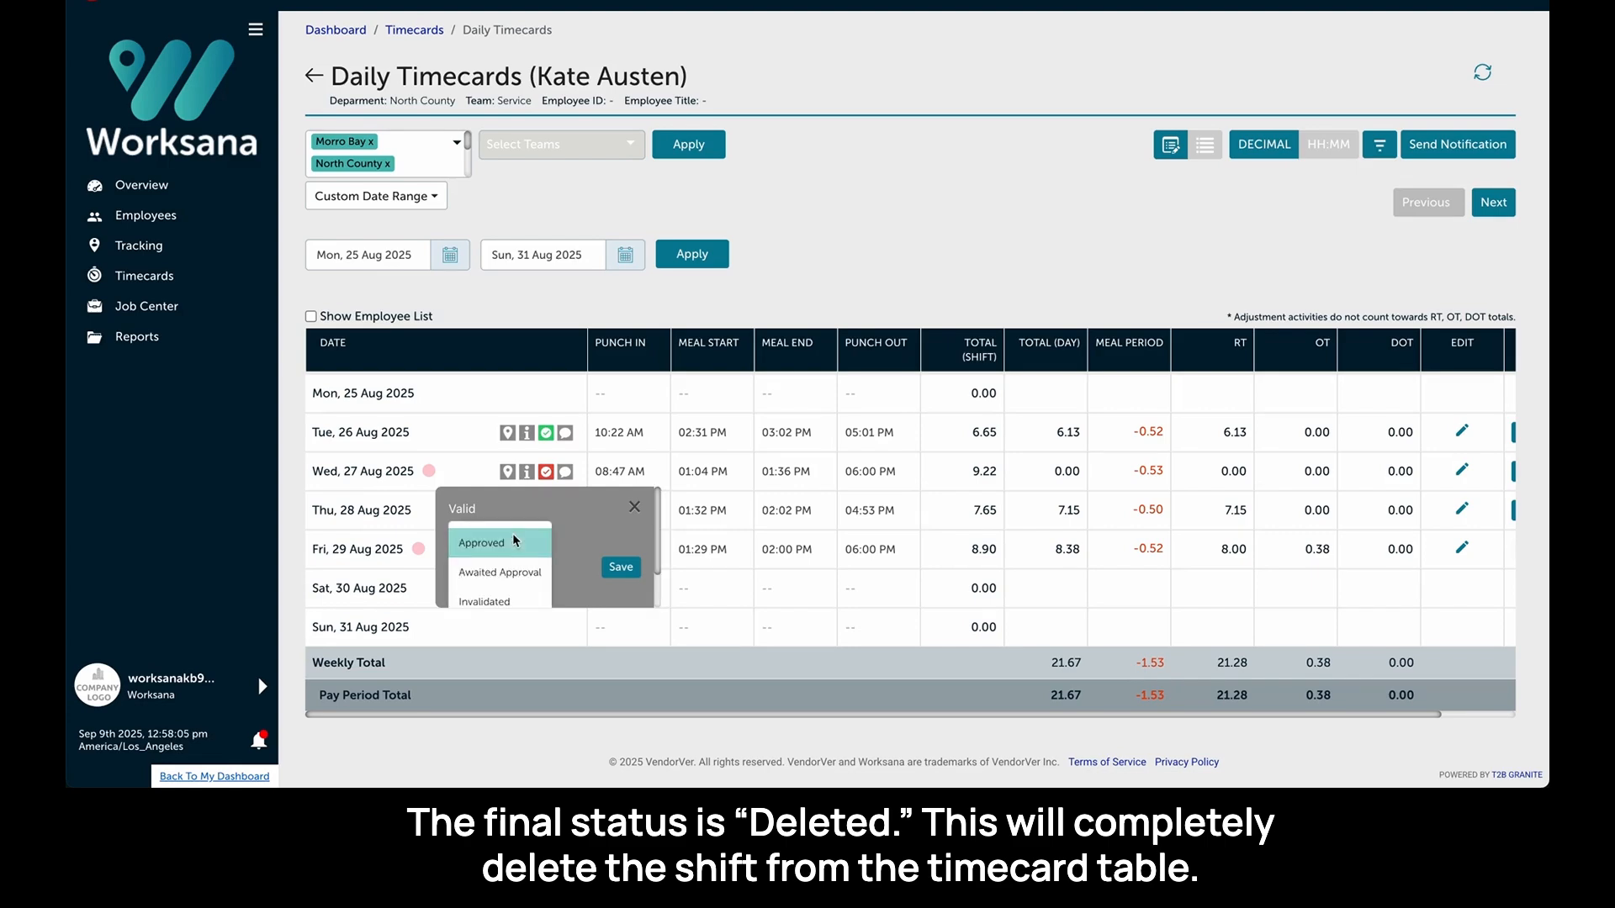
{"action": "scroll", "coordinate": [512, 573], "scroll_direction": "down", "scroll_amount": 2}
{"action": "left_click", "coordinate": [513, 586]}
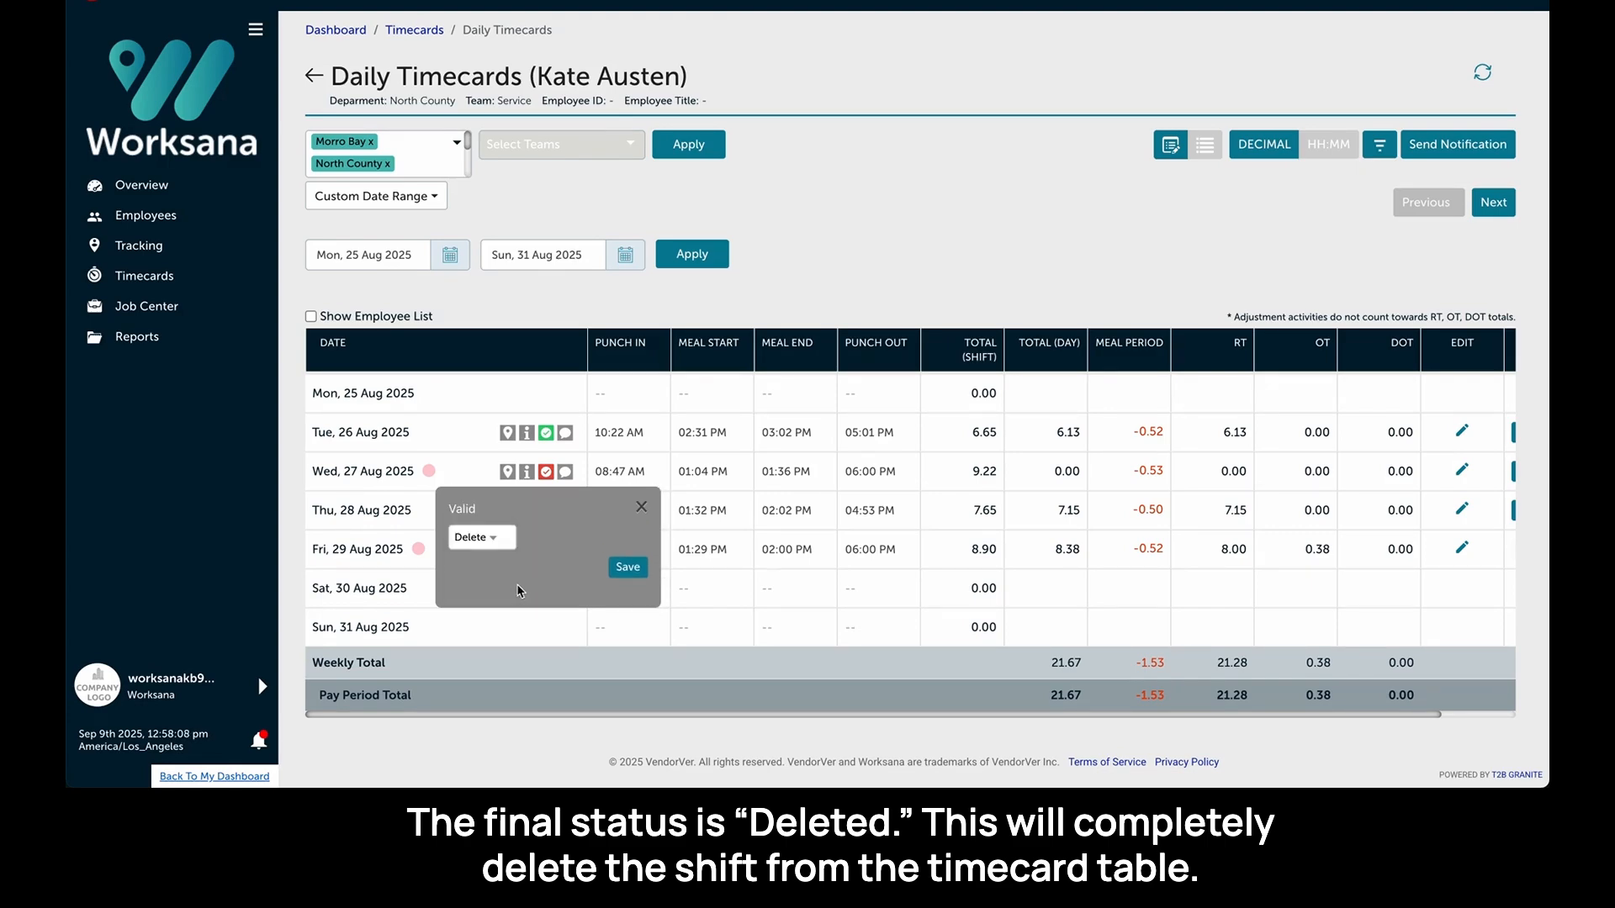
{"action": "left_click", "coordinate": [632, 569]}
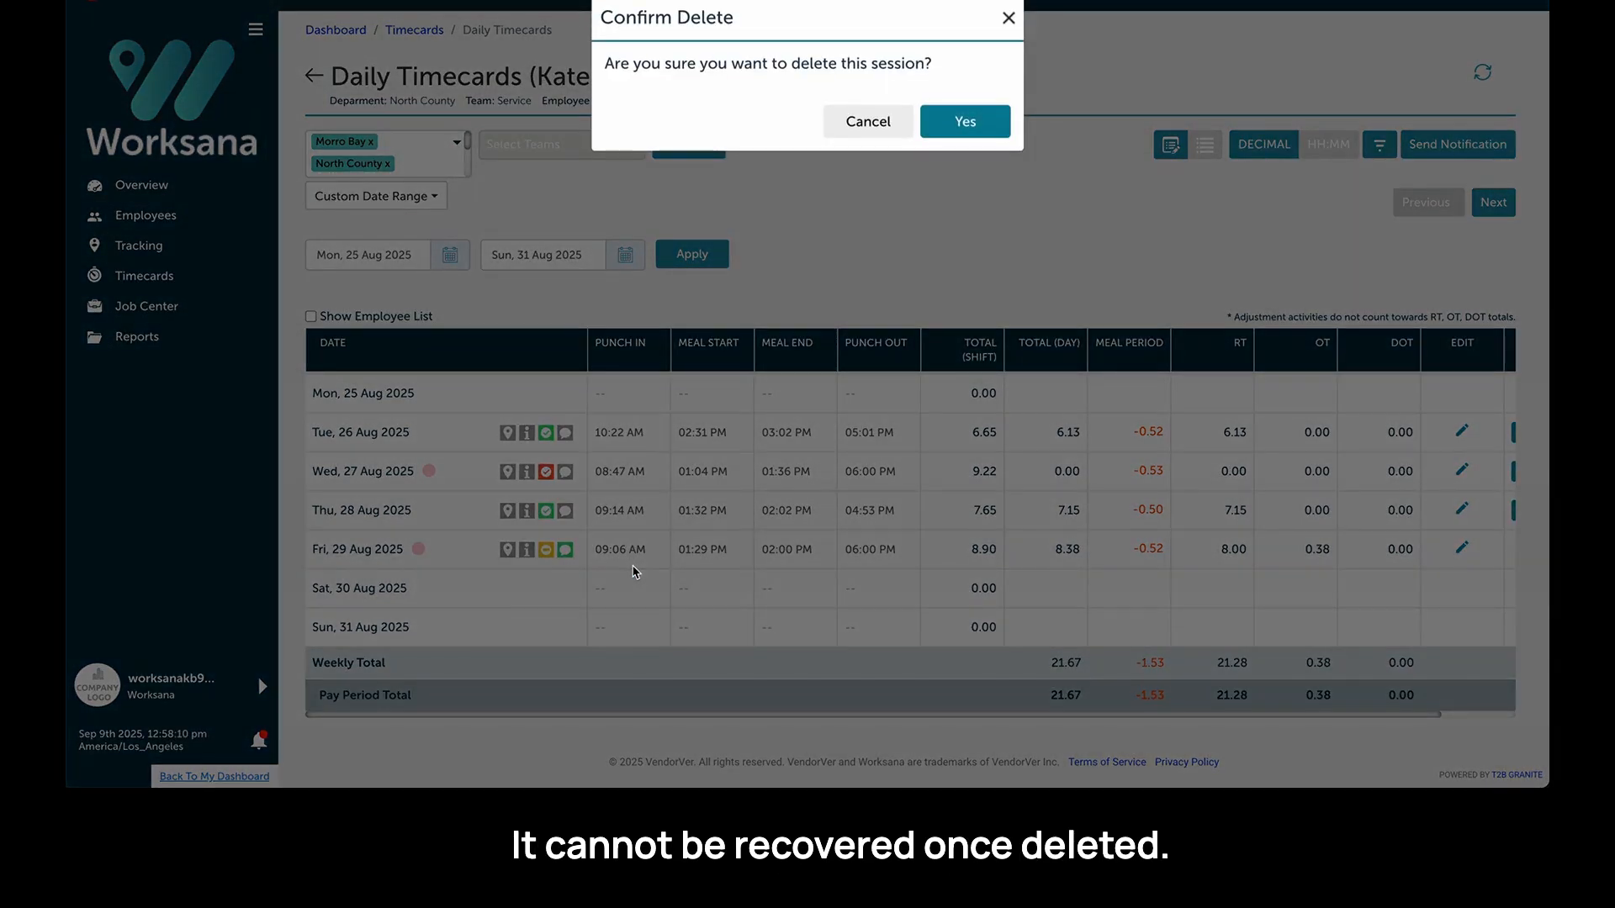
{"action": "left_click", "coordinate": [967, 122]}
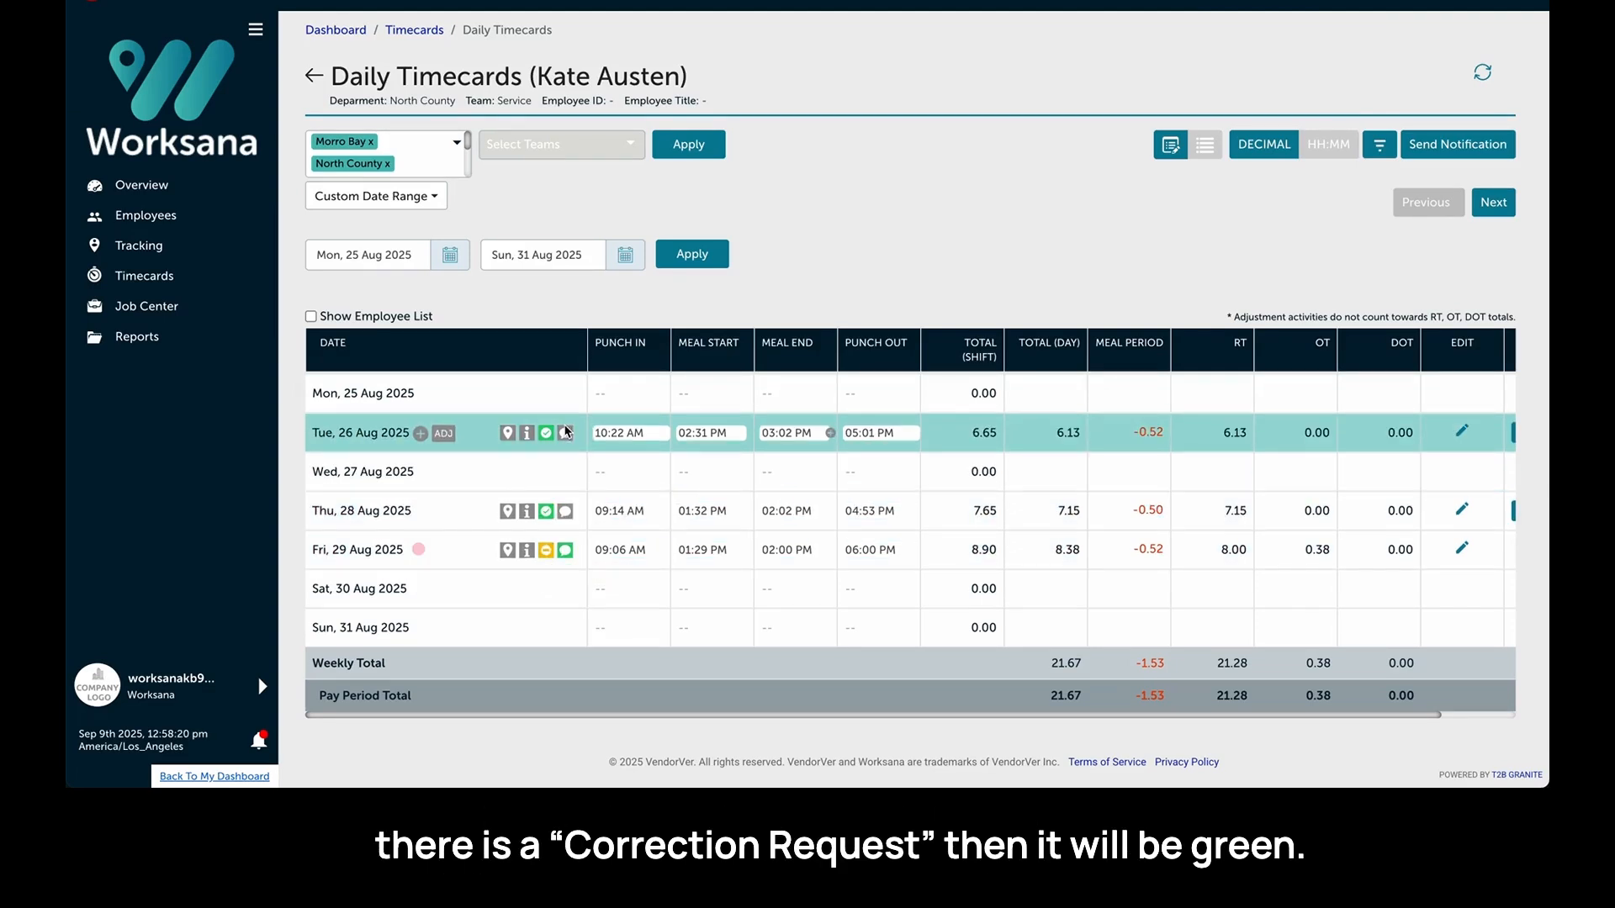
- Read the employee's comment on Friday 29 Aug's shift and close it
{"action": "left_click", "coordinate": [565, 550]}
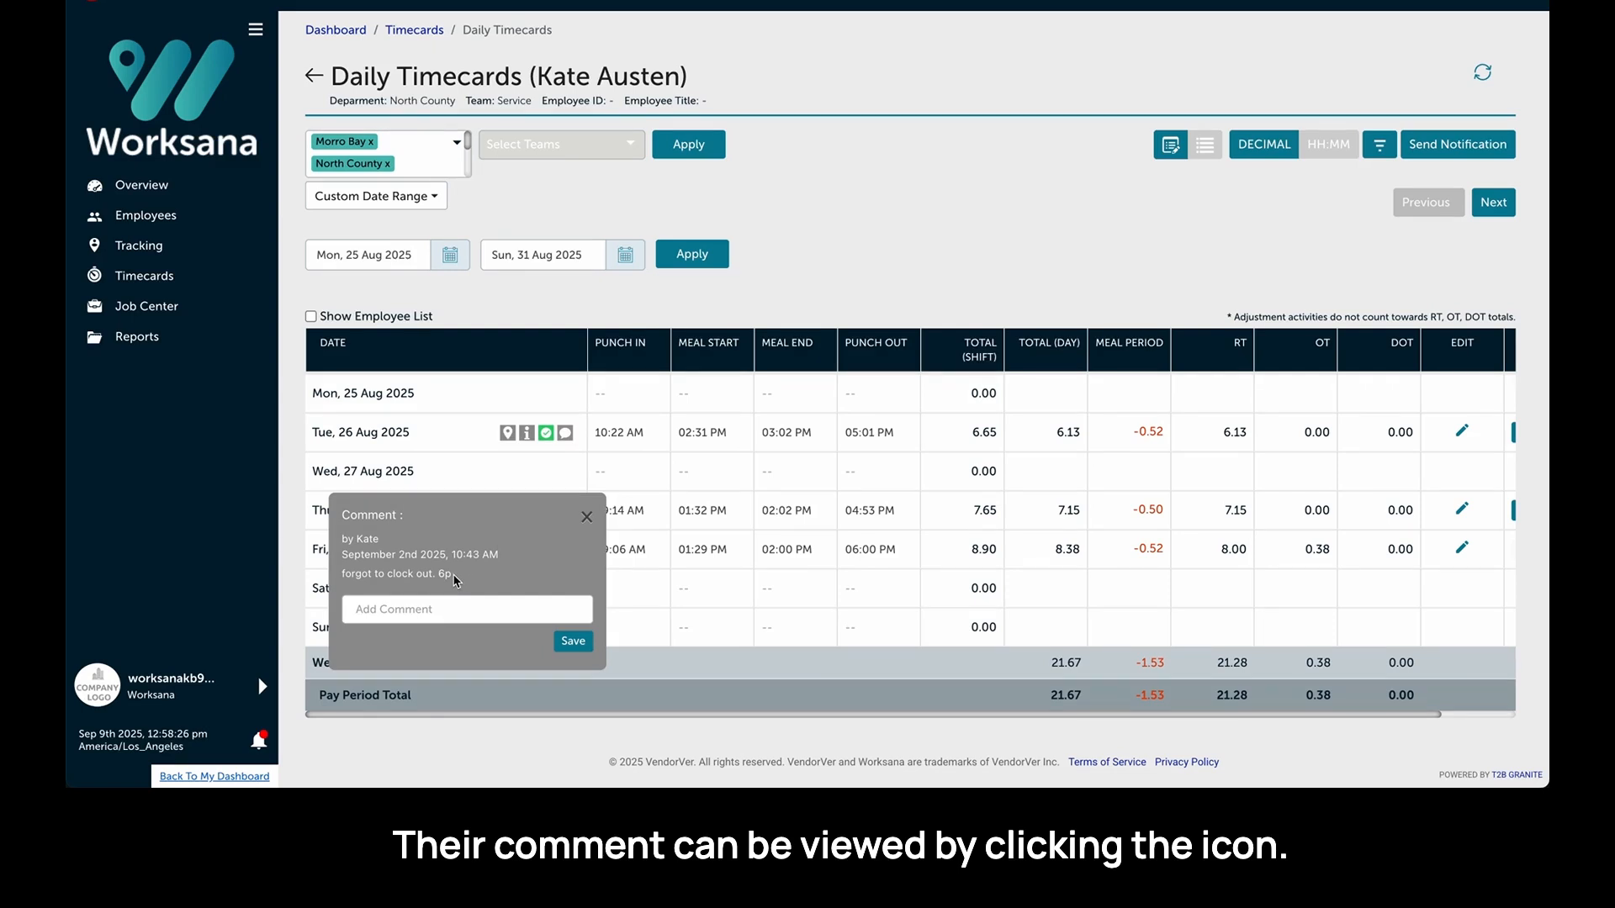
{"action": "left_click_drag", "start_coordinate": [455, 581], "coordinate": [339, 578]}
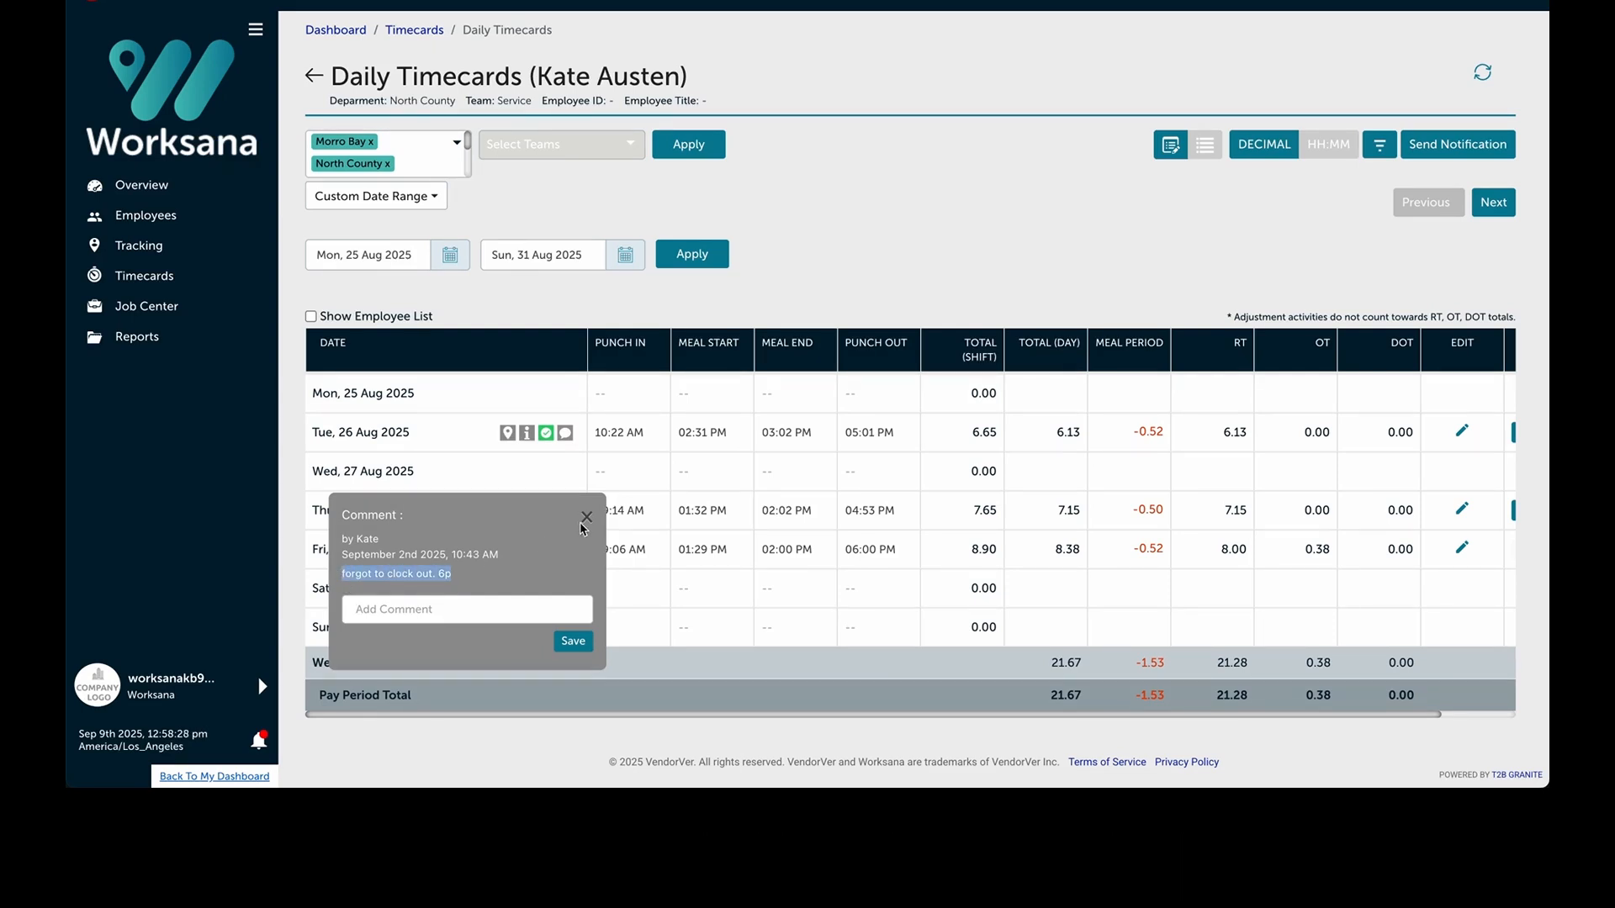
{"action": "left_click", "coordinate": [586, 517]}
- Change Friday 29 Aug's Force Punch Out status from awaiting approval to Approved and save
{"action": "left_click", "coordinate": [546, 549]}
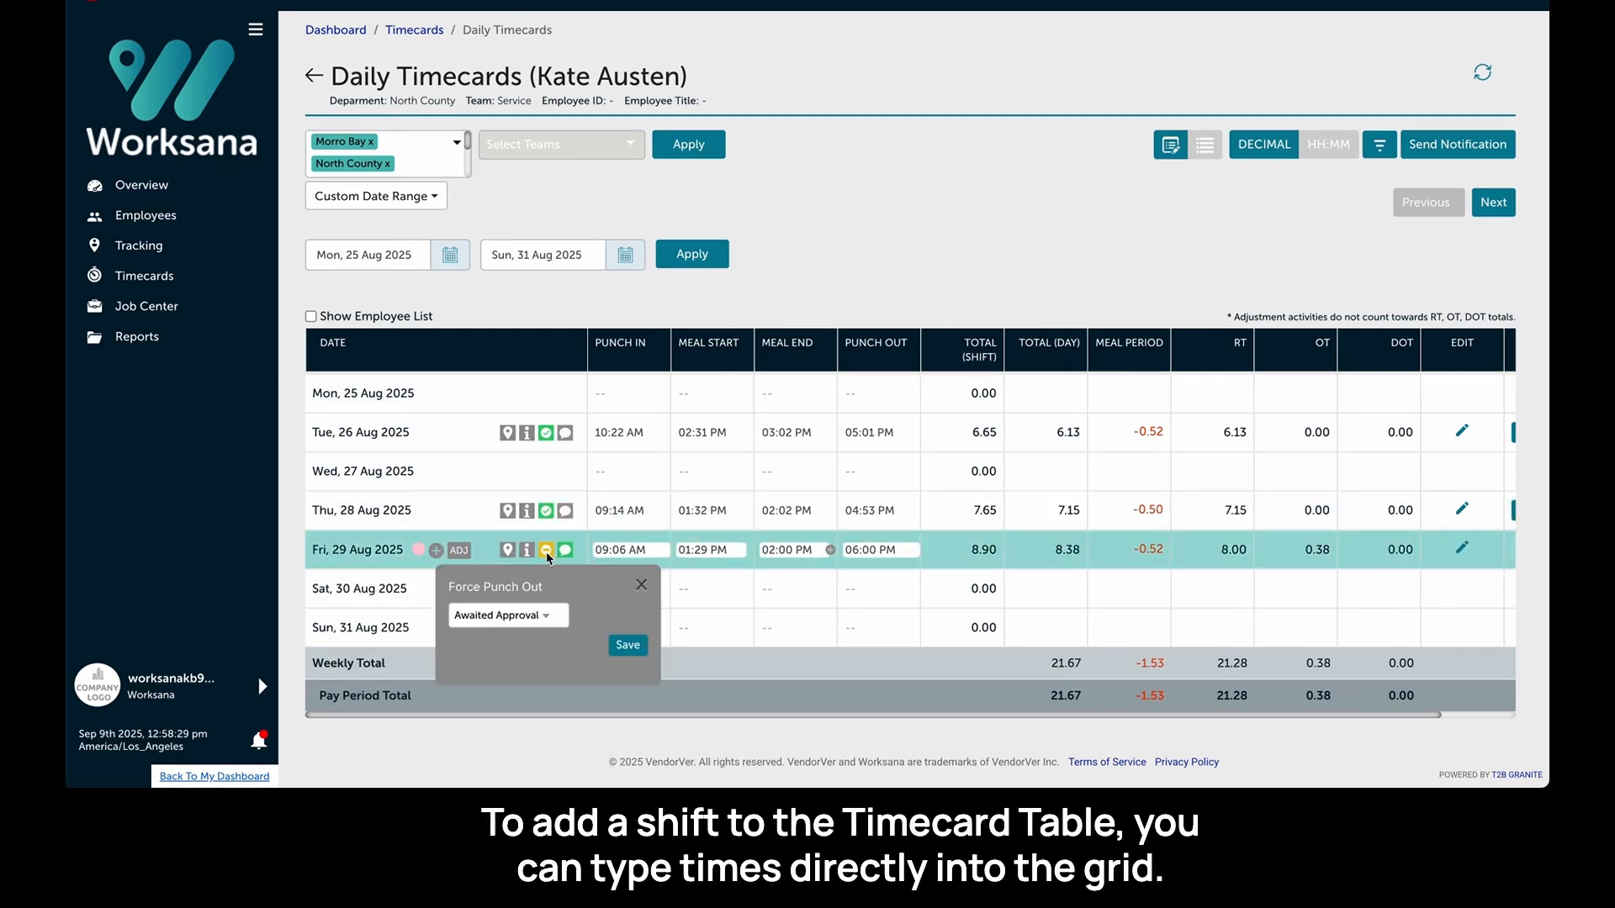
{"action": "left_click", "coordinate": [516, 614]}
{"action": "left_click", "coordinate": [516, 616]}
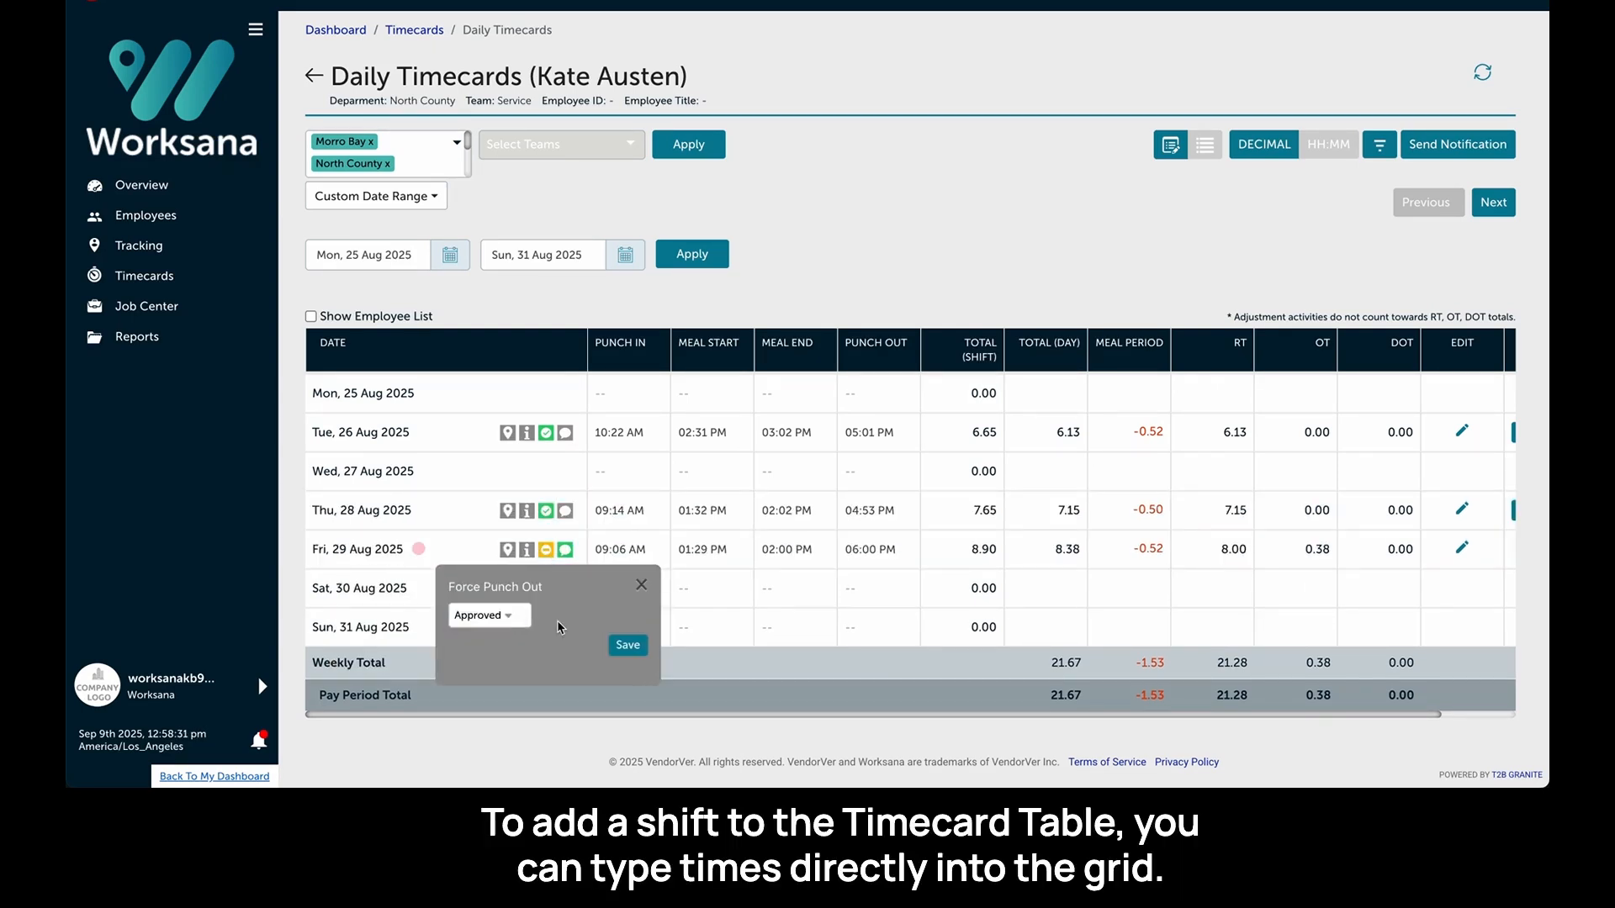
{"action": "left_click", "coordinate": [626, 646]}
- Create a Monday 25 Aug shift with punch in 8a and punch out 5p
{"action": "mouse_move", "coordinate": [631, 454]}
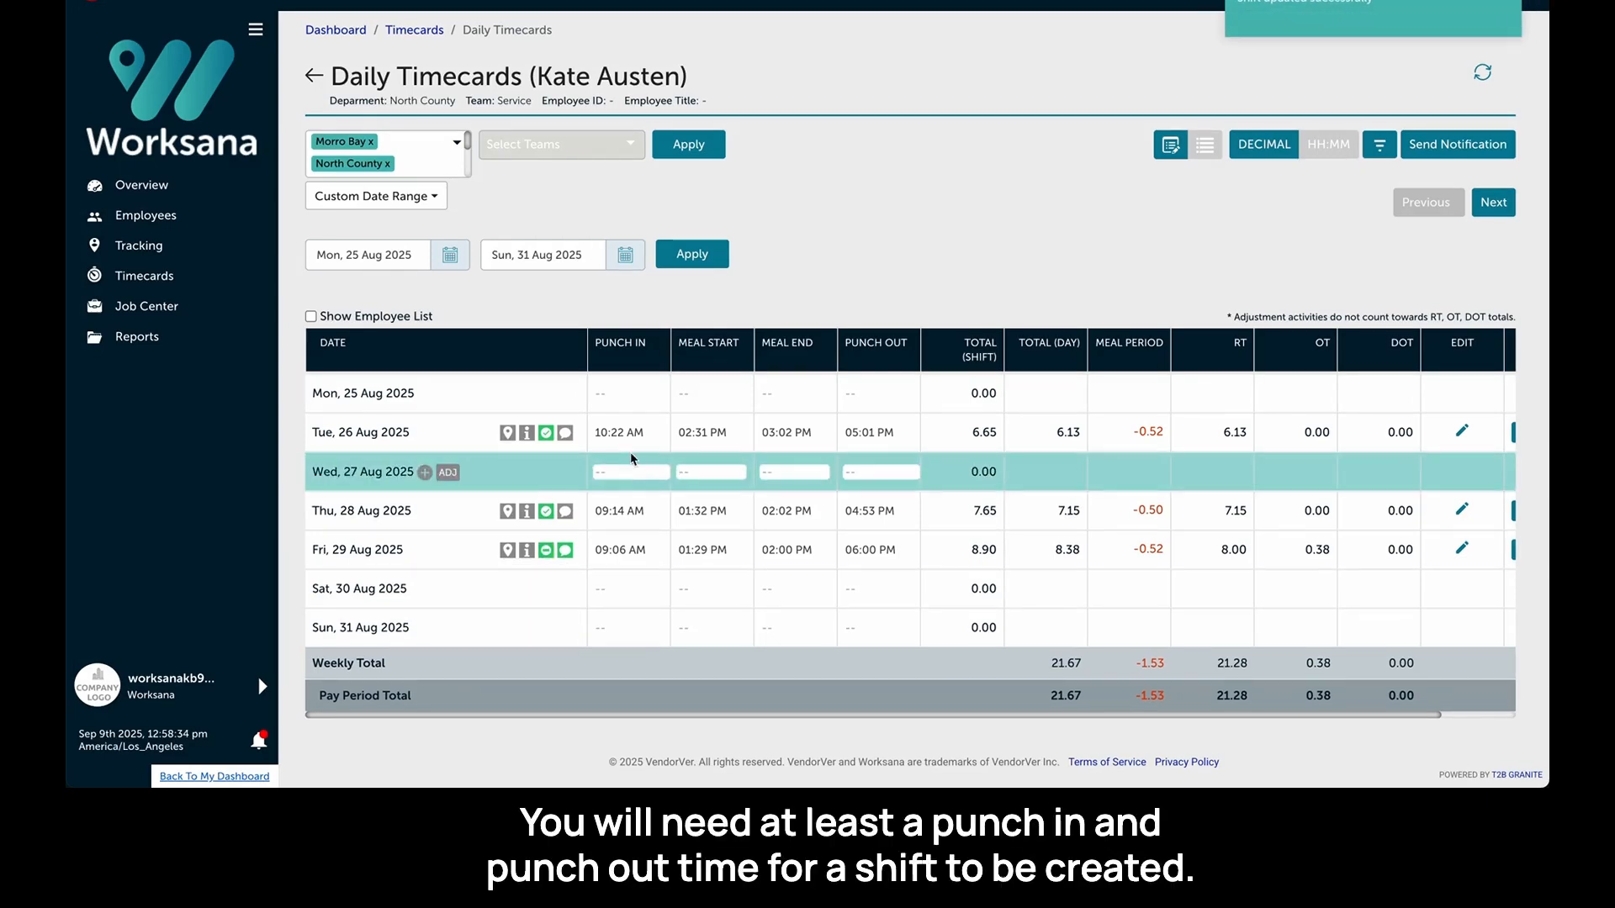
{"action": "left_click", "coordinate": [624, 395]}
{"action": "type", "text": "8a"}
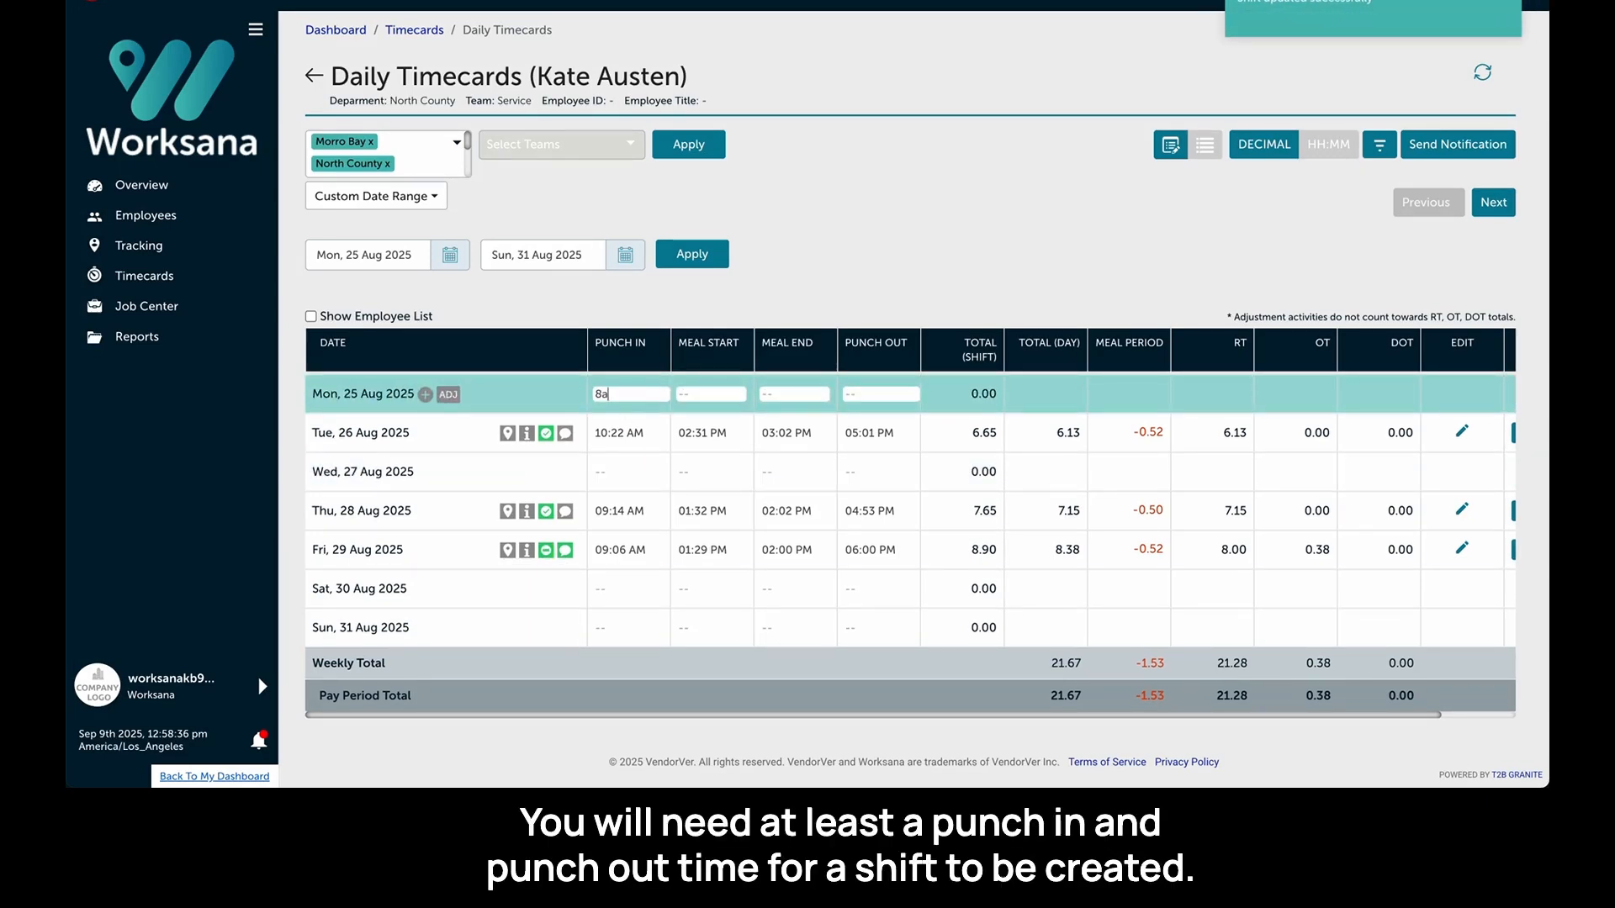
{"action": "key", "text": "Tab"}
{"action": "key", "text": "Tab"}
{"action": "key", "text": "Tab"}
{"action": "type", "text": "5p"}
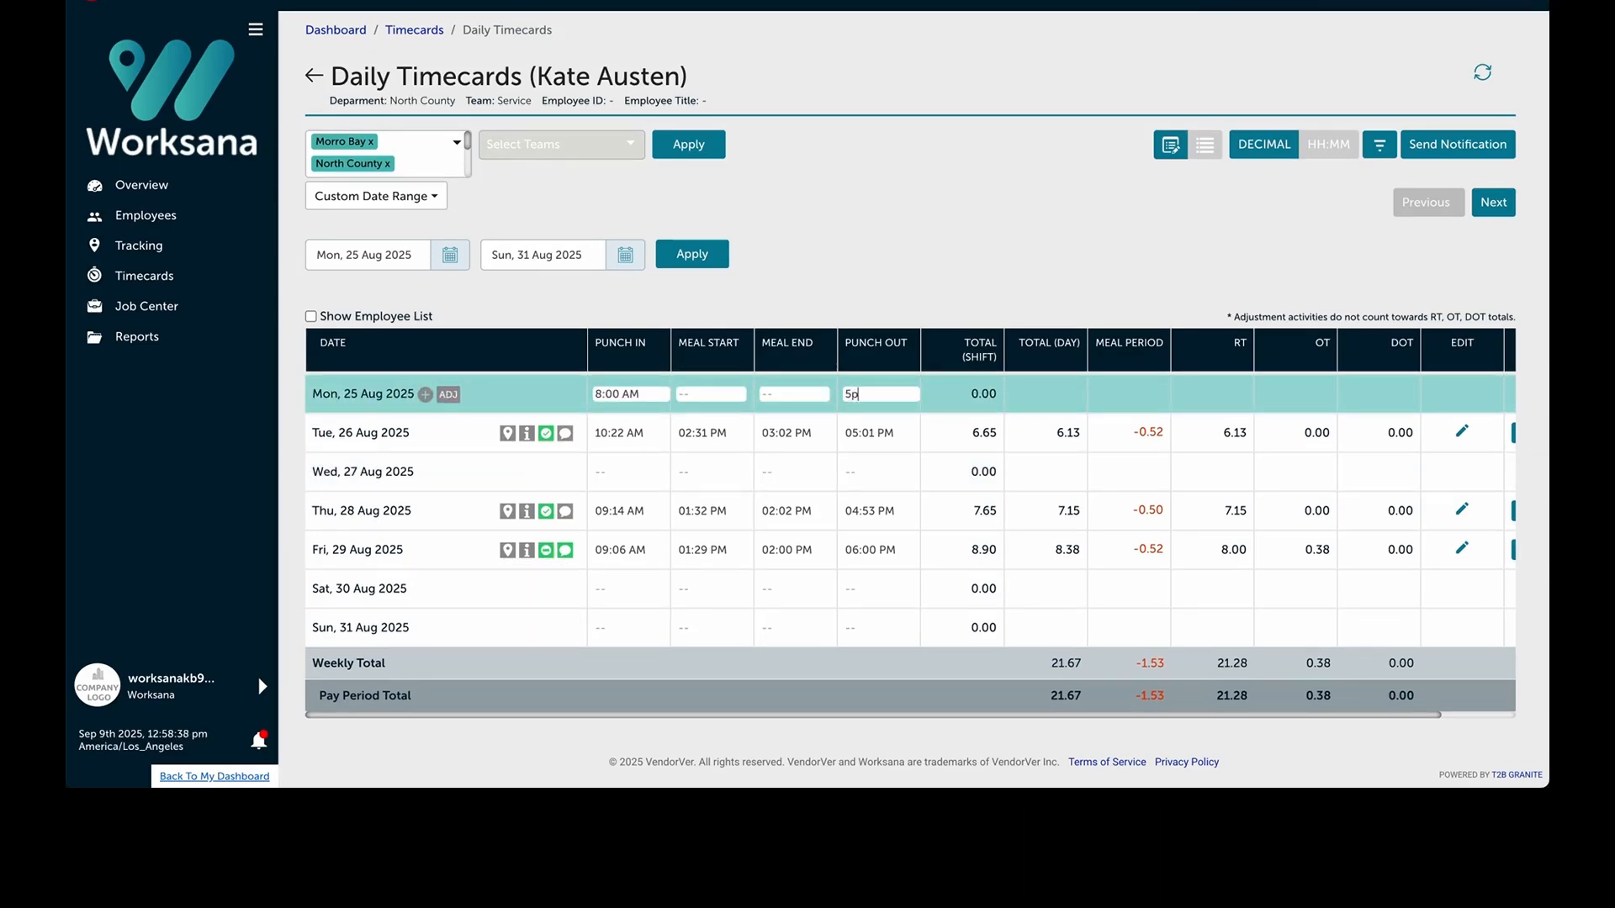
{"action": "key", "text": "Tab"}
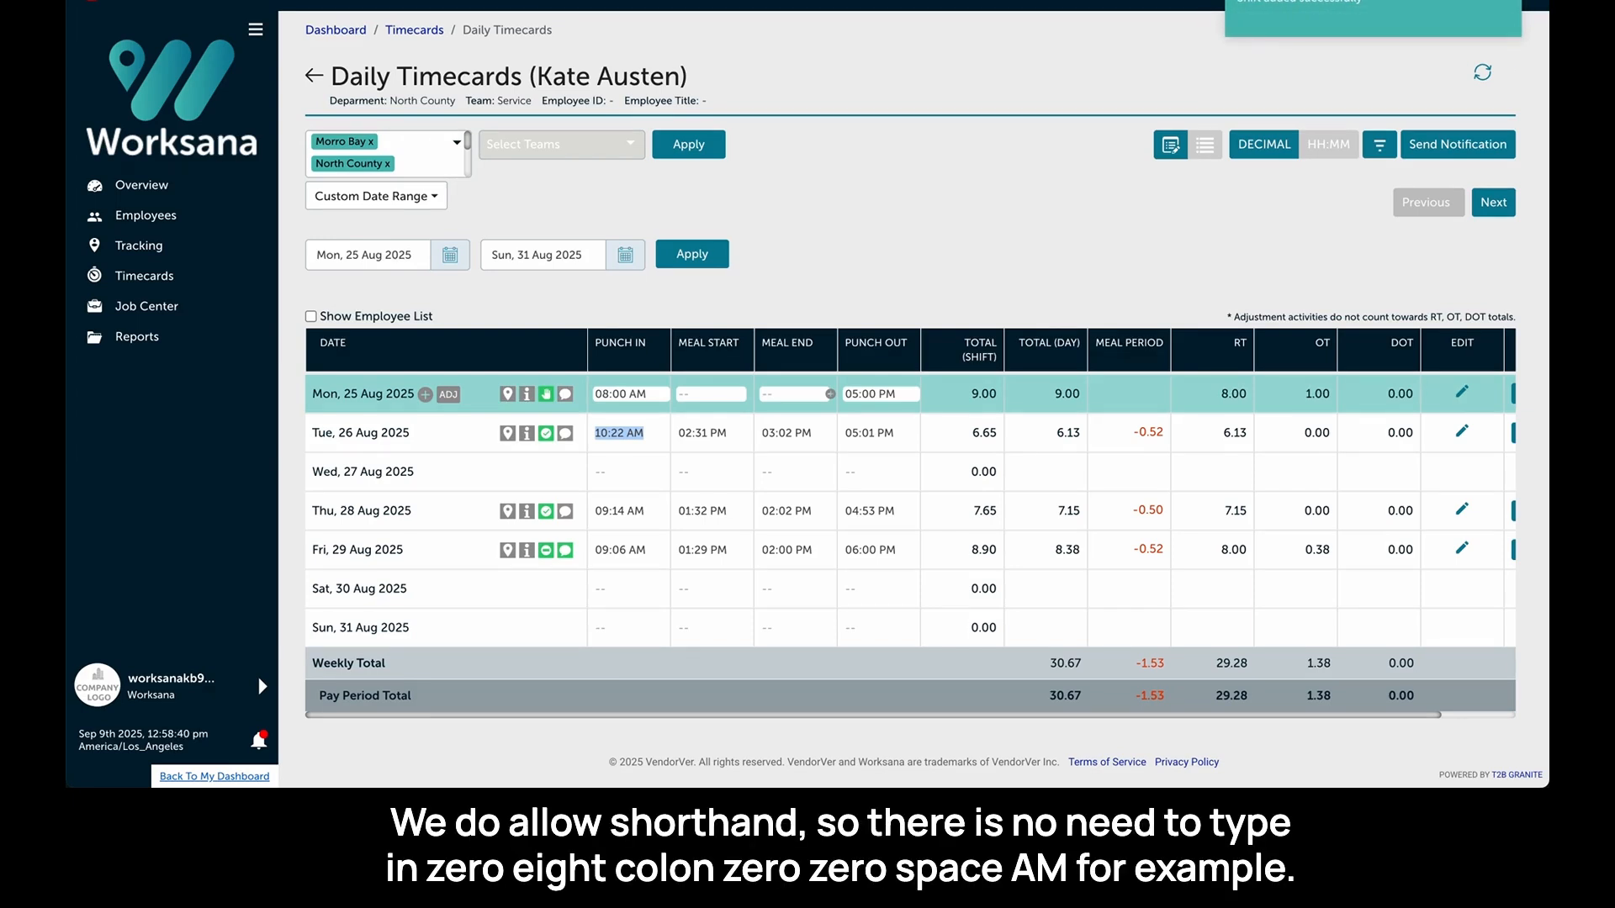
{"action": "left_click", "coordinate": [644, 476]}
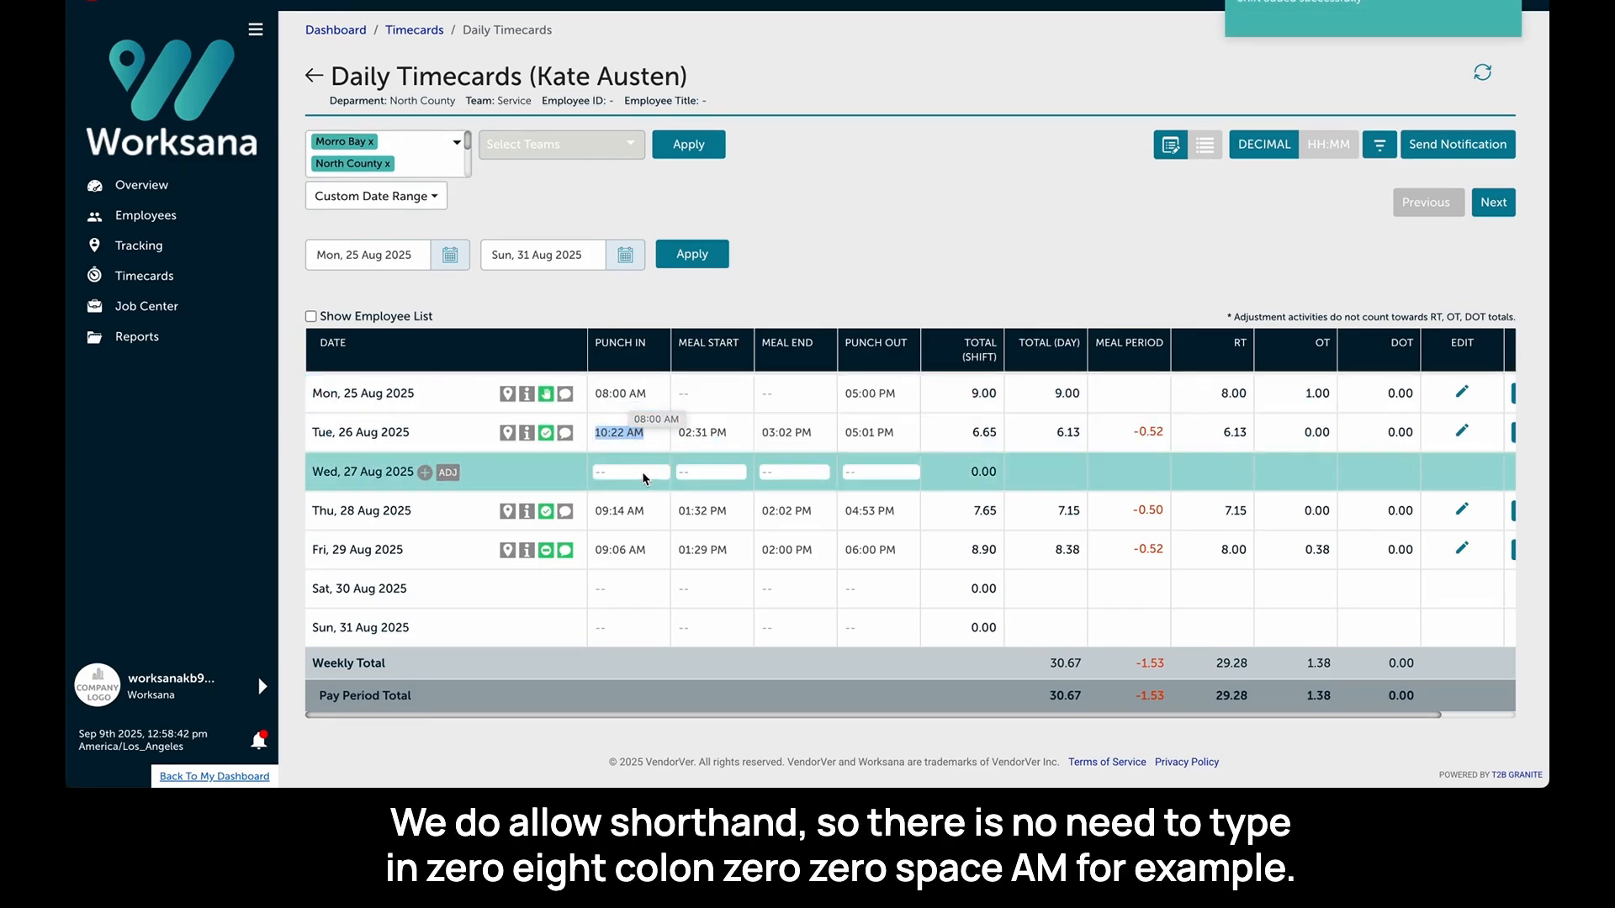
{"action": "left_click", "coordinate": [664, 401]}
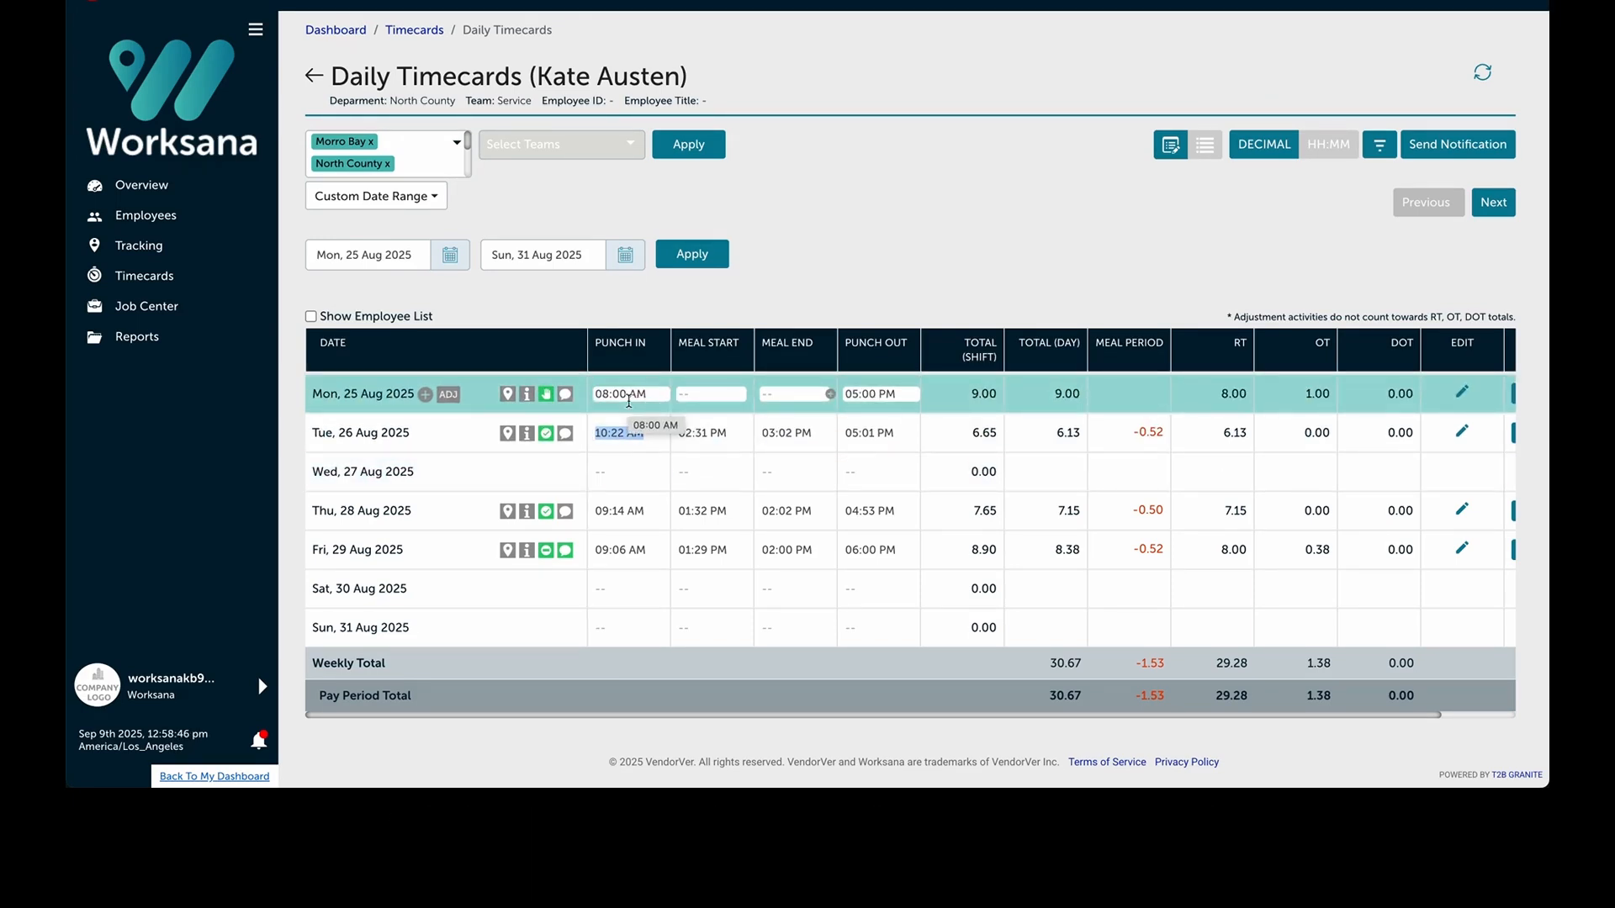
{"action": "left_click", "coordinate": [606, 511]}
{"action": "left_click", "coordinate": [577, 582]}
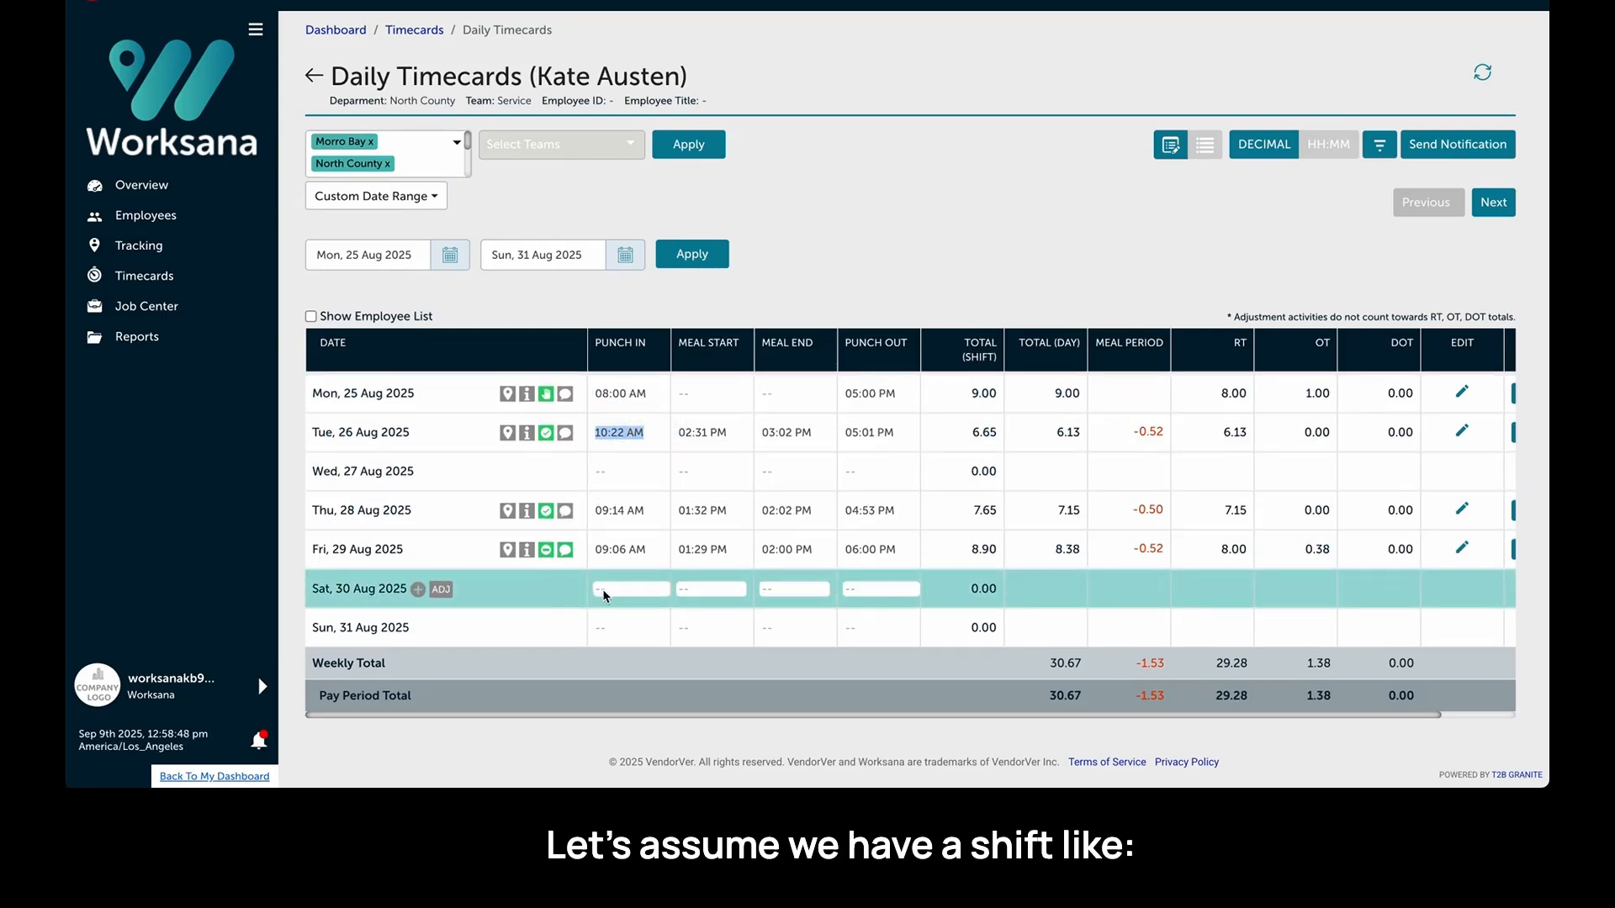
- Create a Saturday 30 Aug shift: punch in 8a, meal start 1130, meal end 12p, punch out 503p
{"action": "left_click", "coordinate": [602, 589]}
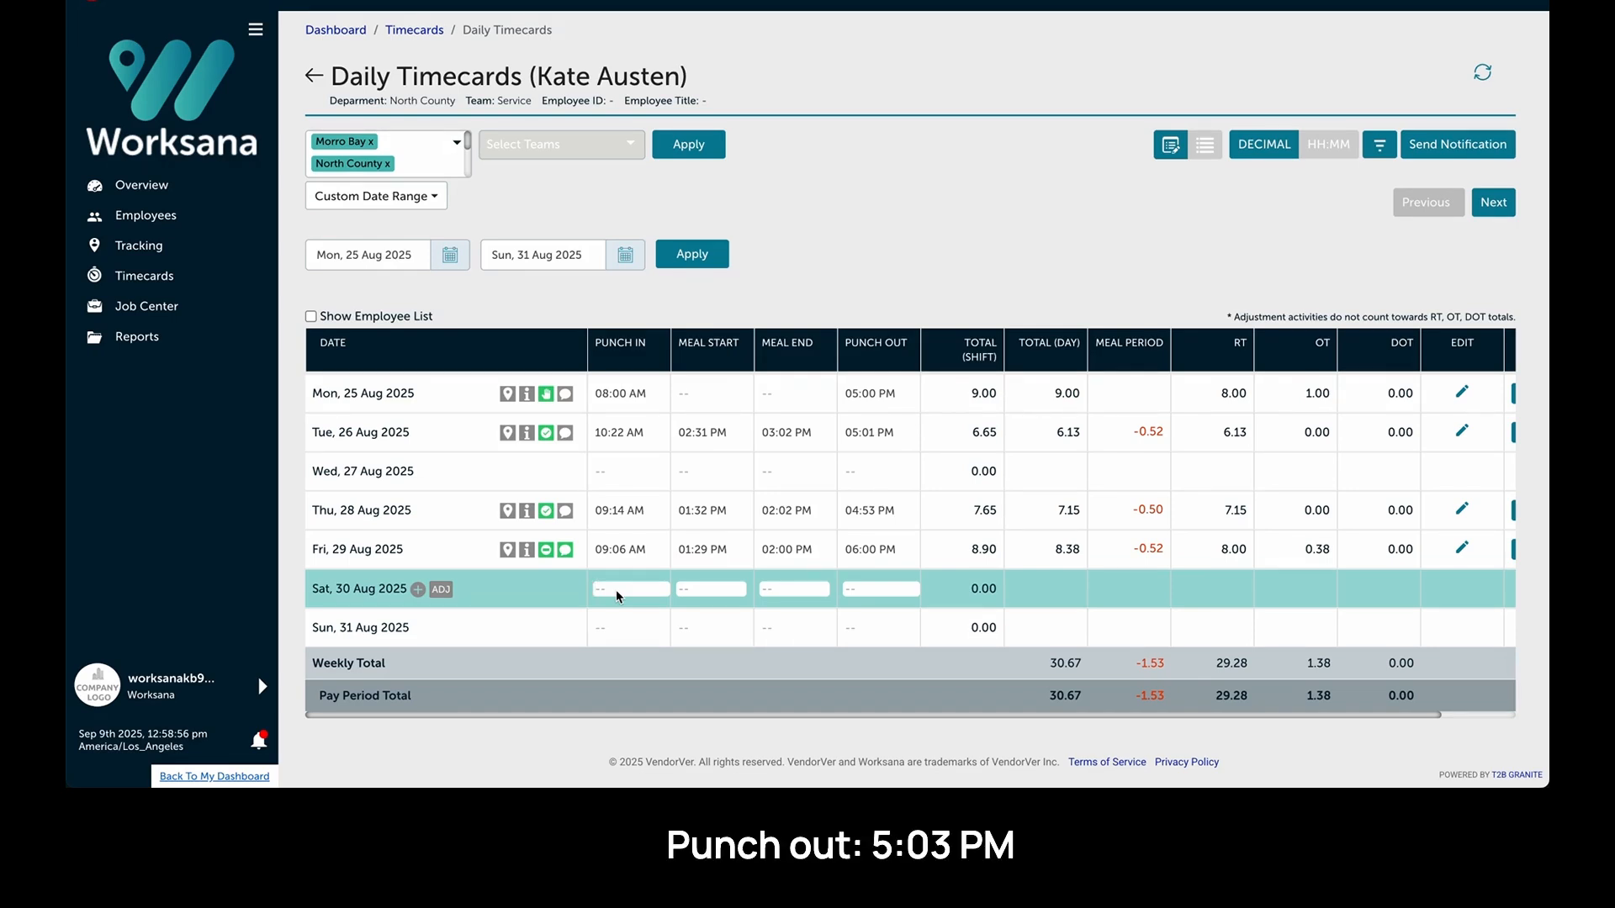
{"action": "type", "text": "8a"}
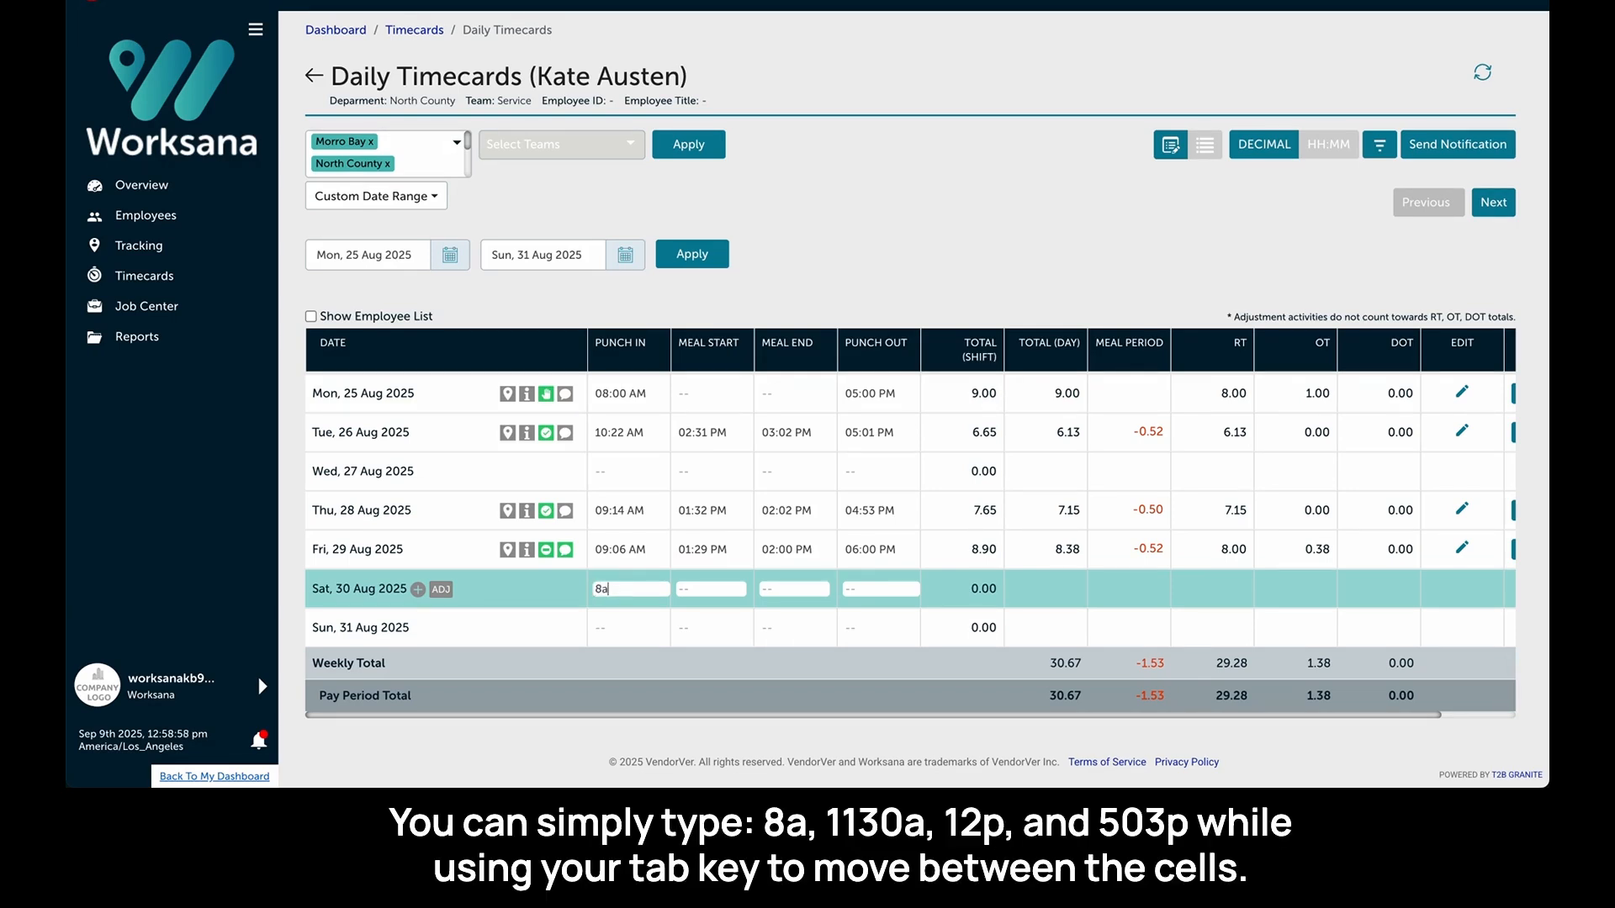
{"action": "key", "text": "Tab"}
{"action": "type", "text": "1130"}
{"action": "key", "text": "Tab"}
{"action": "type", "text": "12p"}
{"action": "key", "text": "Tab"}
{"action": "type", "text": "50"}
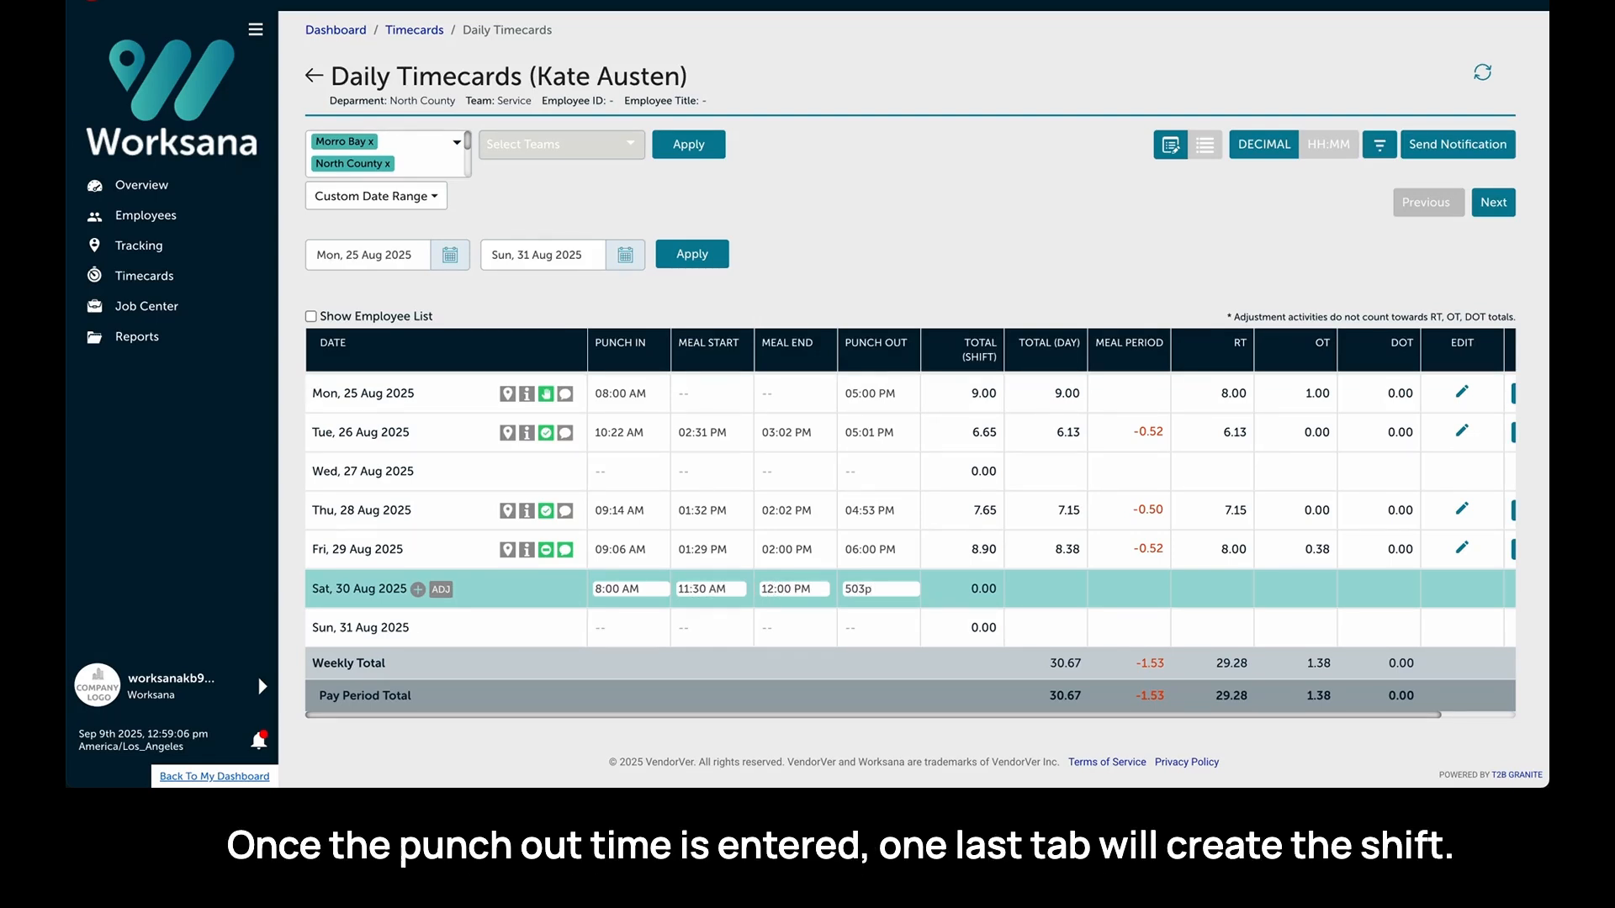
{"action": "key", "text": "Tab"}
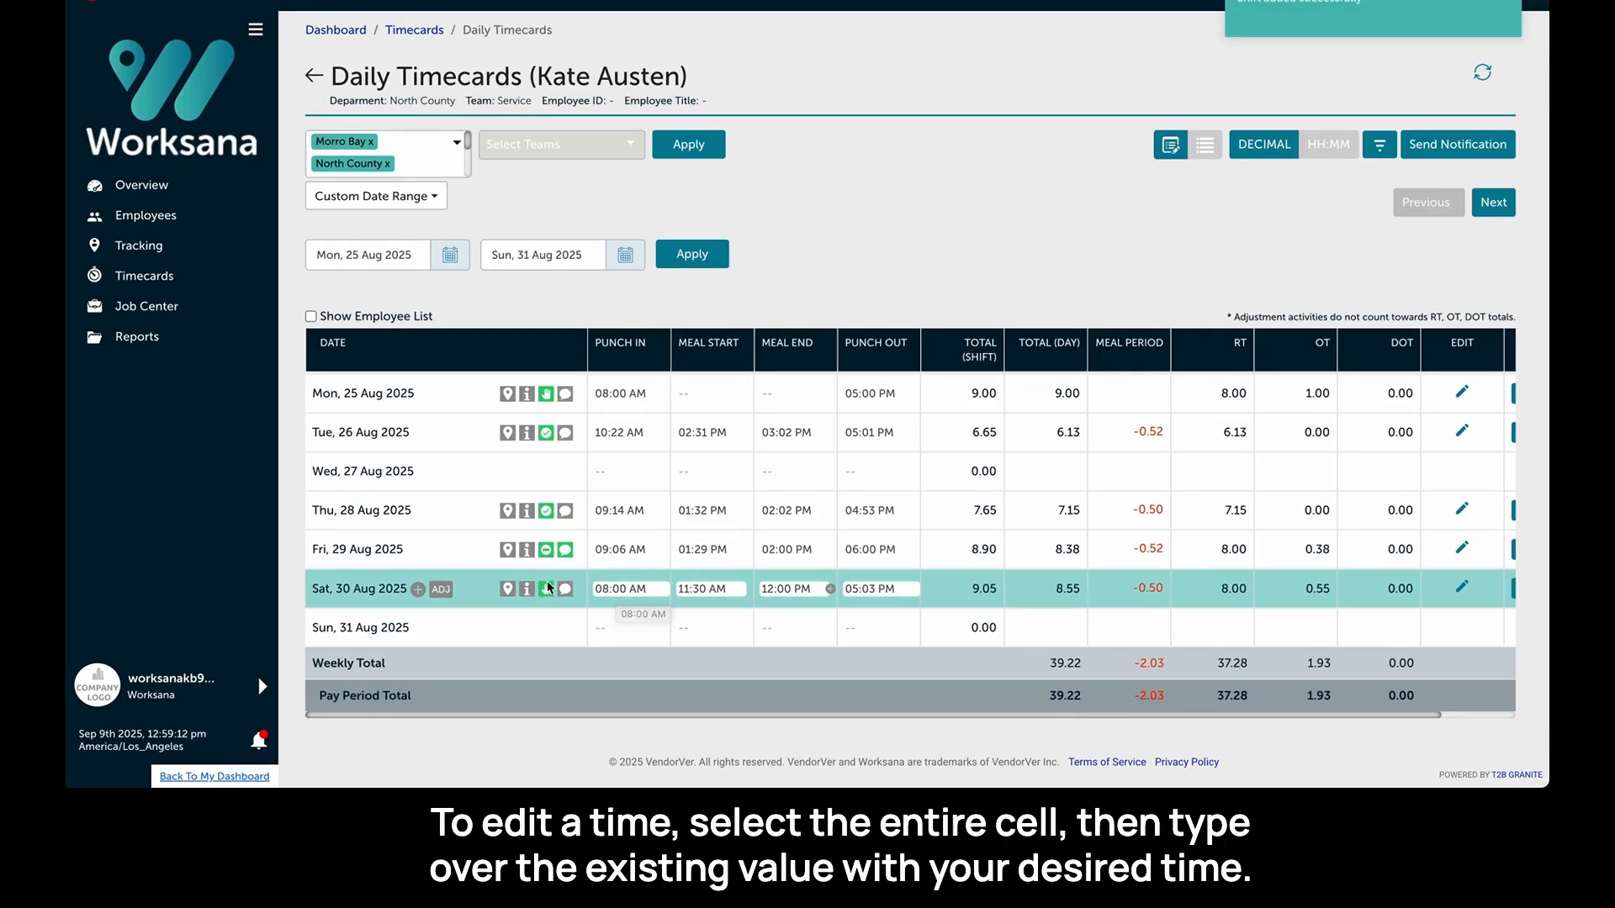
- Set Saturday 30 Aug's punch out time to 6 (06:00 PM)
{"action": "triple_click", "coordinate": [869, 592]}
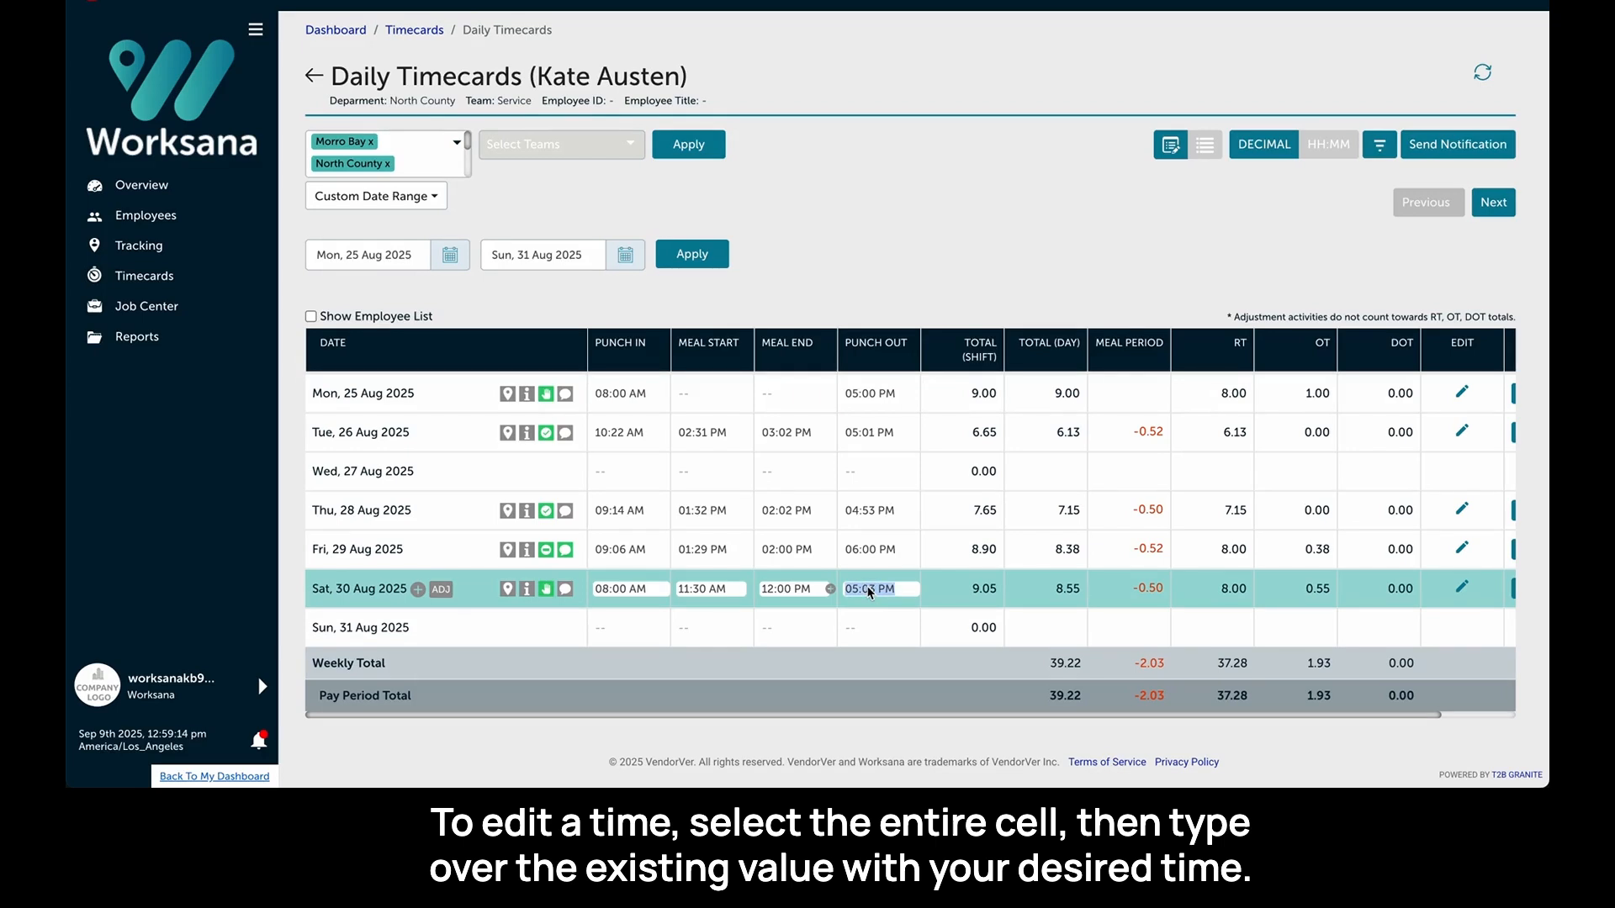
{"action": "type", "text": "6p"}
{"action": "key", "text": "Return"}
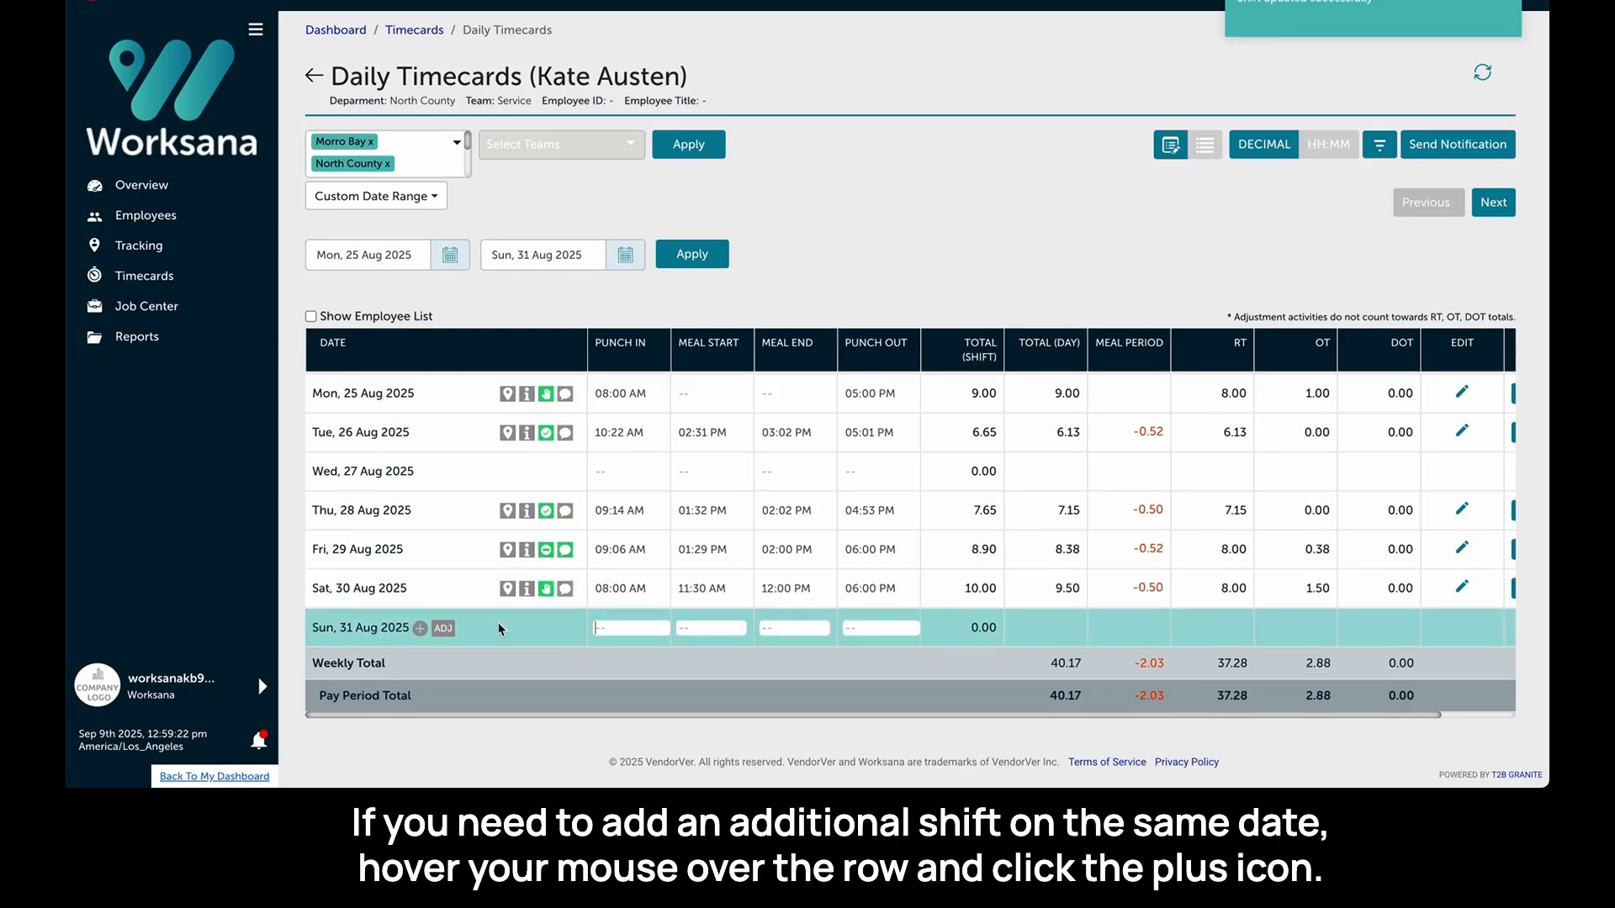
- Add a second Saturday 30 Aug shift with punch in 7:00 PM and punch out 9 (09:00 PM)
{"action": "mouse_move", "coordinate": [457, 589]}
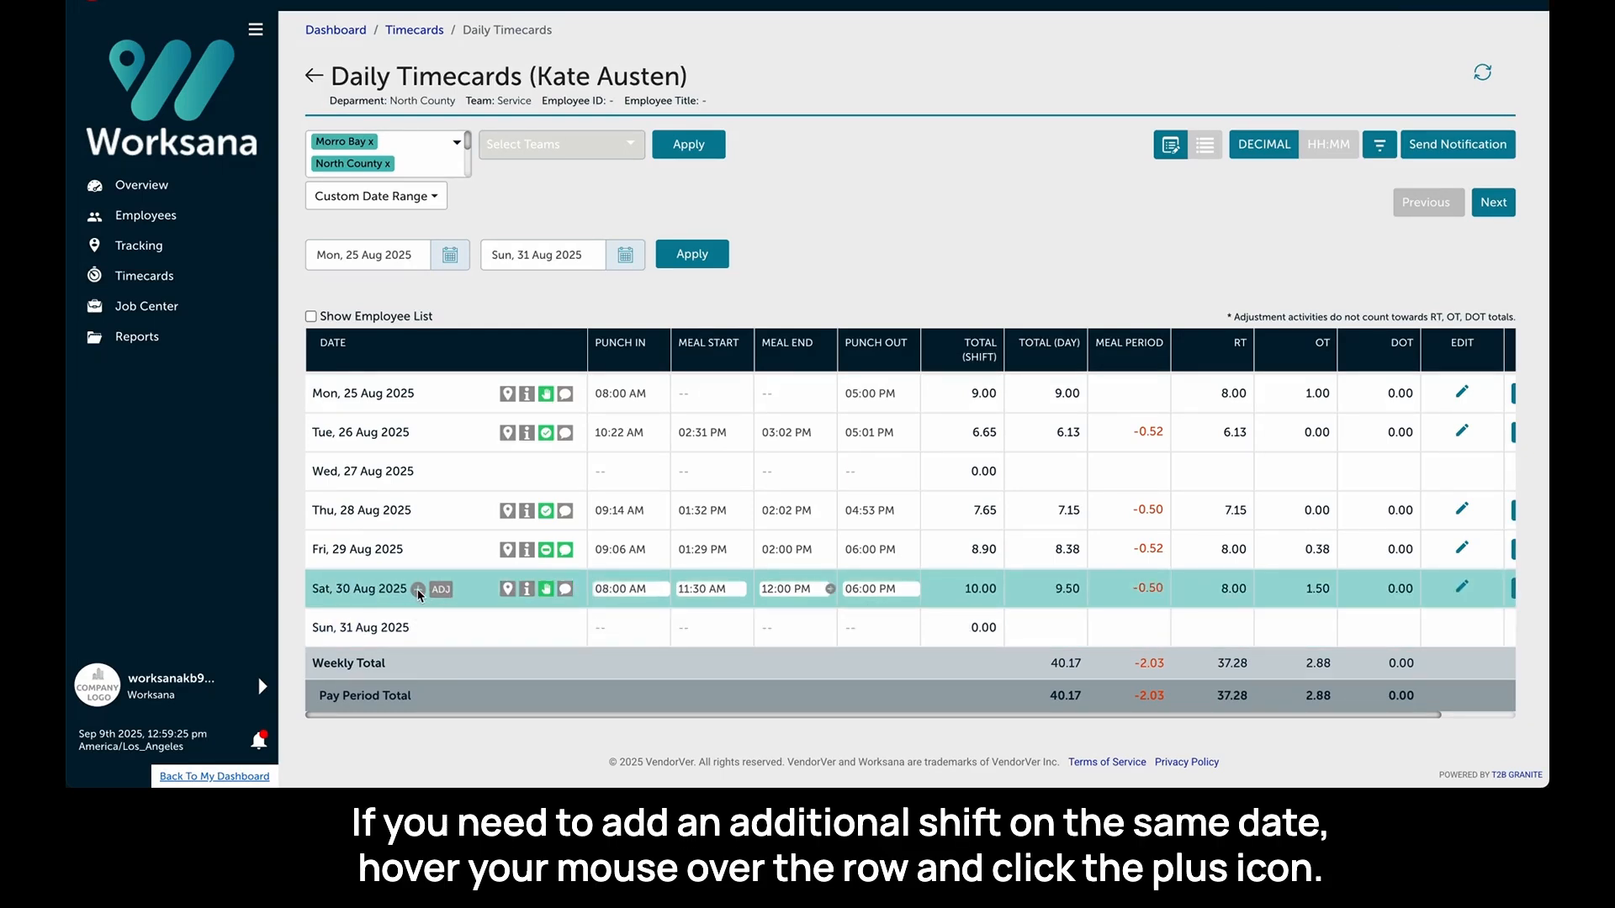
{"action": "left_click", "coordinate": [418, 589]}
{"action": "left_click", "coordinate": [620, 629]}
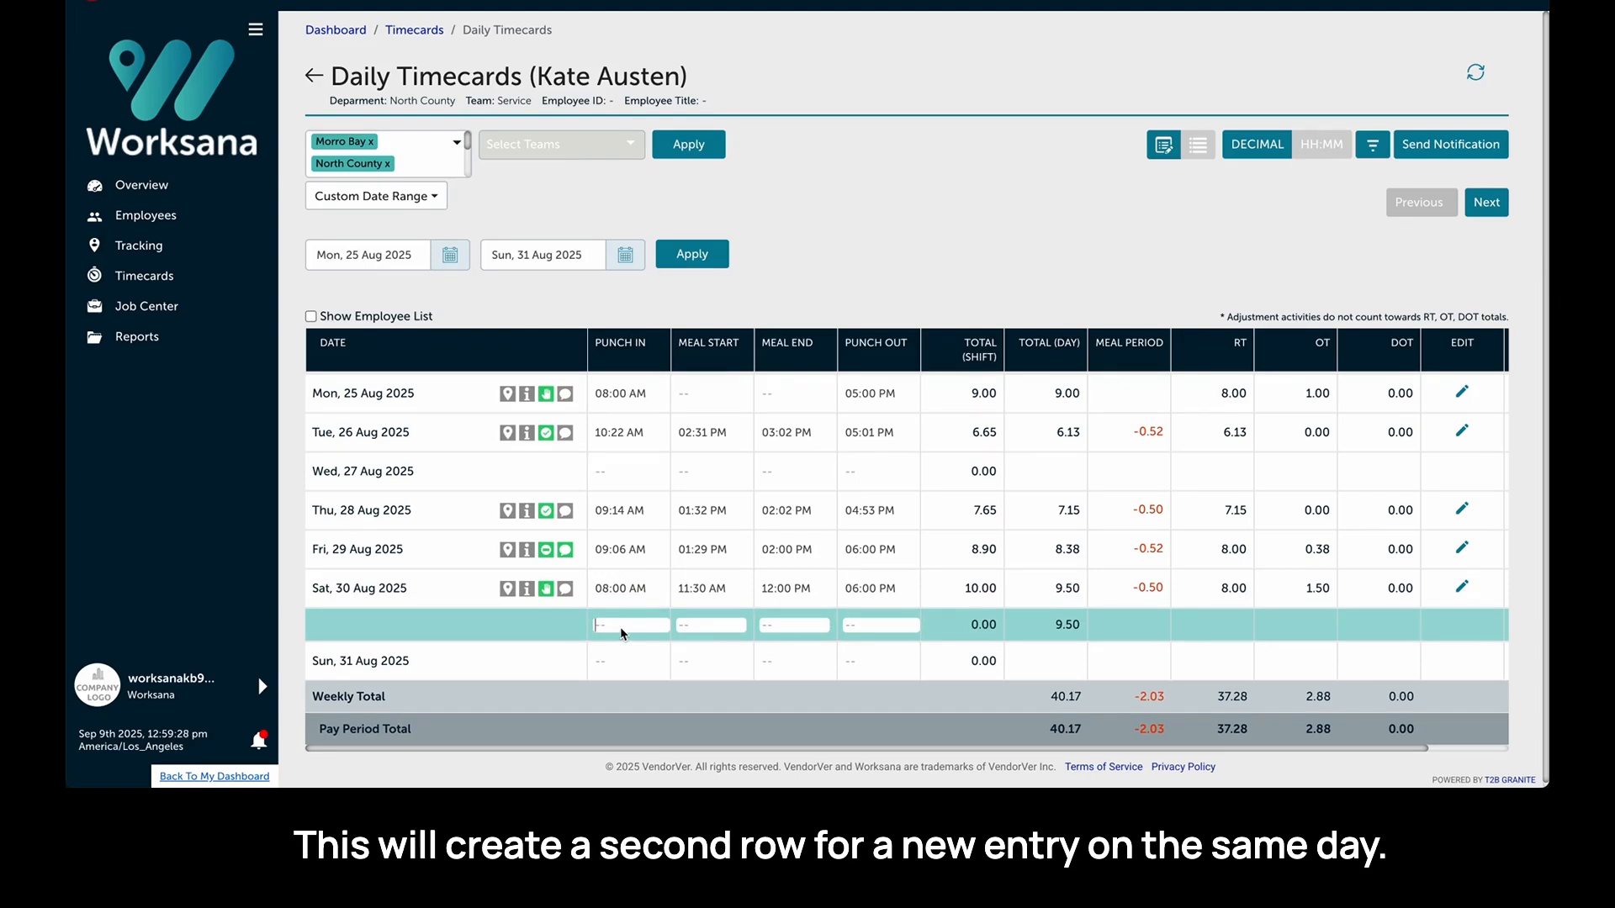
{"action": "type", "text": "7:00 PM"}
{"action": "key", "text": "Tab"}
{"action": "key", "text": "Tab"}
{"action": "key", "text": "Tab"}
{"action": "type", "text": "9"}
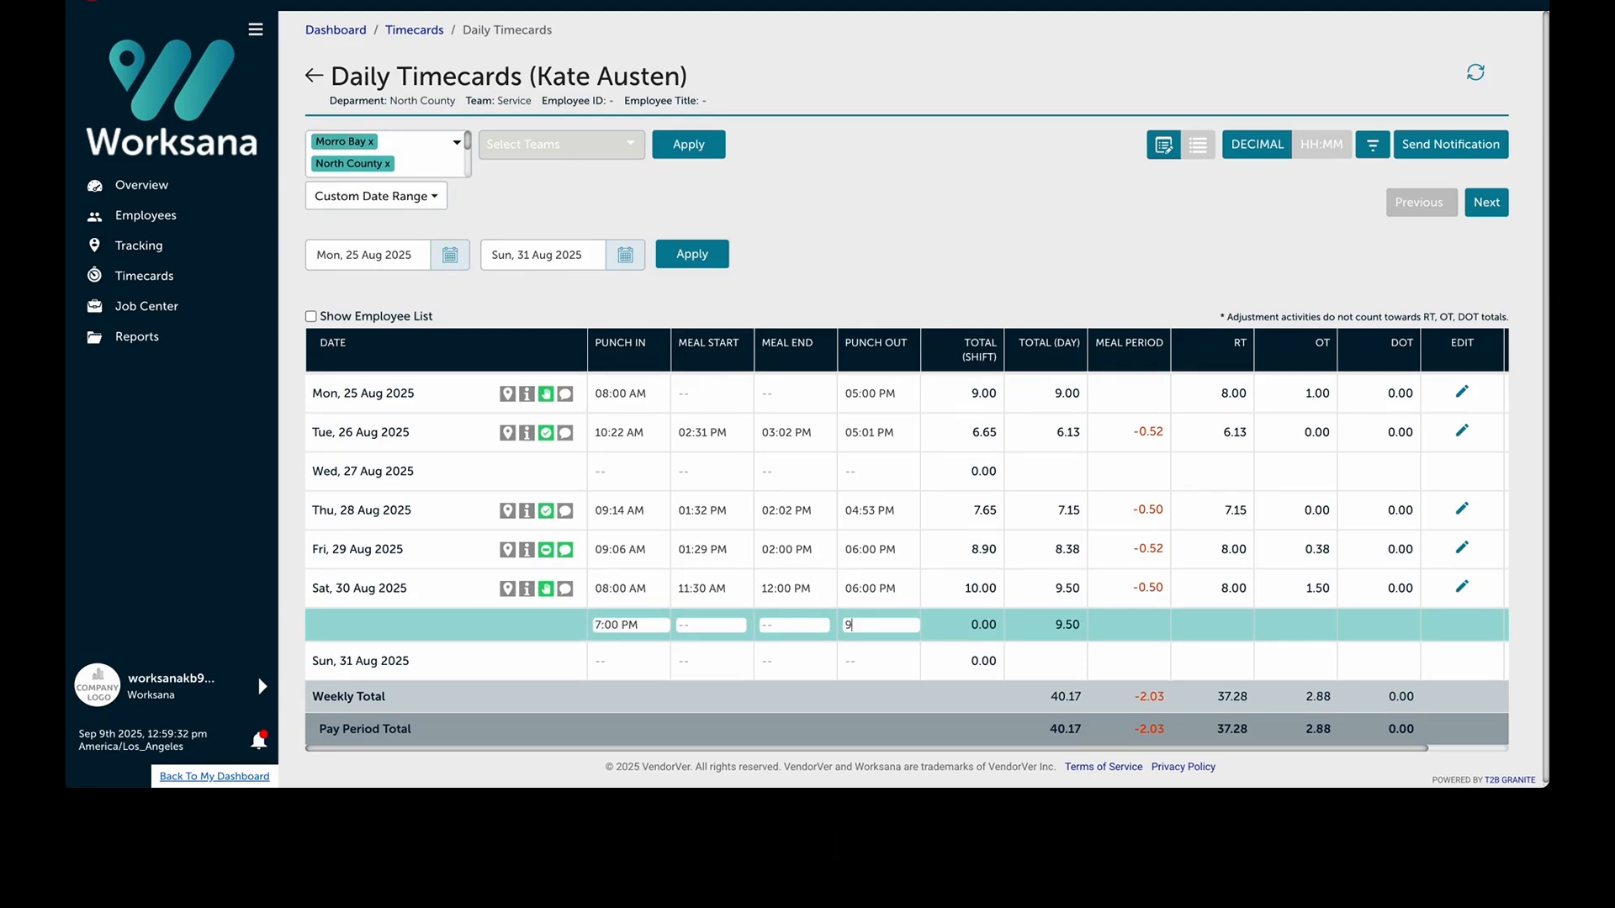
{"action": "key", "text": "Return"}
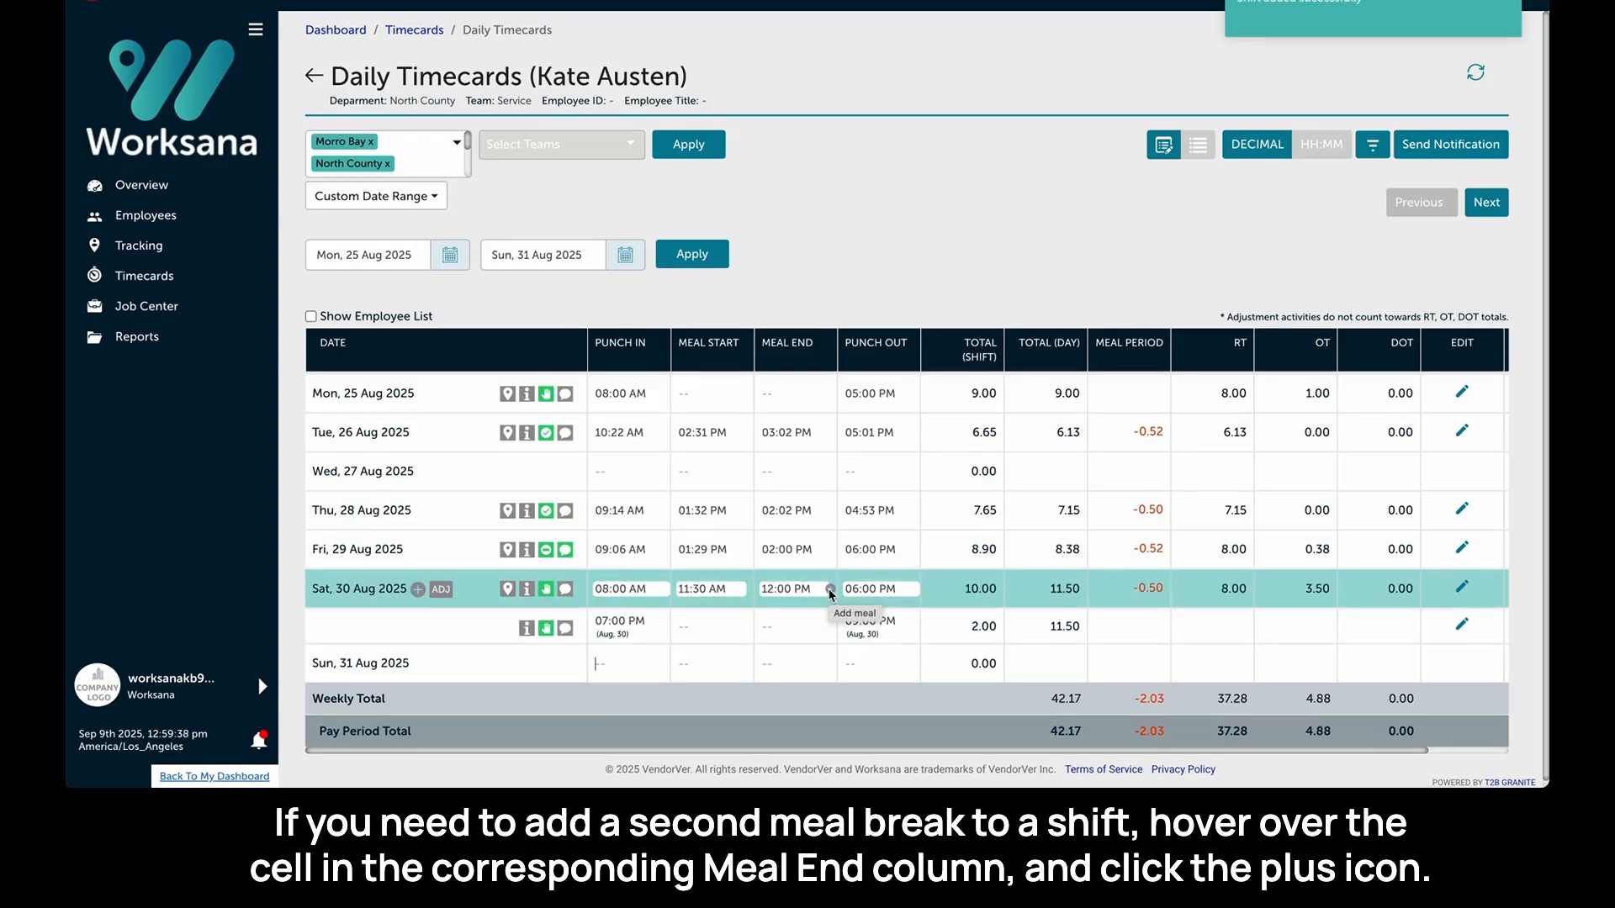
- Add a second meal break to Saturday's first shift from 1p to 2p
{"action": "left_click", "coordinate": [830, 589]}
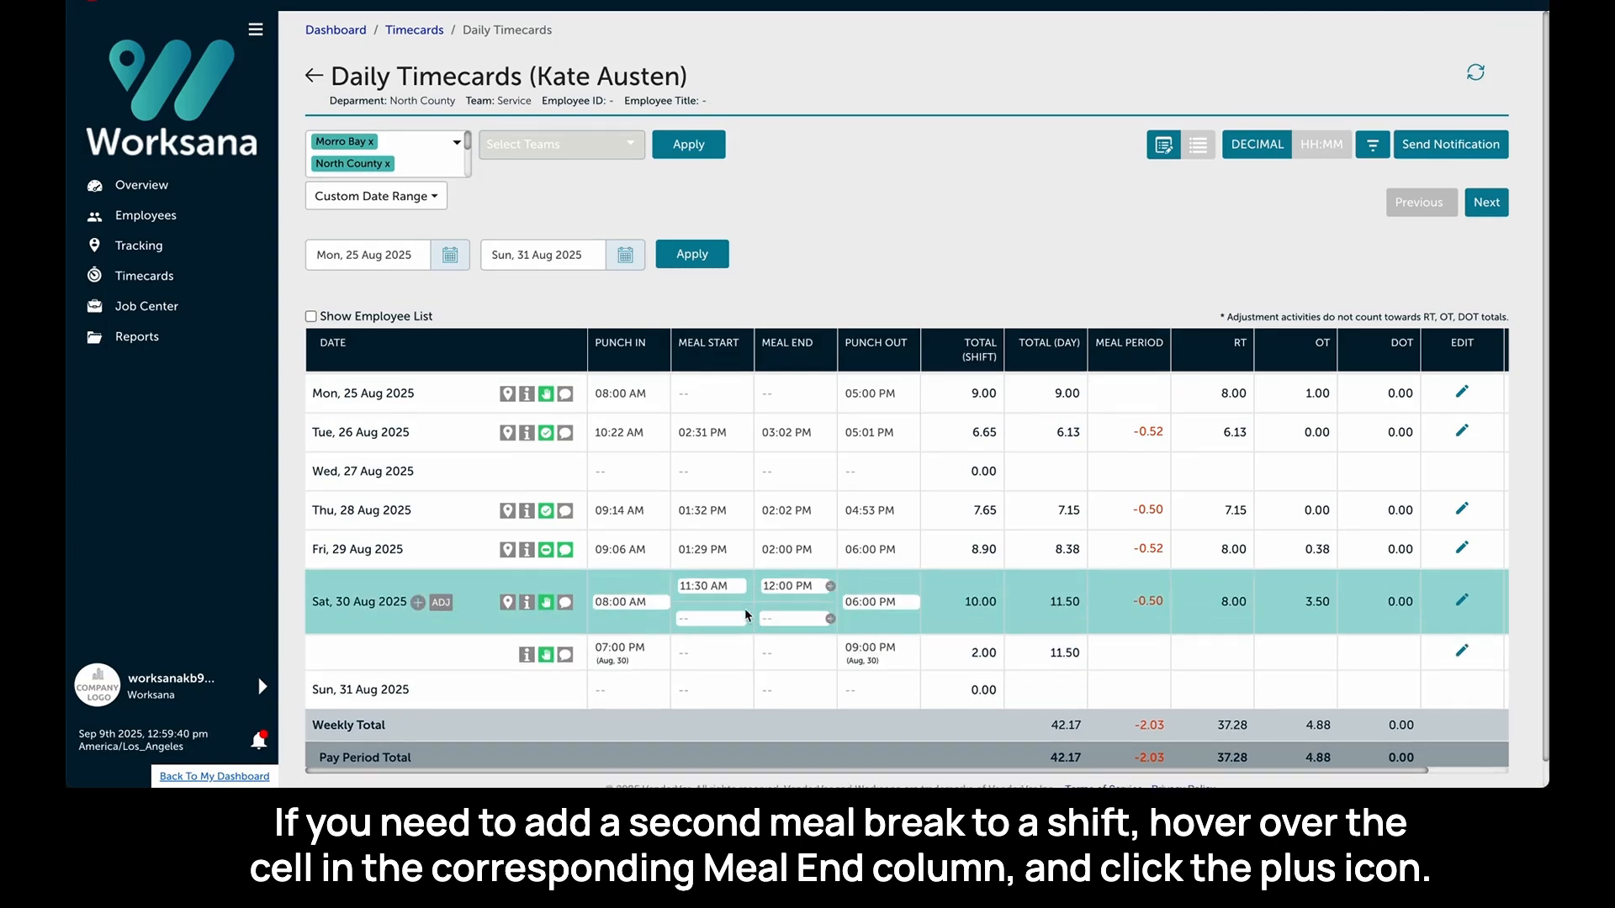
{"action": "left_click", "coordinate": [726, 623]}
{"action": "type", "text": "1p"}
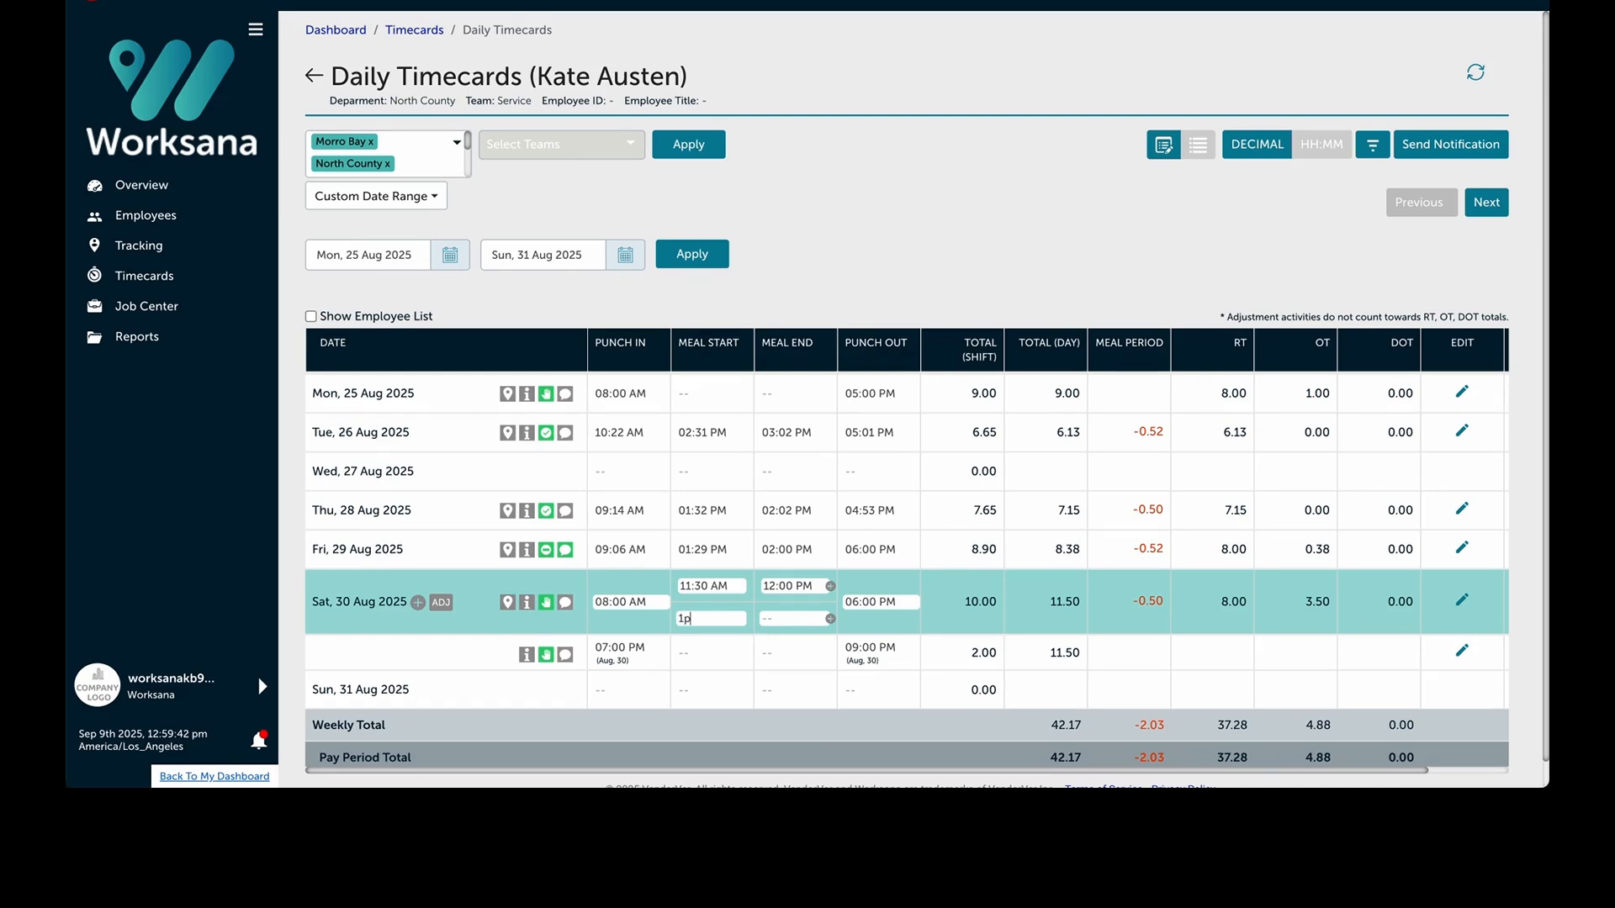
{"action": "key", "text": "Tab"}
{"action": "type", "text": "2p"}
{"action": "key", "text": "Return"}
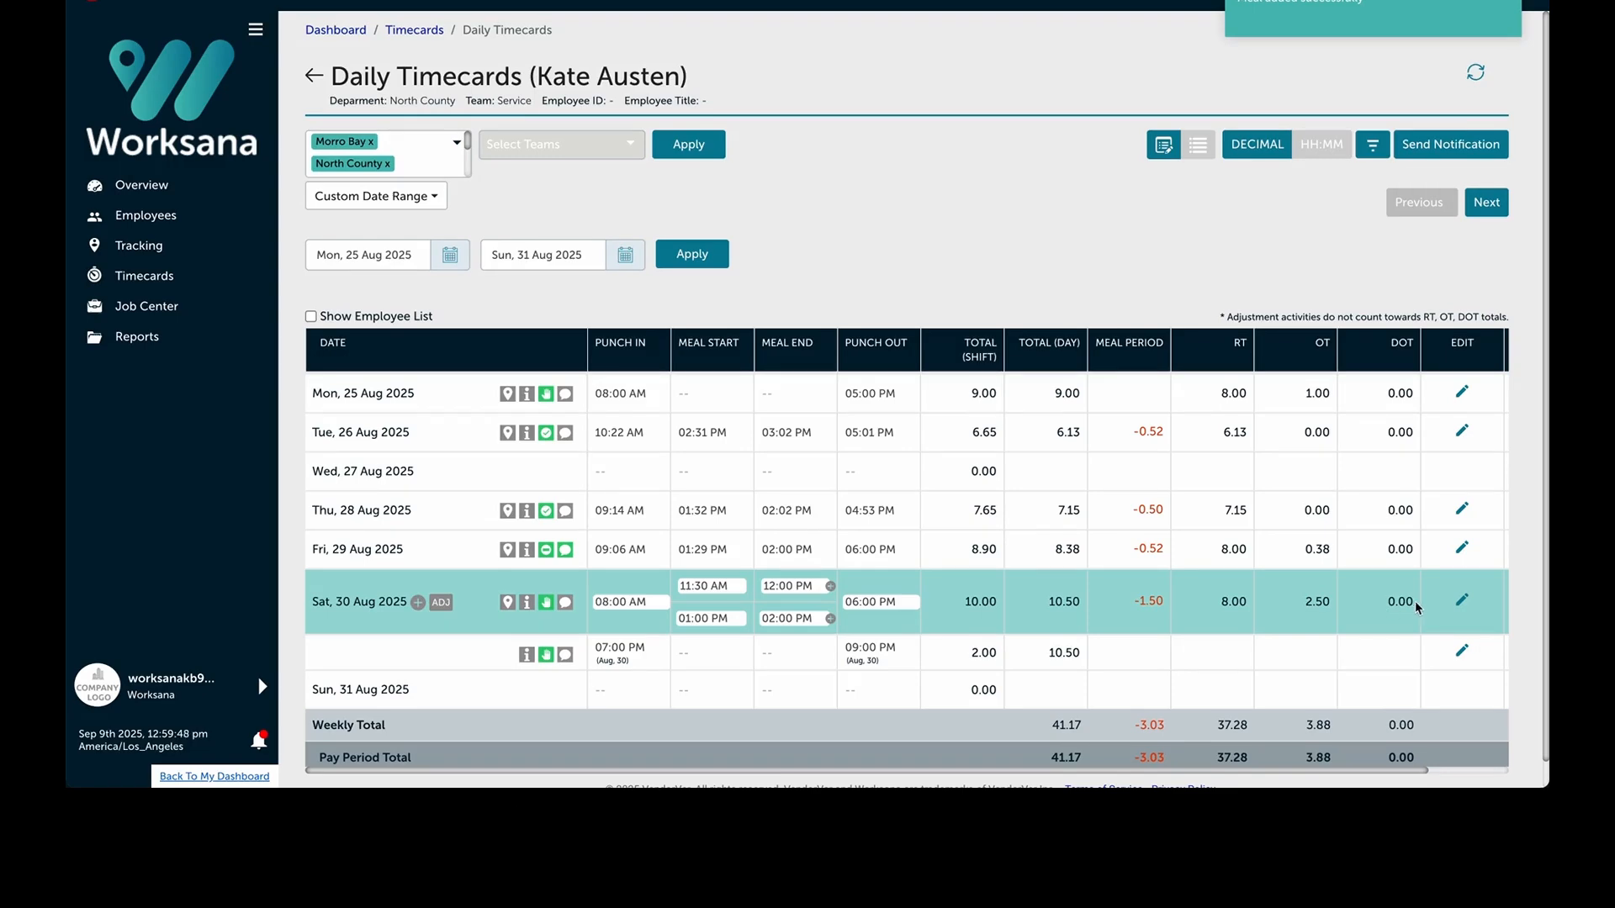
- Open Saturday's first shift in the advanced editor and delete the second meal break, confirming the deletion
{"action": "left_click", "coordinate": [1462, 602]}
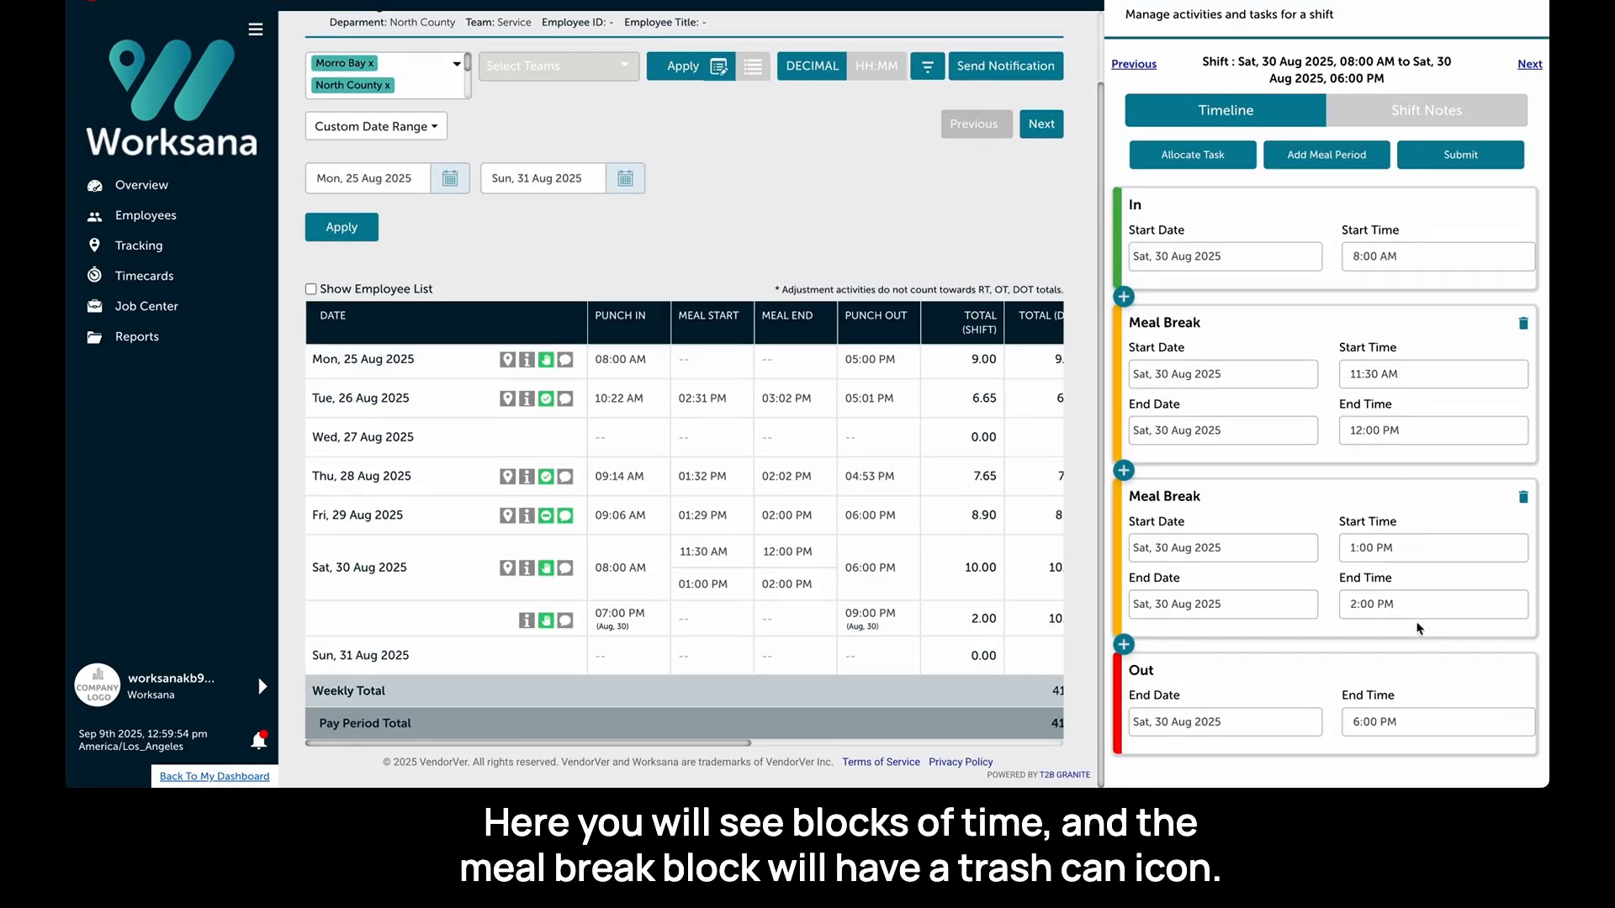
{"action": "left_click", "coordinate": [1524, 498]}
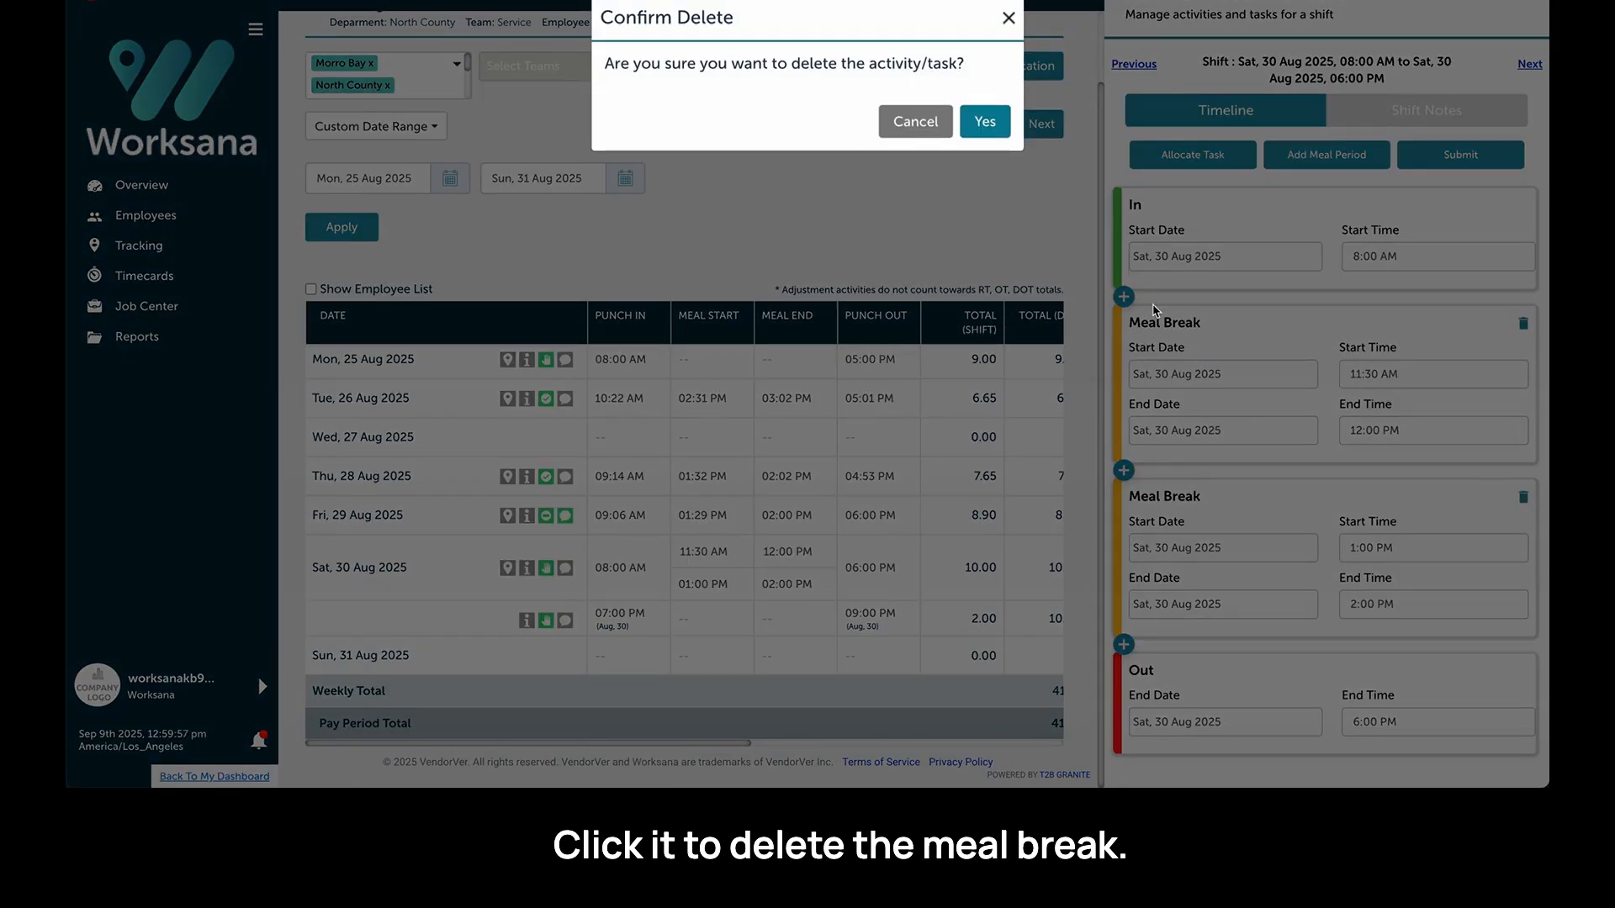
{"action": "left_click", "coordinate": [982, 122]}
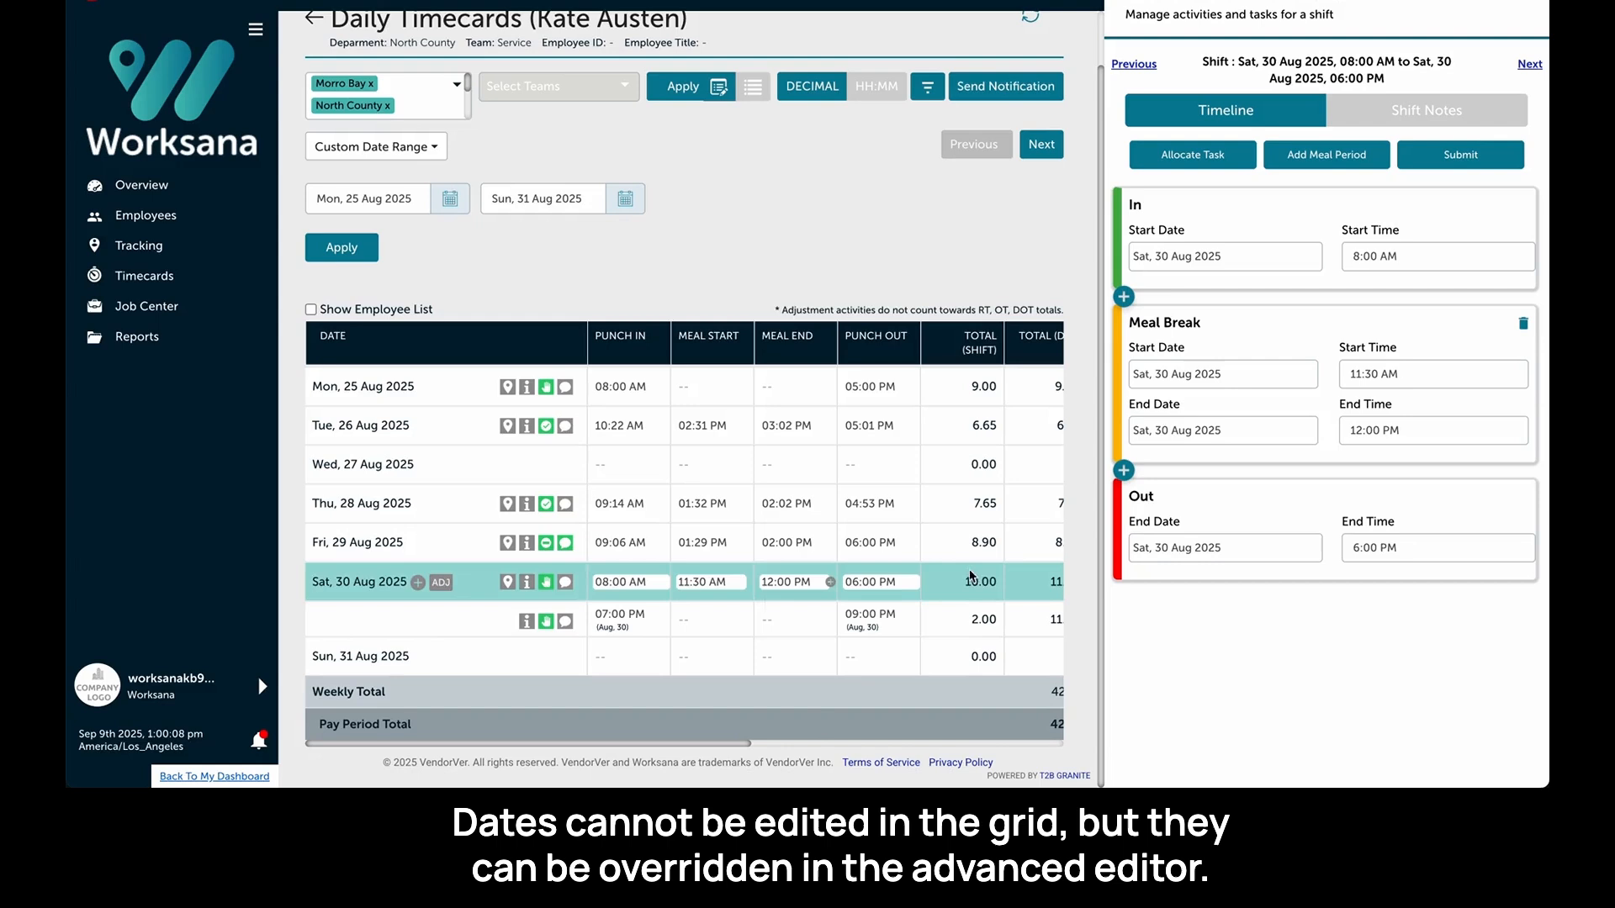
- Try changing the shift's out date to Sun, 31 Aug 2025 in the advanced editor, then close the editor
{"action": "left_click", "coordinate": [1204, 554]}
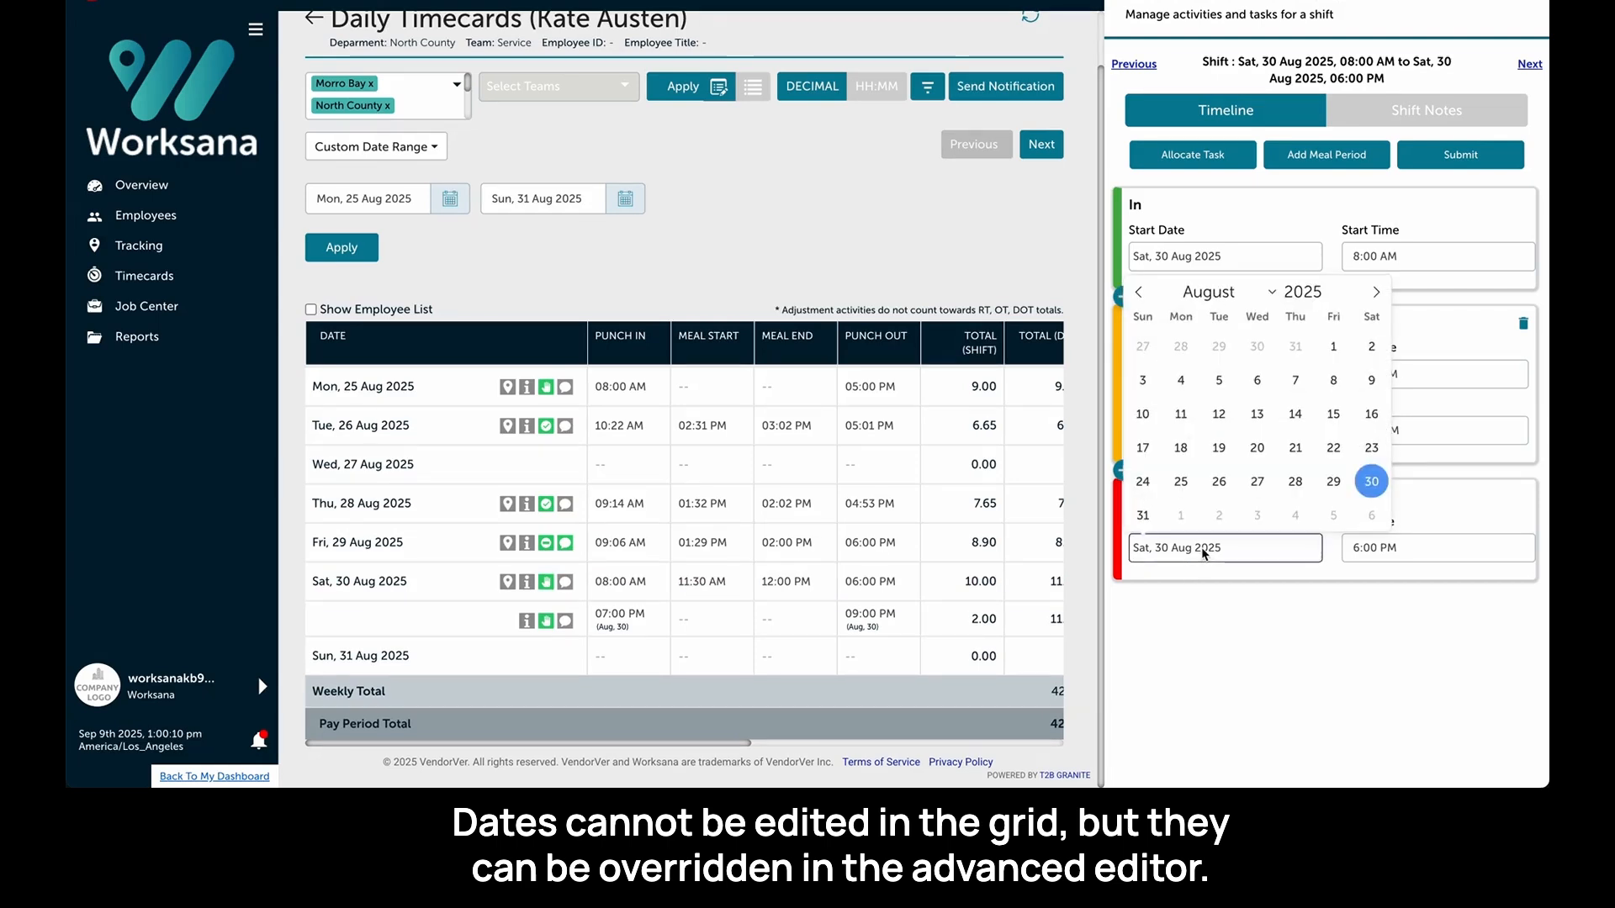
{"action": "left_click", "coordinate": [1144, 514]}
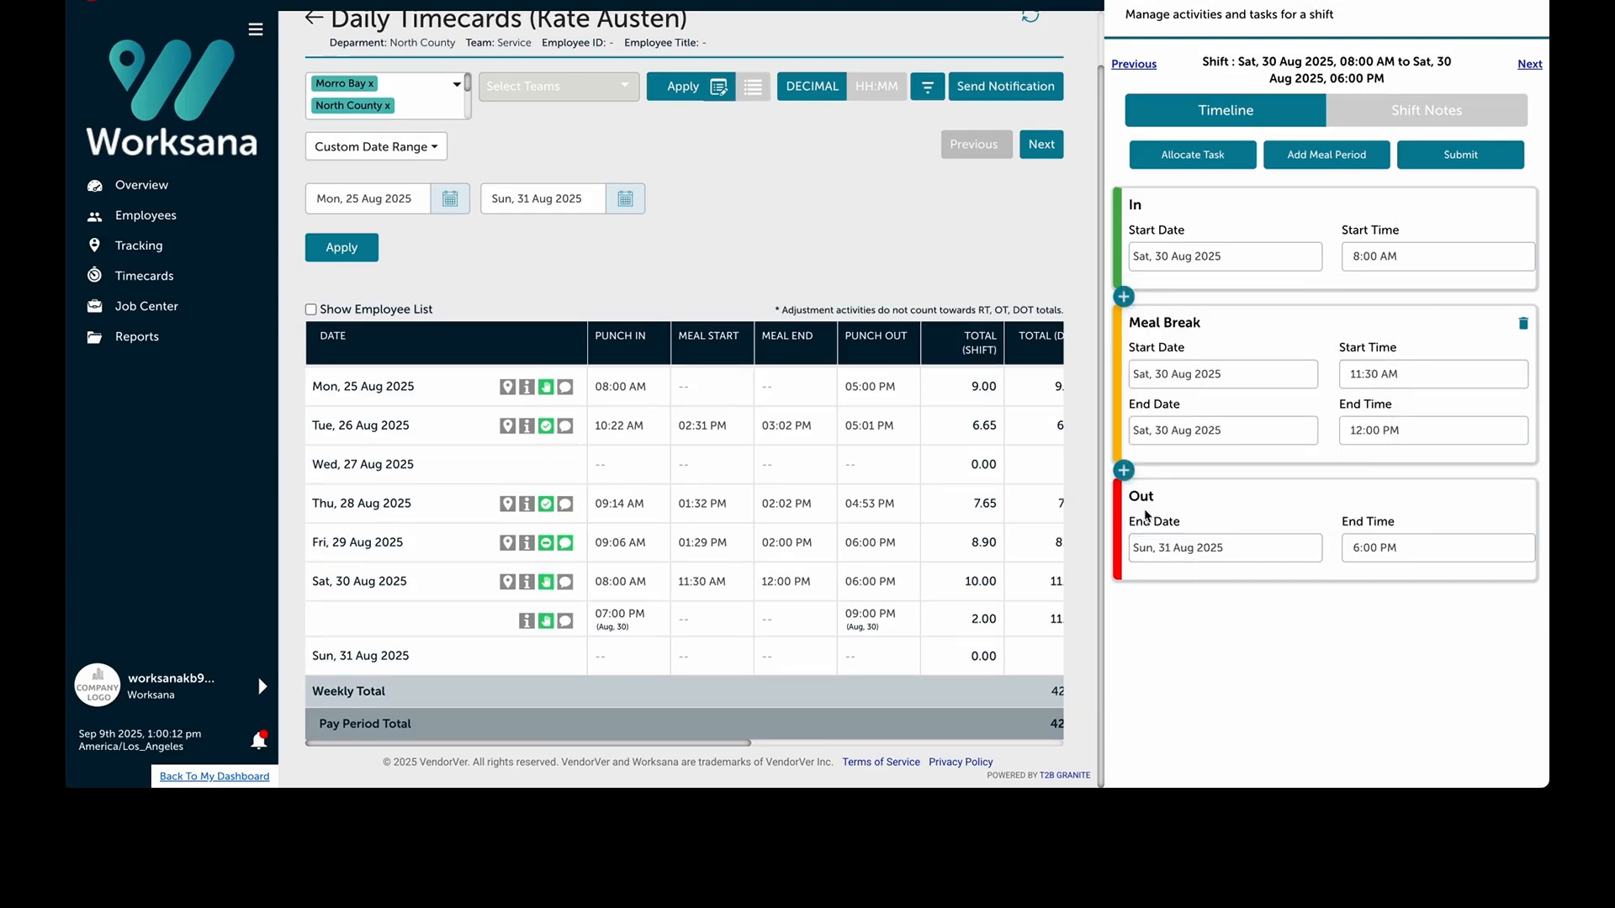
{"action": "left_click", "coordinate": [1533, 3]}
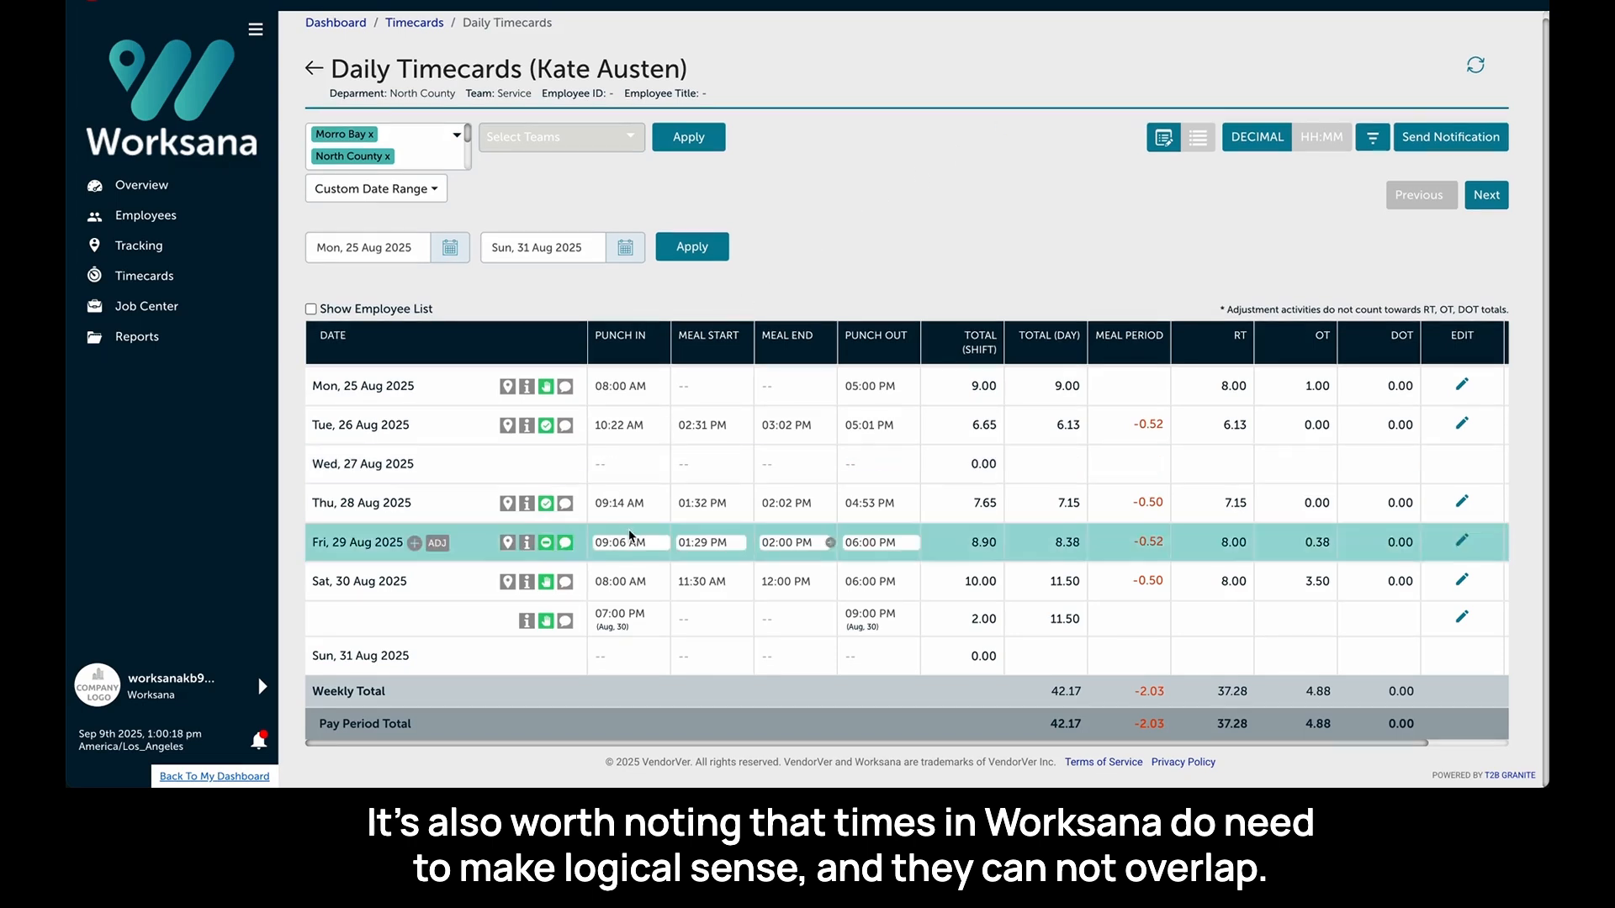
- Create a Sunday 31 Aug shift: punch in 8:00 AM, meal start 11:00 AM, meal end 8:00 PM, punch out 8:00 PM
{"action": "left_click", "coordinate": [623, 652]}
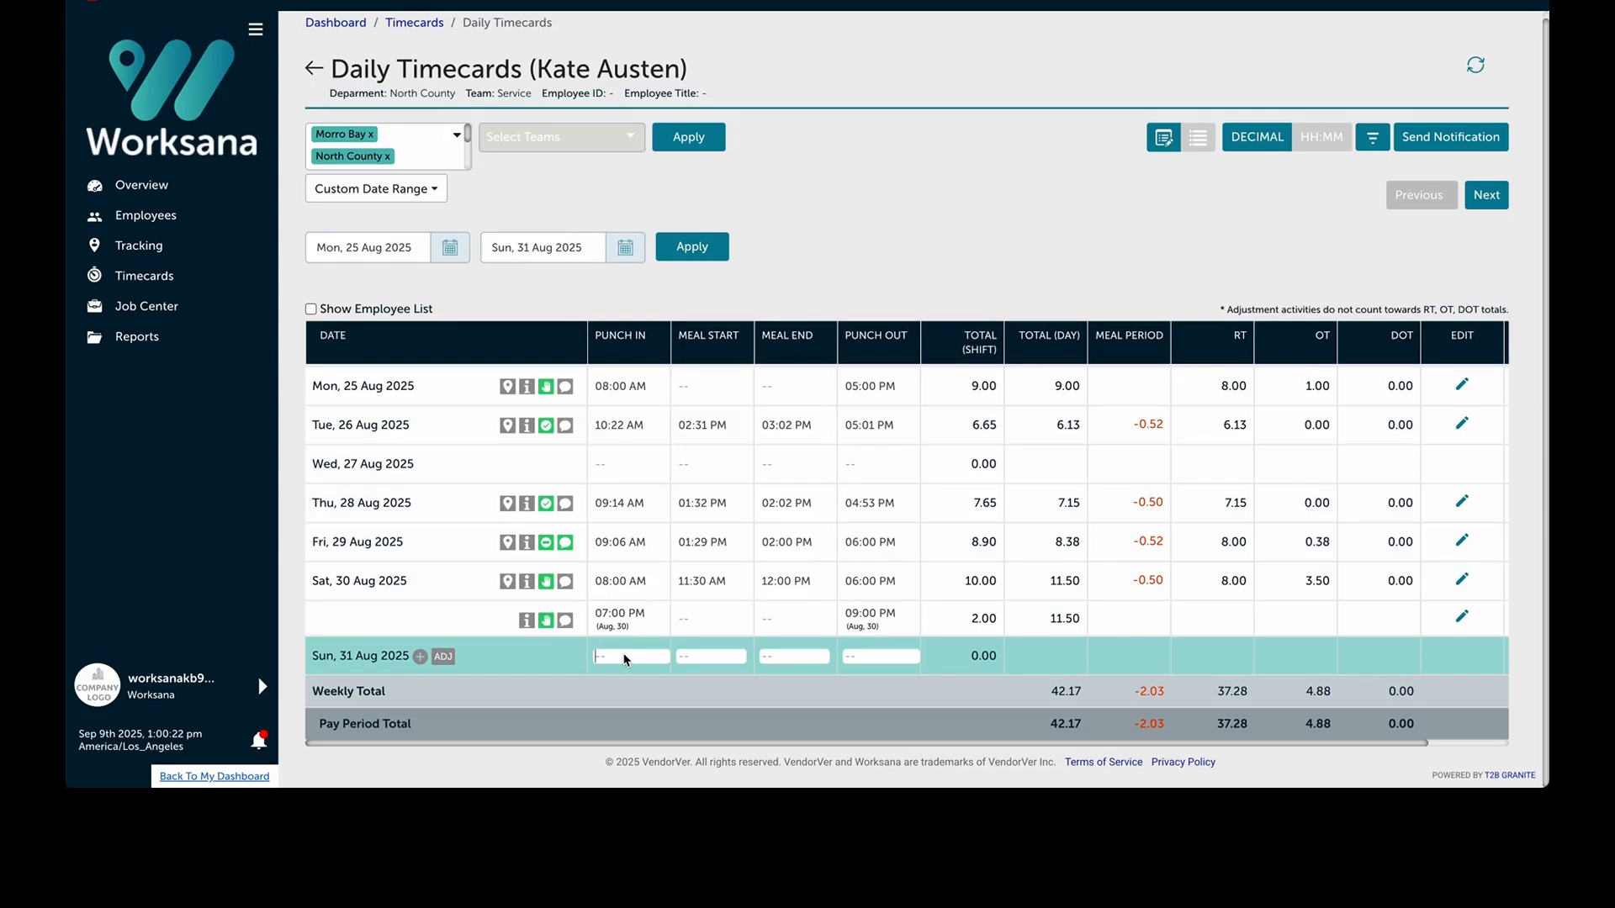
{"action": "type", "text": "8:00 AM"}
{"action": "key", "text": "Tab"}
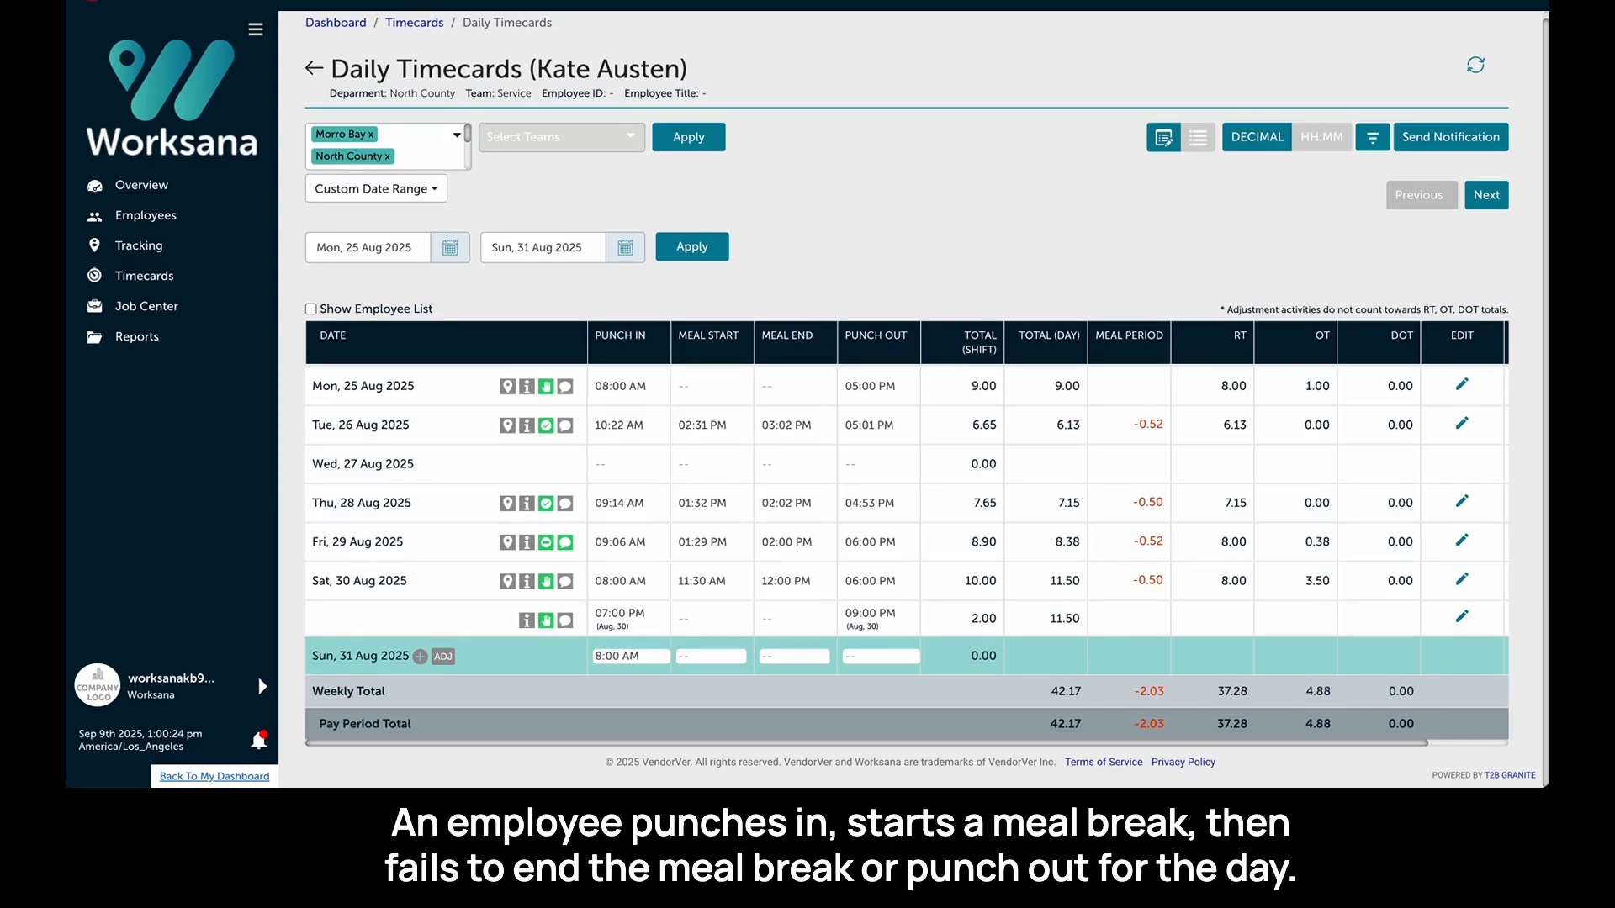
{"action": "type", "text": "11:00 AM"}
{"action": "key", "text": "Tab"}
{"action": "type", "text": "8:00 PM"}
{"action": "key", "text": "Tab"}
{"action": "type", "text": "8:00 PM"}
{"action": "key", "text": "Return"}
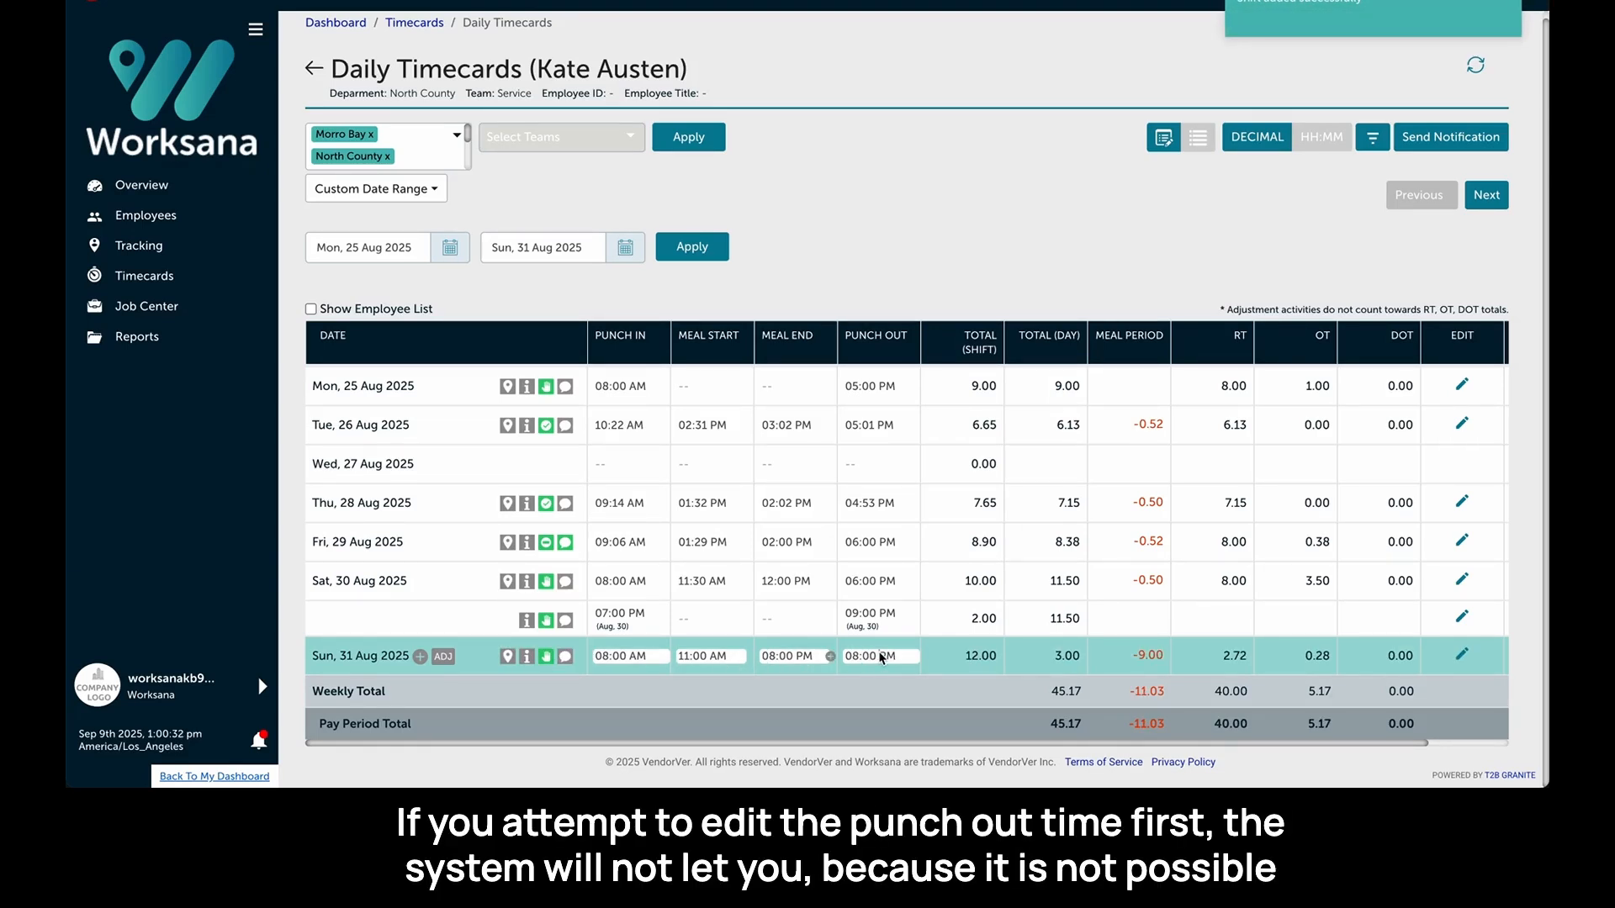
- Try editing Sunday's punch out first, then set Sunday's meal end to 12:00 PM
{"action": "left_click_drag", "start_coordinate": [845, 657], "coordinate": [881, 658]}
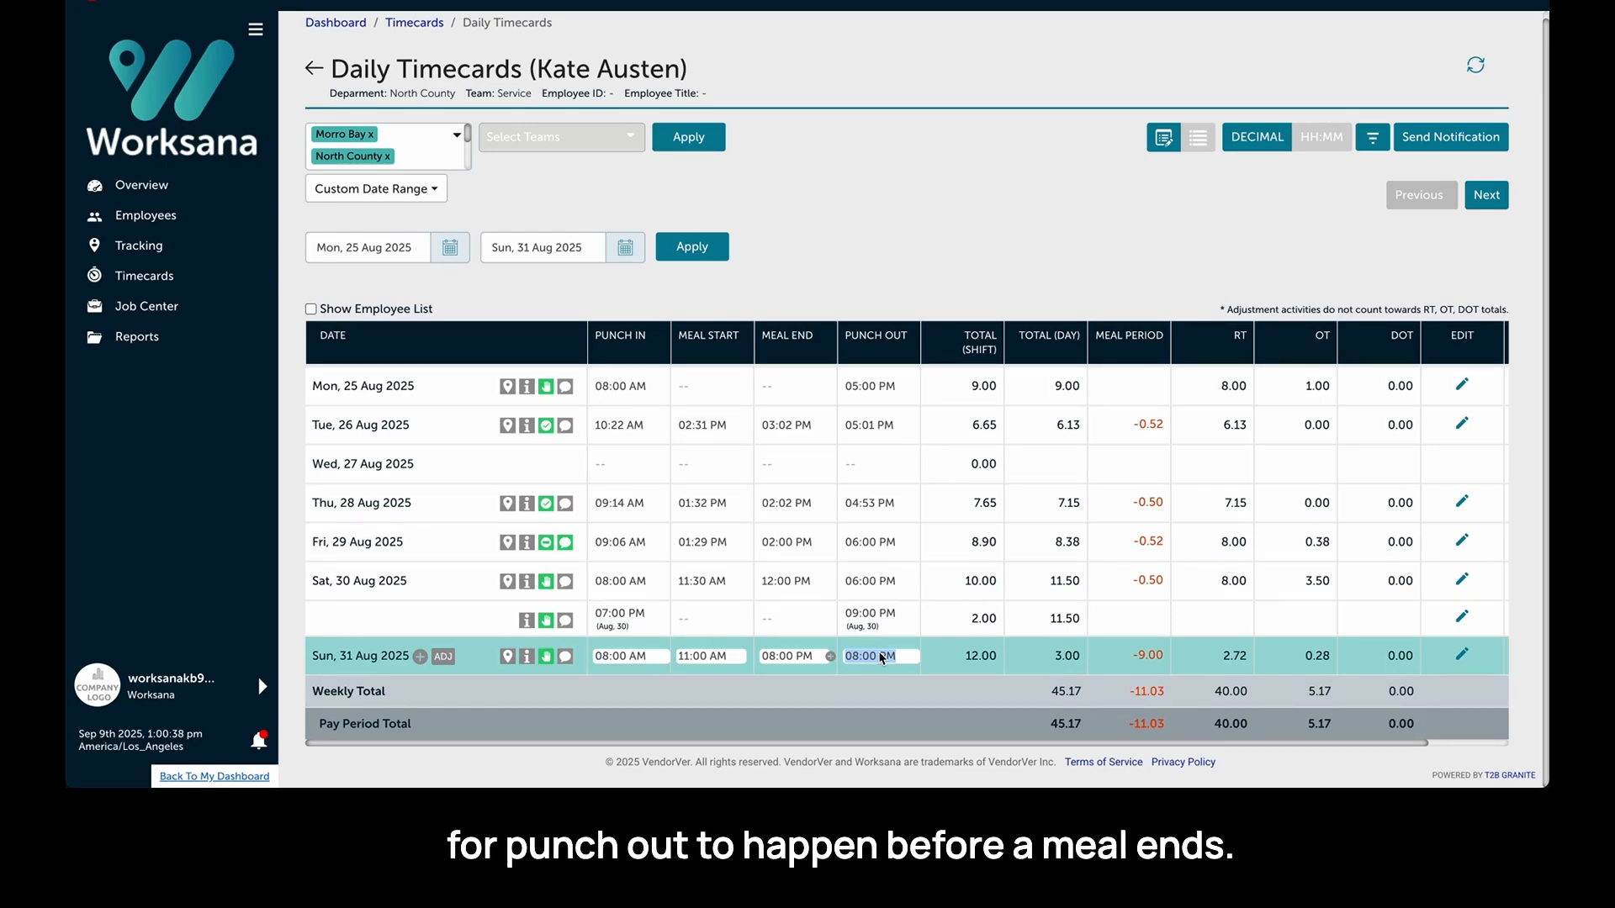
{"action": "type", "text": "8:00"}
{"action": "double_click", "coordinate": [790, 657]}
{"action": "type", "text": "12:00"}
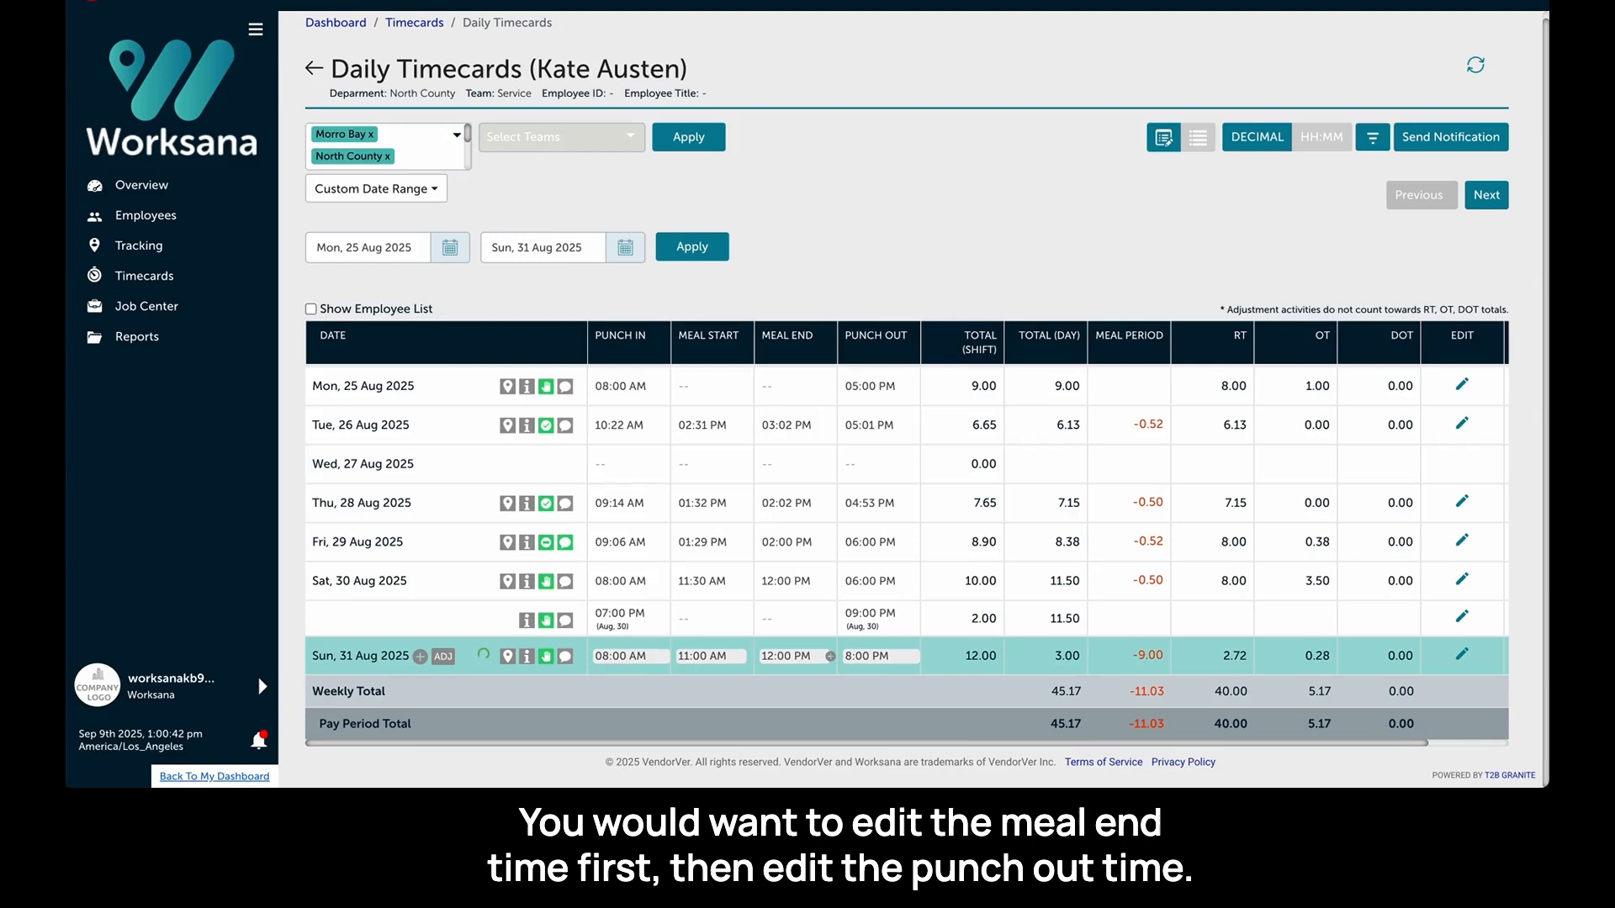
- Set Sunday 31 Aug's punch out time to 5p (05:00 PM)
{"action": "triple_click", "coordinate": [892, 658]}
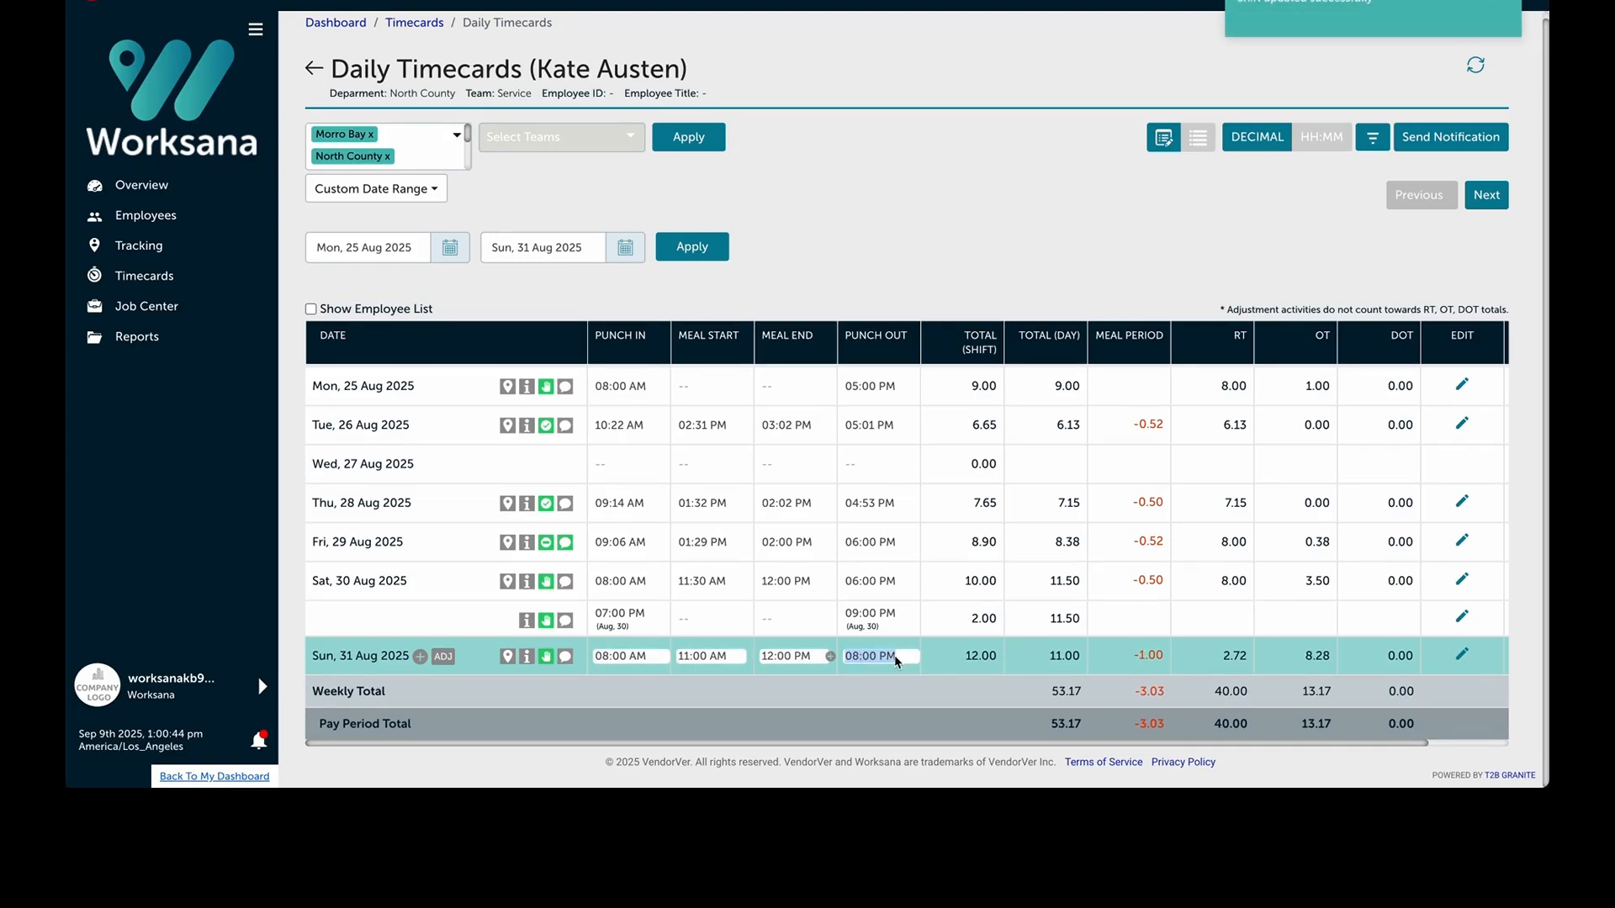
{"action": "type", "text": "5p"}
{"action": "key", "text": "Return"}
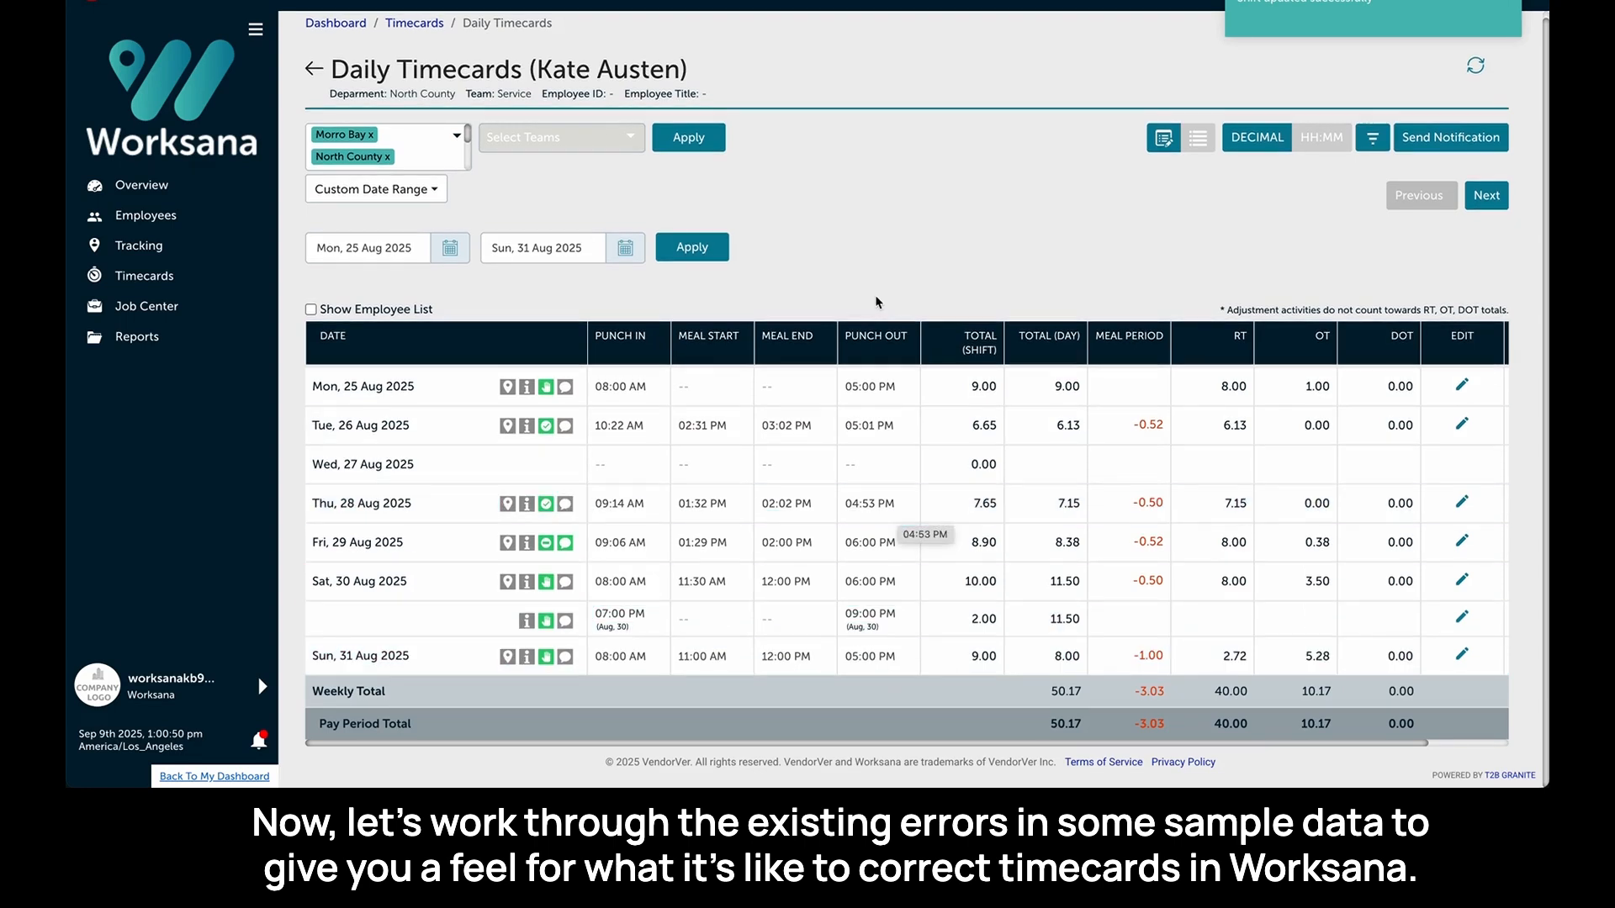
- Return to the timecards list, filter to show deviations only, and open the first flagged employee's daily timecards
{"action": "scroll", "coordinate": [838, 208], "scroll_direction": "up", "scroll_amount": 1}
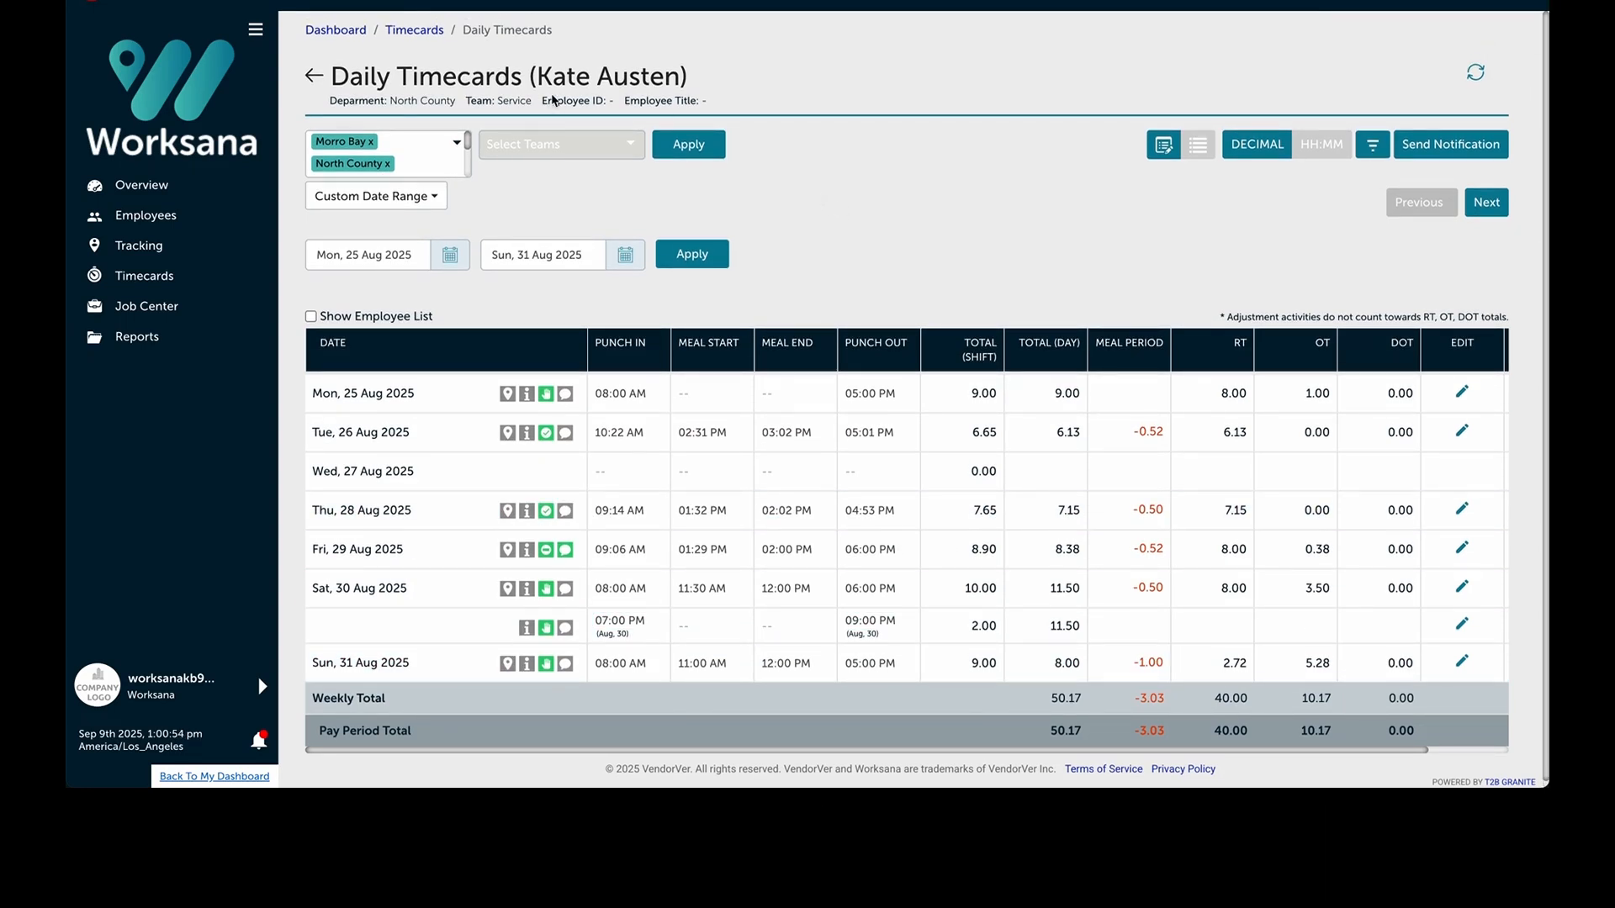
{"action": "left_click", "coordinate": [314, 76]}
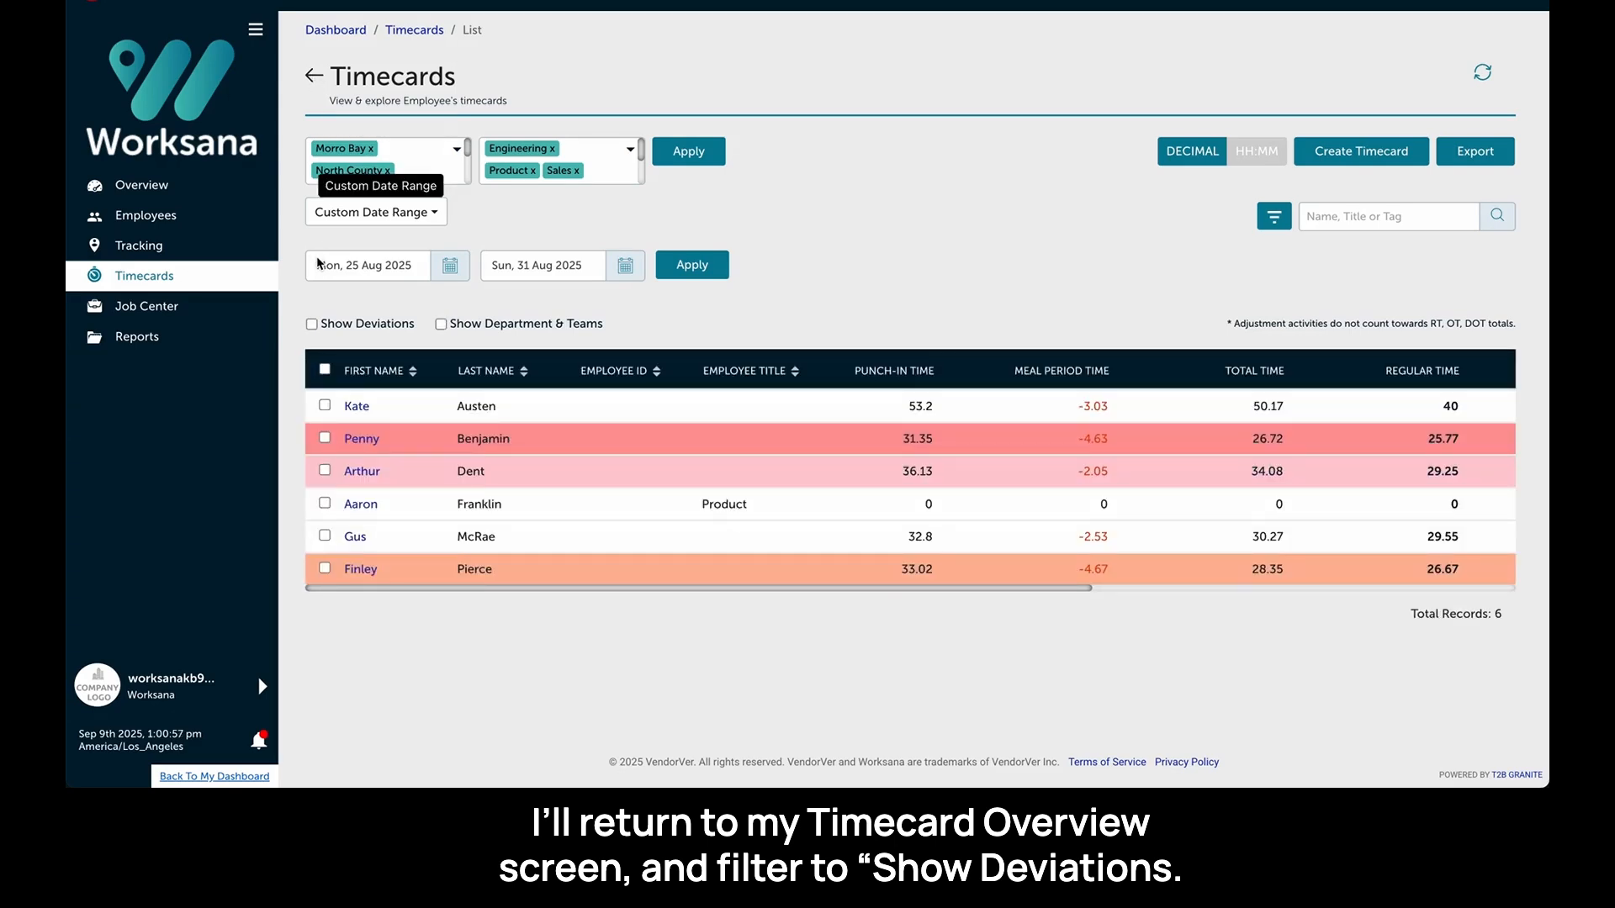
{"action": "left_click", "coordinate": [311, 326]}
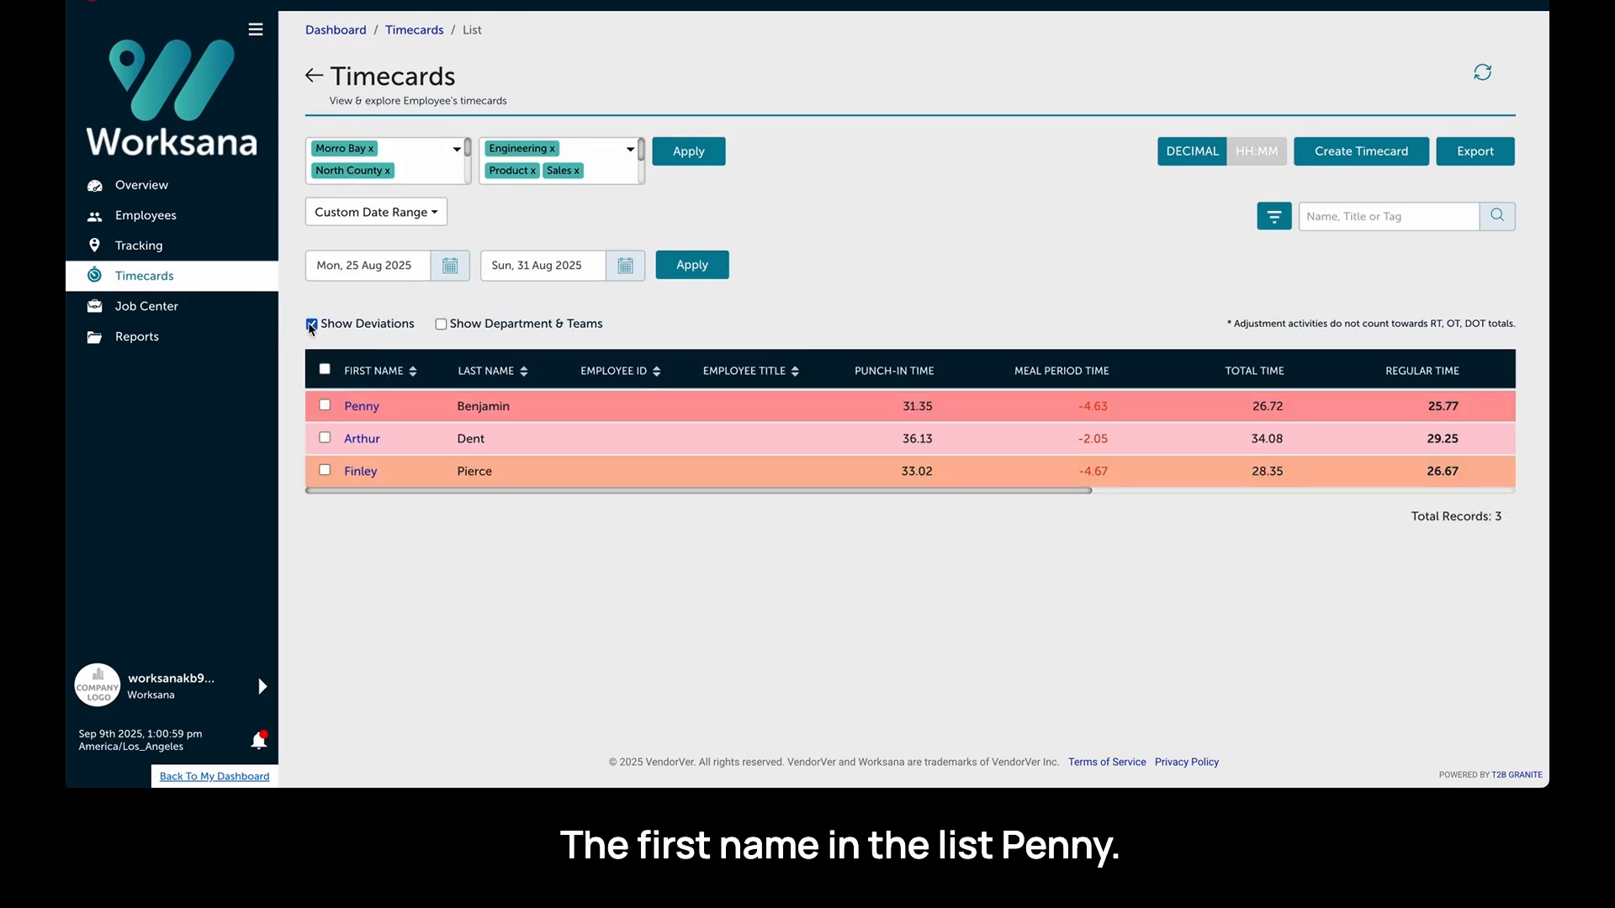
{"action": "left_click", "coordinate": [362, 407]}
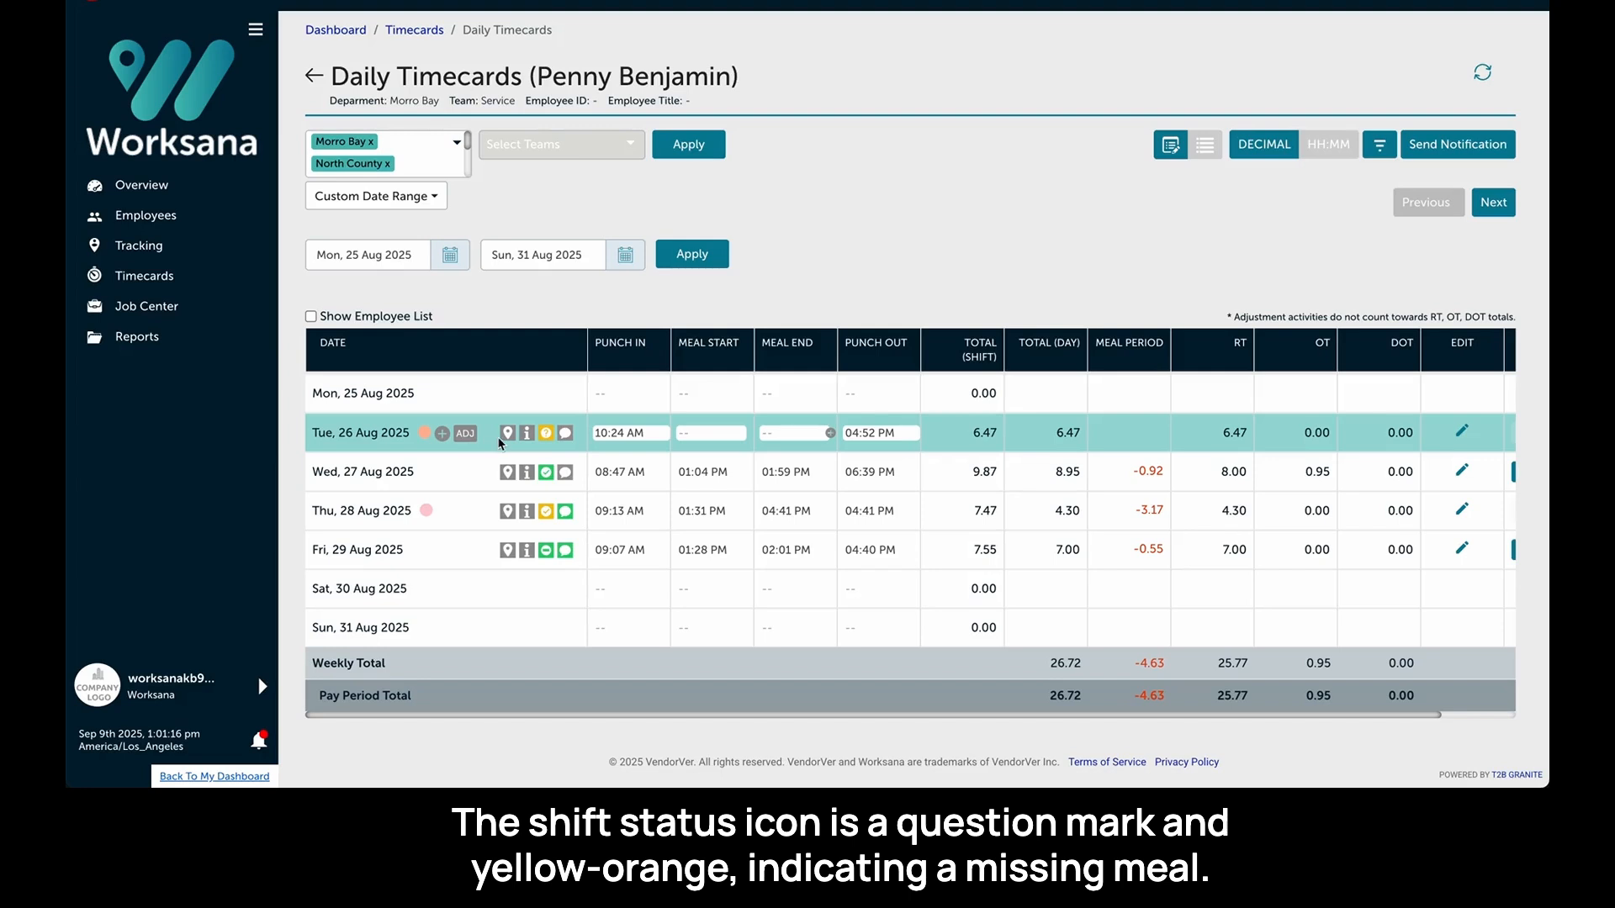
- Add a meal to Tuesday 26 Aug's shift from 1:00 PM to 1:30 PM
{"action": "mouse_move", "coordinate": [545, 436]}
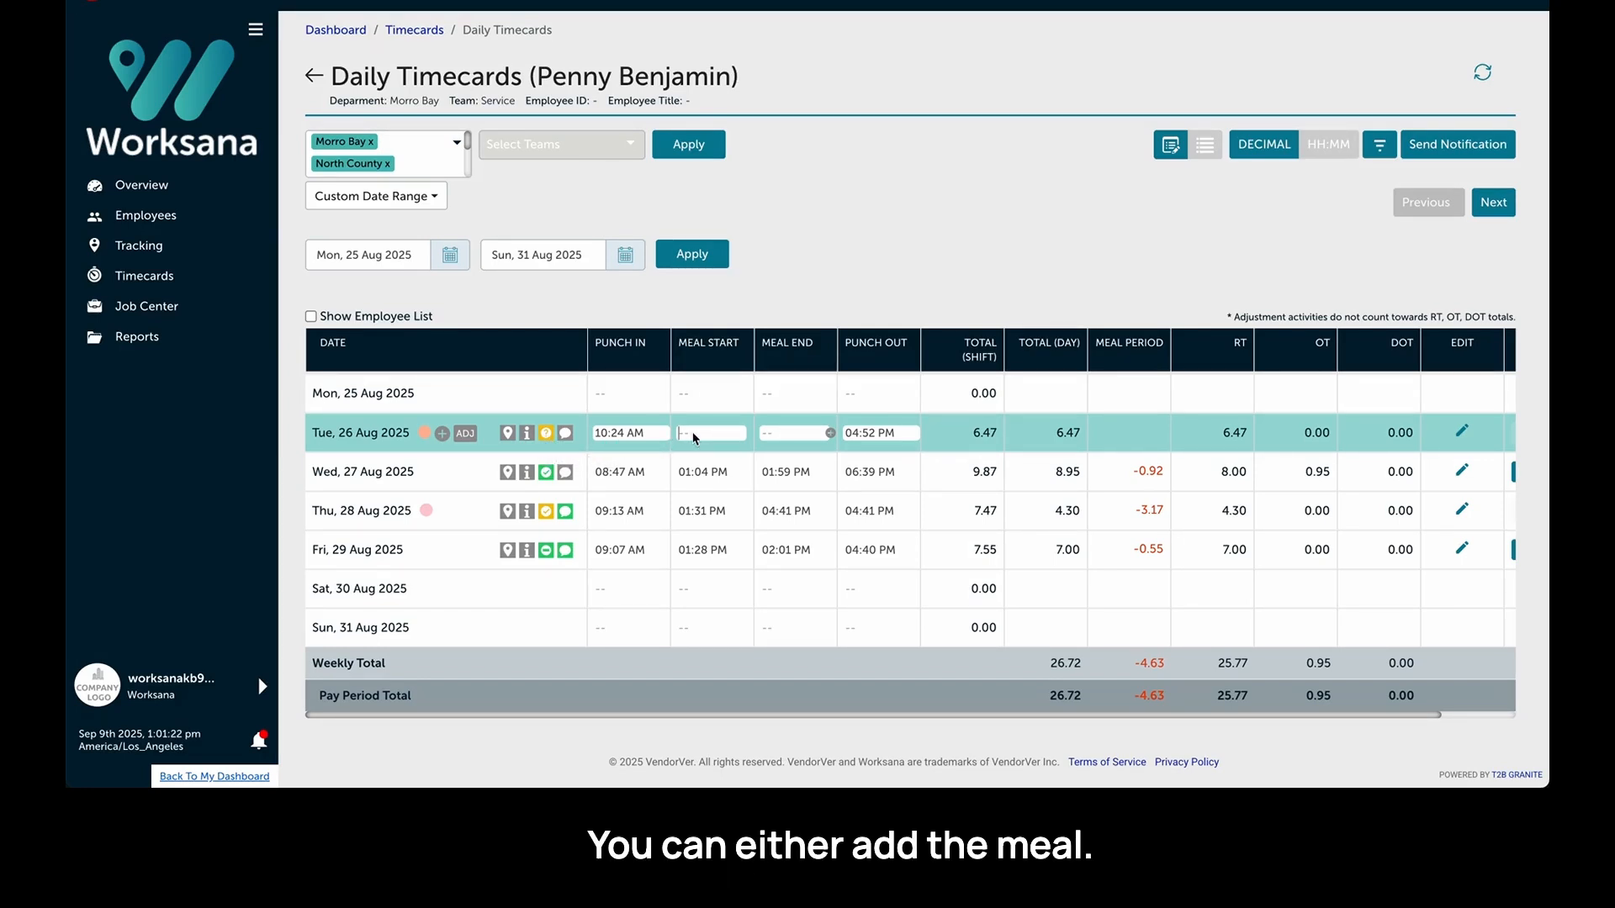
{"action": "type", "text": "13"}
{"action": "key", "text": "Tab"}
{"action": "type", "text": "13"}
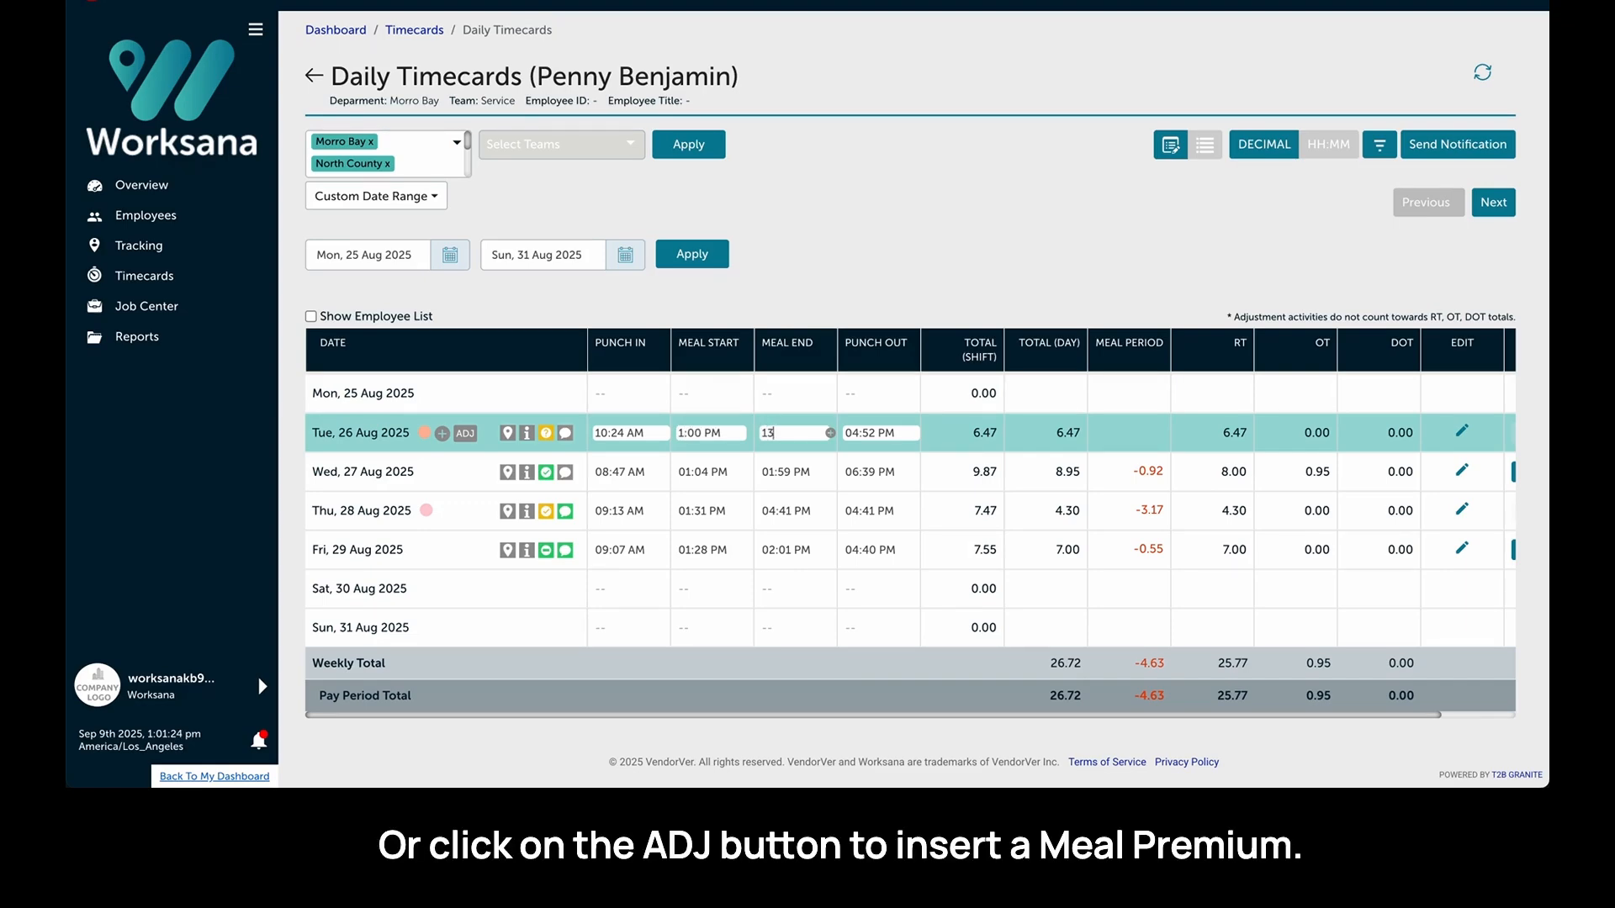
{"action": "key", "text": "Return"}
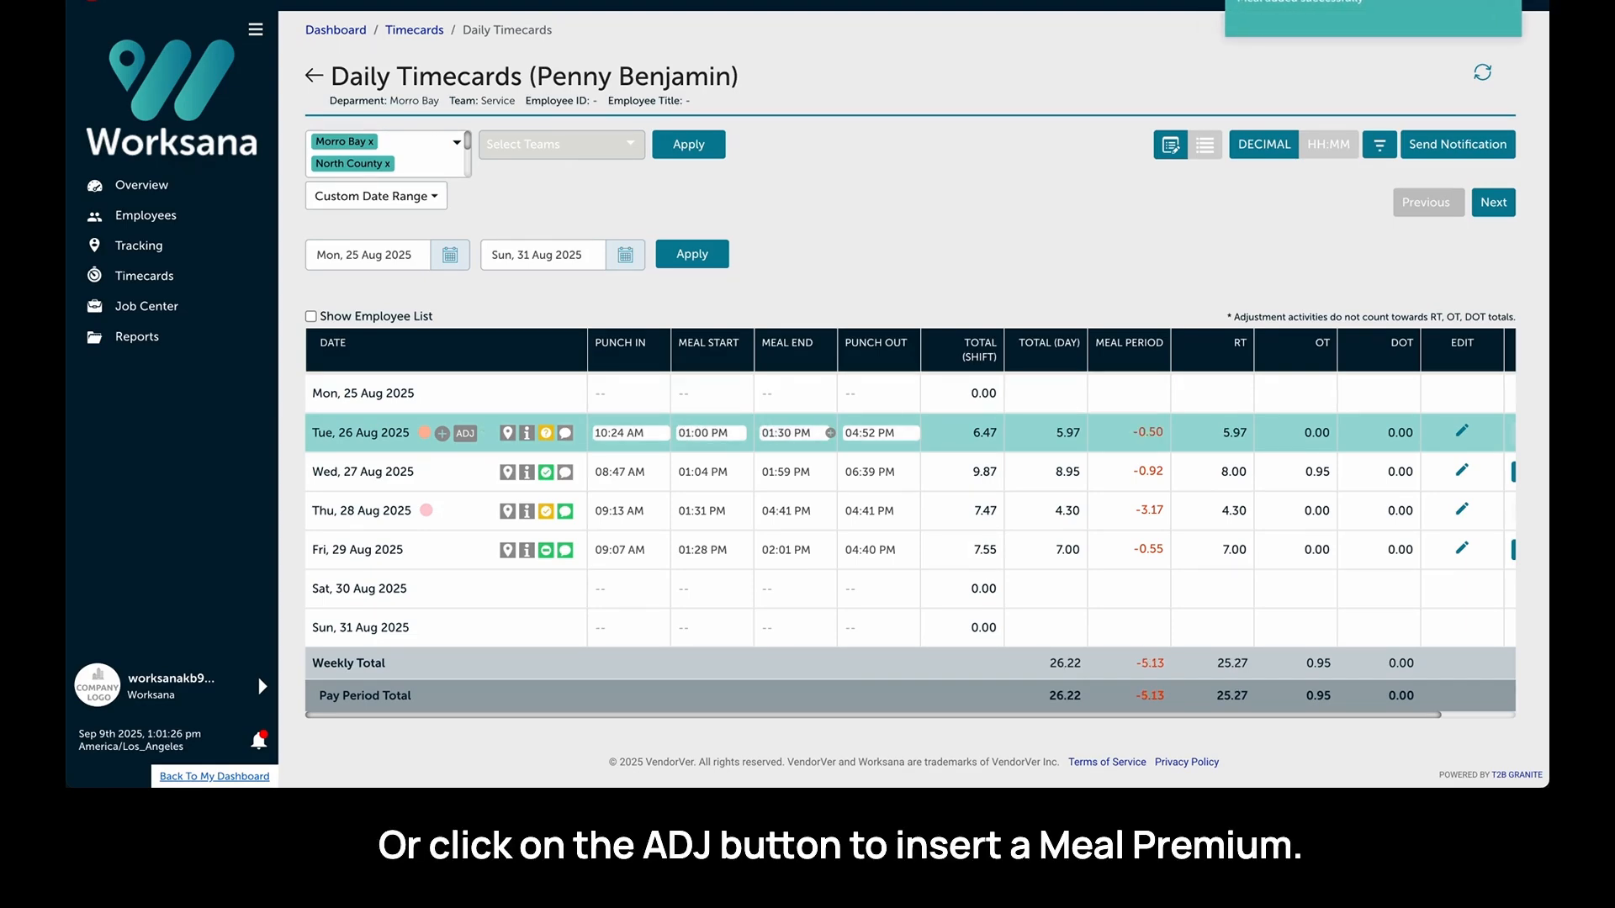
- Add a 1-hour regular Meal Premium adjustment to Tuesday 26 Aug and submit it
{"action": "left_click", "coordinate": [467, 434]}
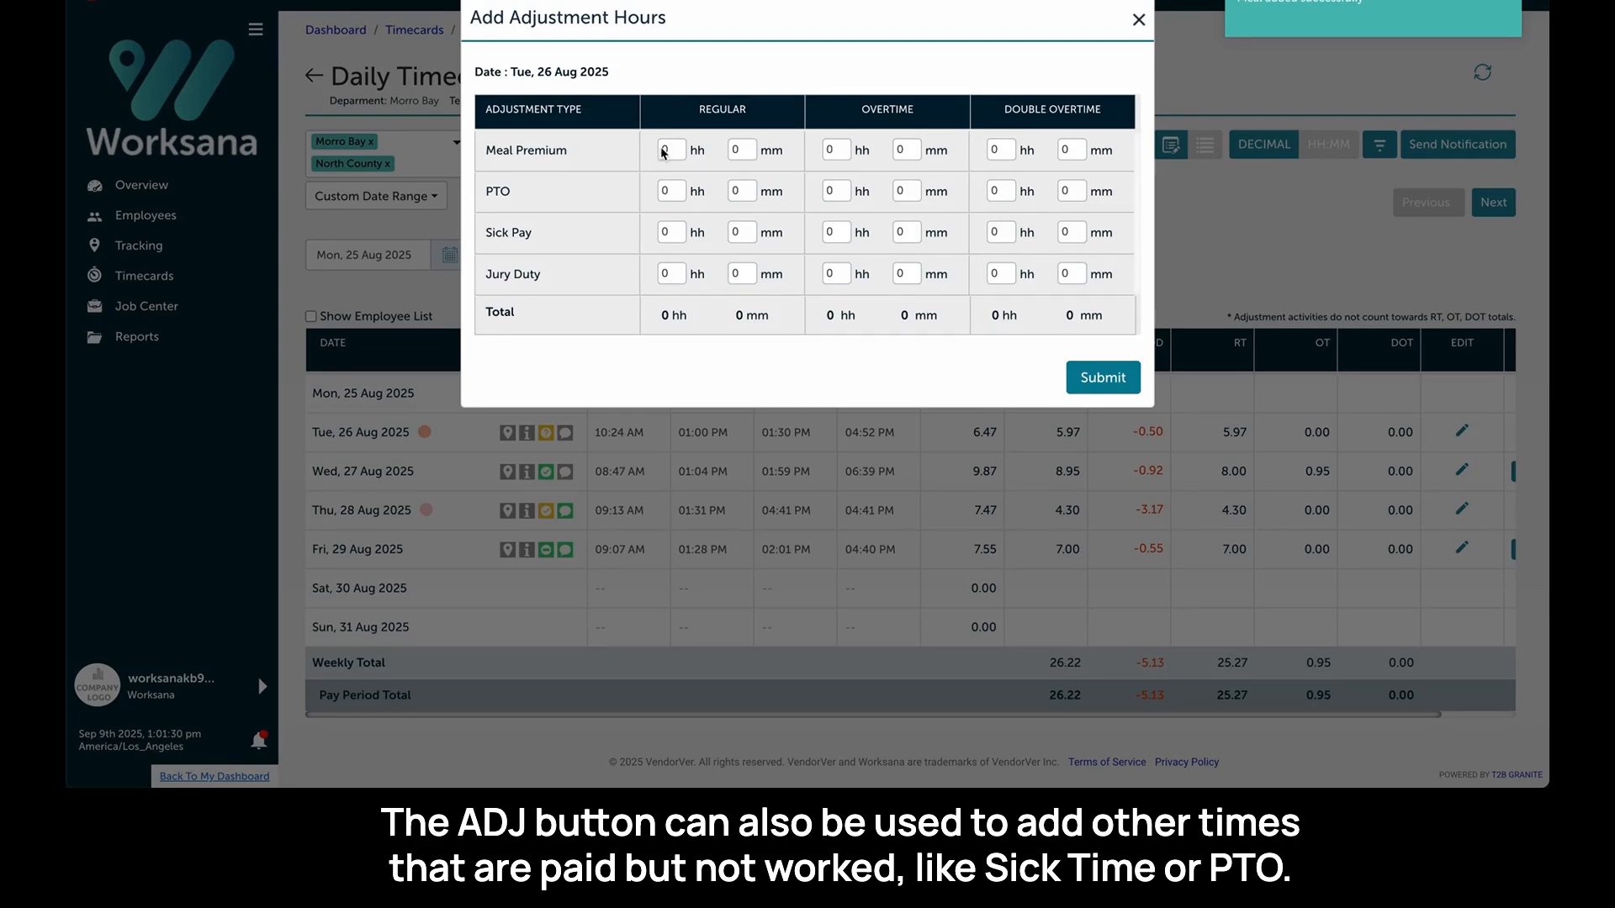
{"action": "left_click", "coordinate": [677, 151]}
{"action": "type", "text": "1"}
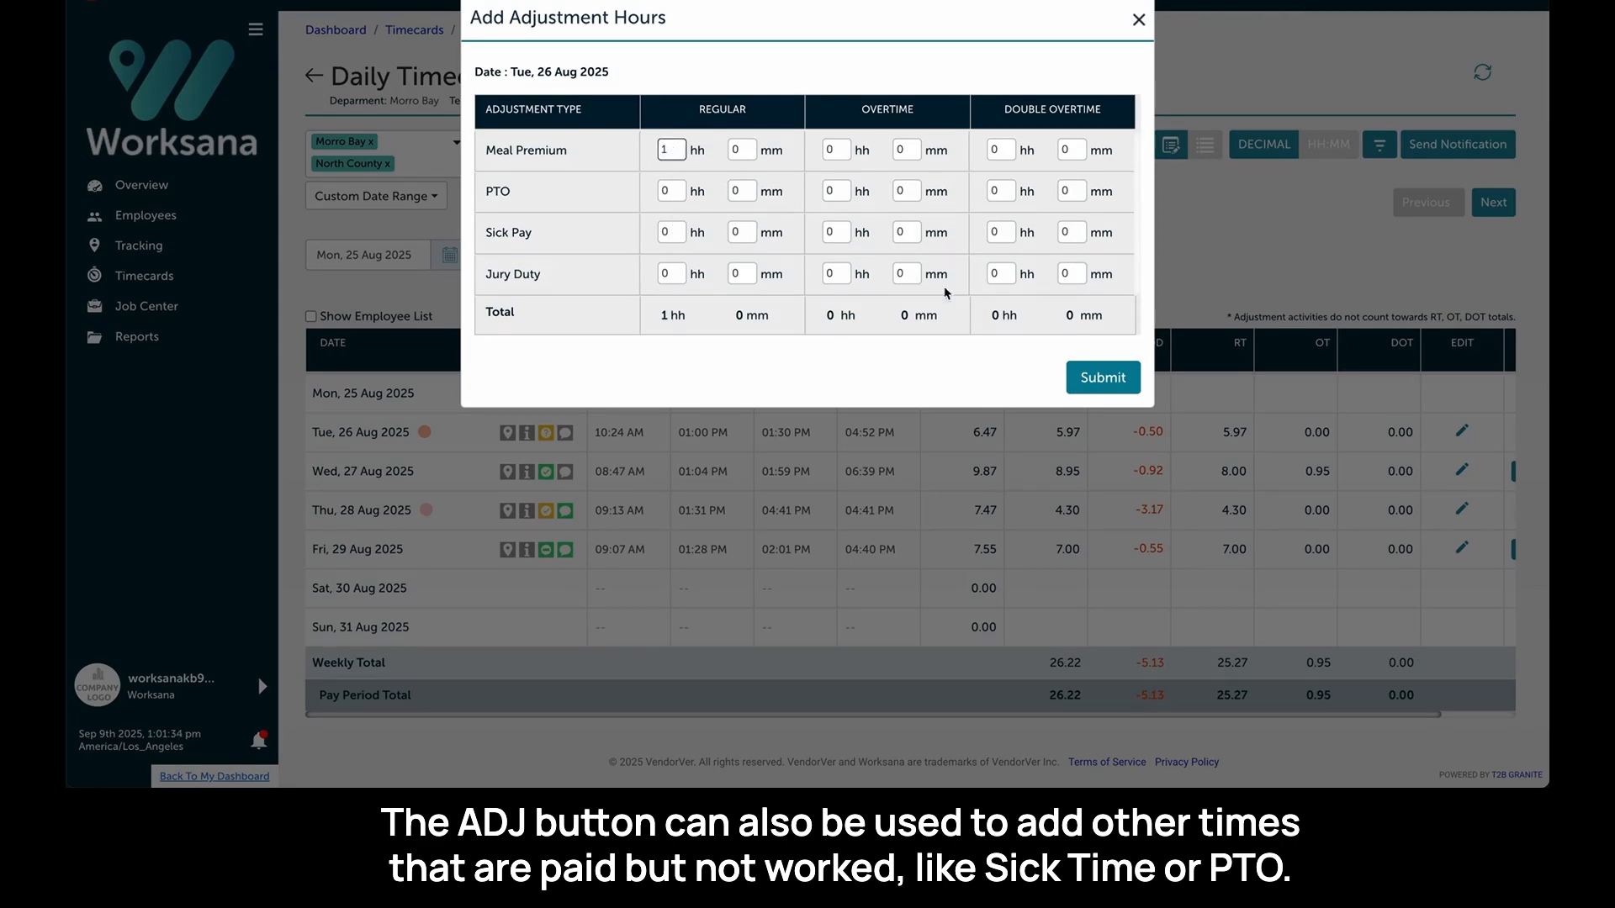
{"action": "left_click", "coordinate": [1106, 380]}
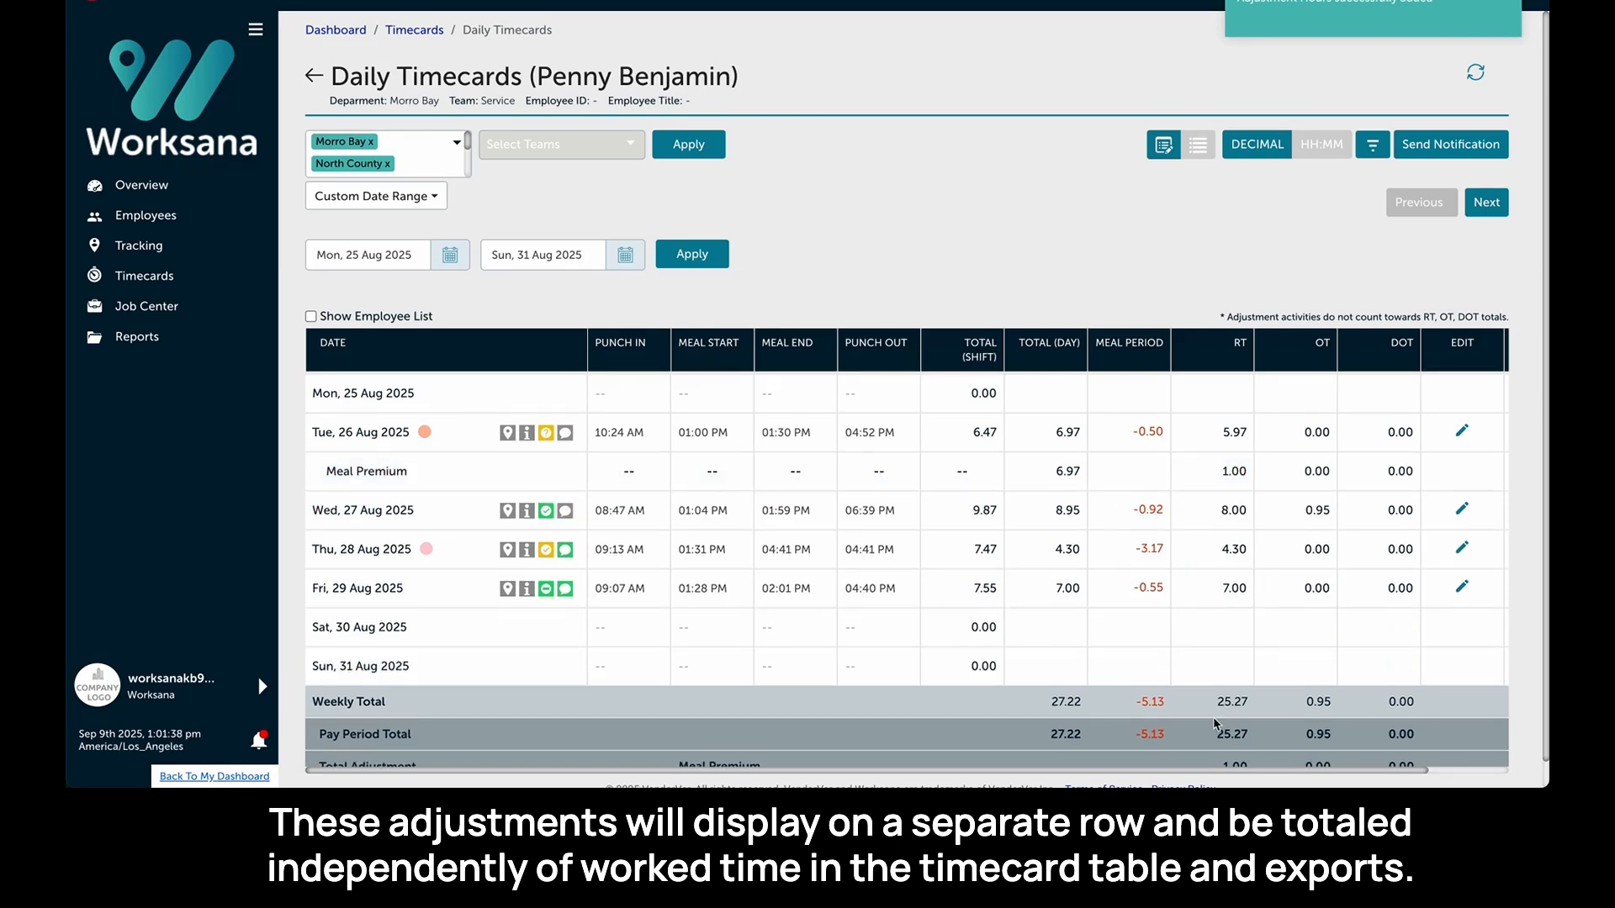
- Remove Tuesday 26 Aug's Meal Premium adjustment by setting its regular hours to 0 and submitting
{"action": "scroll", "coordinate": [1214, 725], "scroll_direction": "down", "scroll_amount": 1}
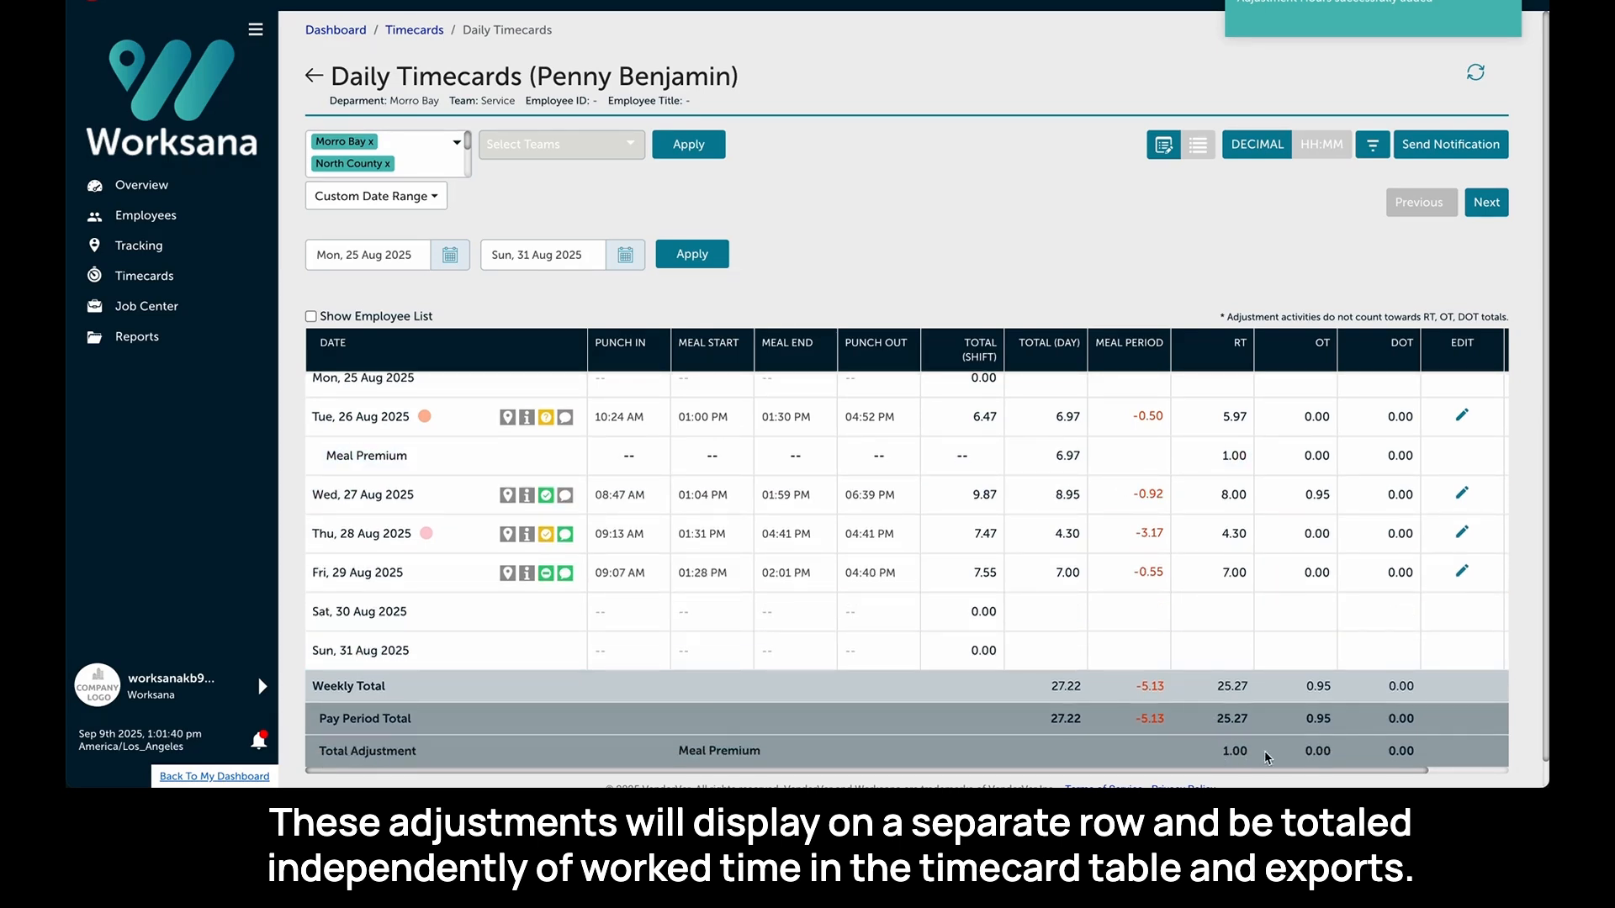
{"action": "scroll", "coordinate": [1109, 424], "scroll_direction": "up", "scroll_amount": 1}
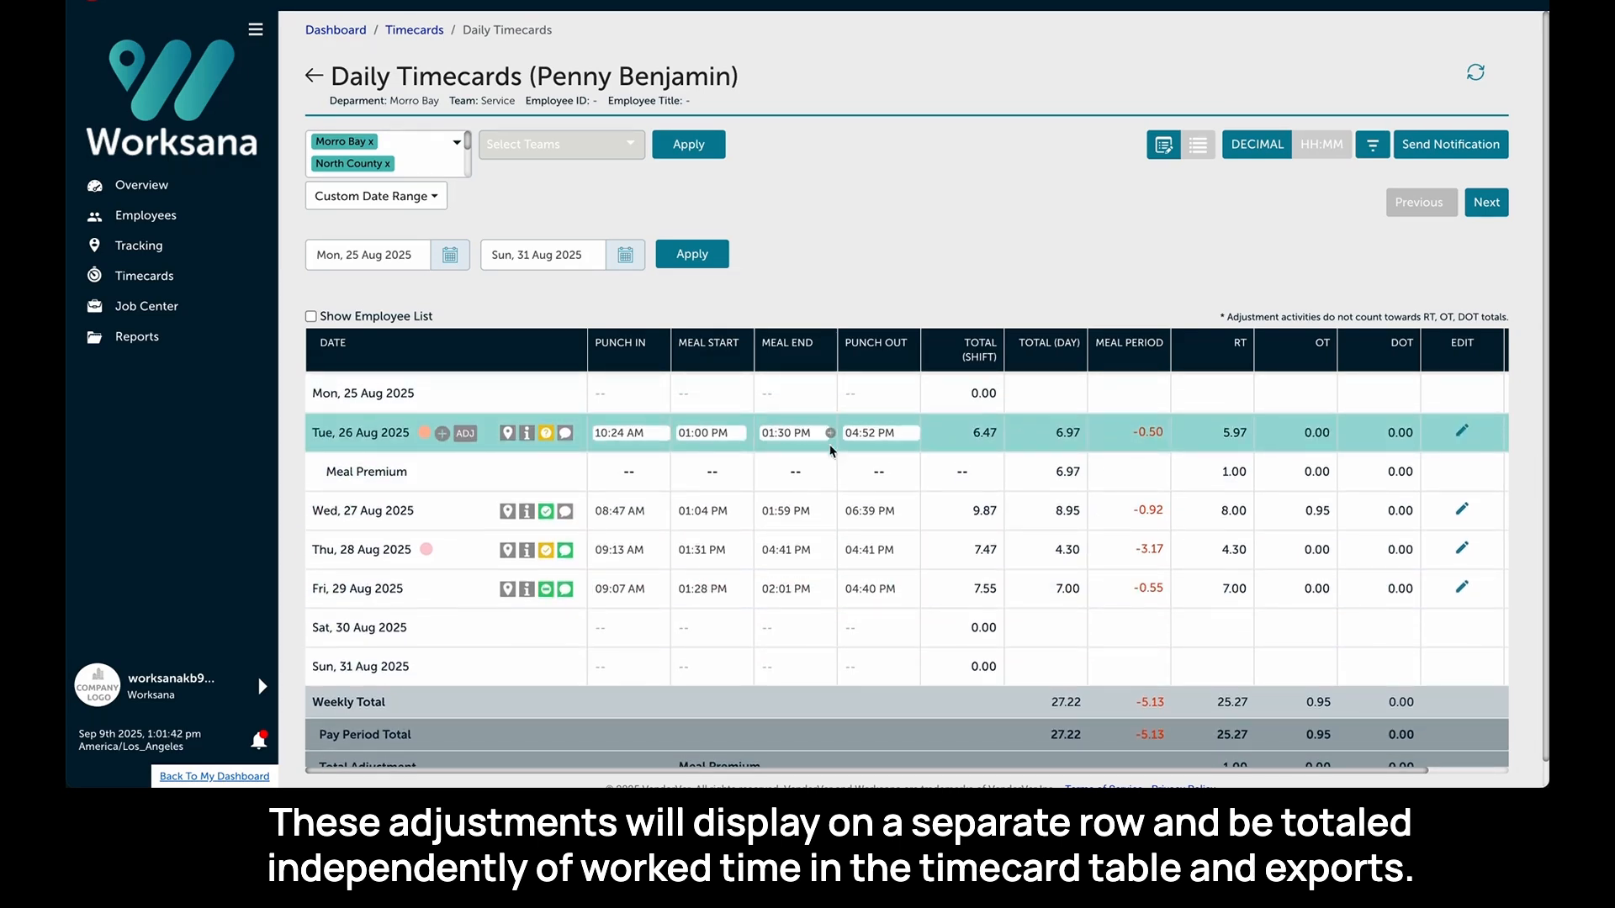
{"action": "left_click", "coordinate": [471, 433]}
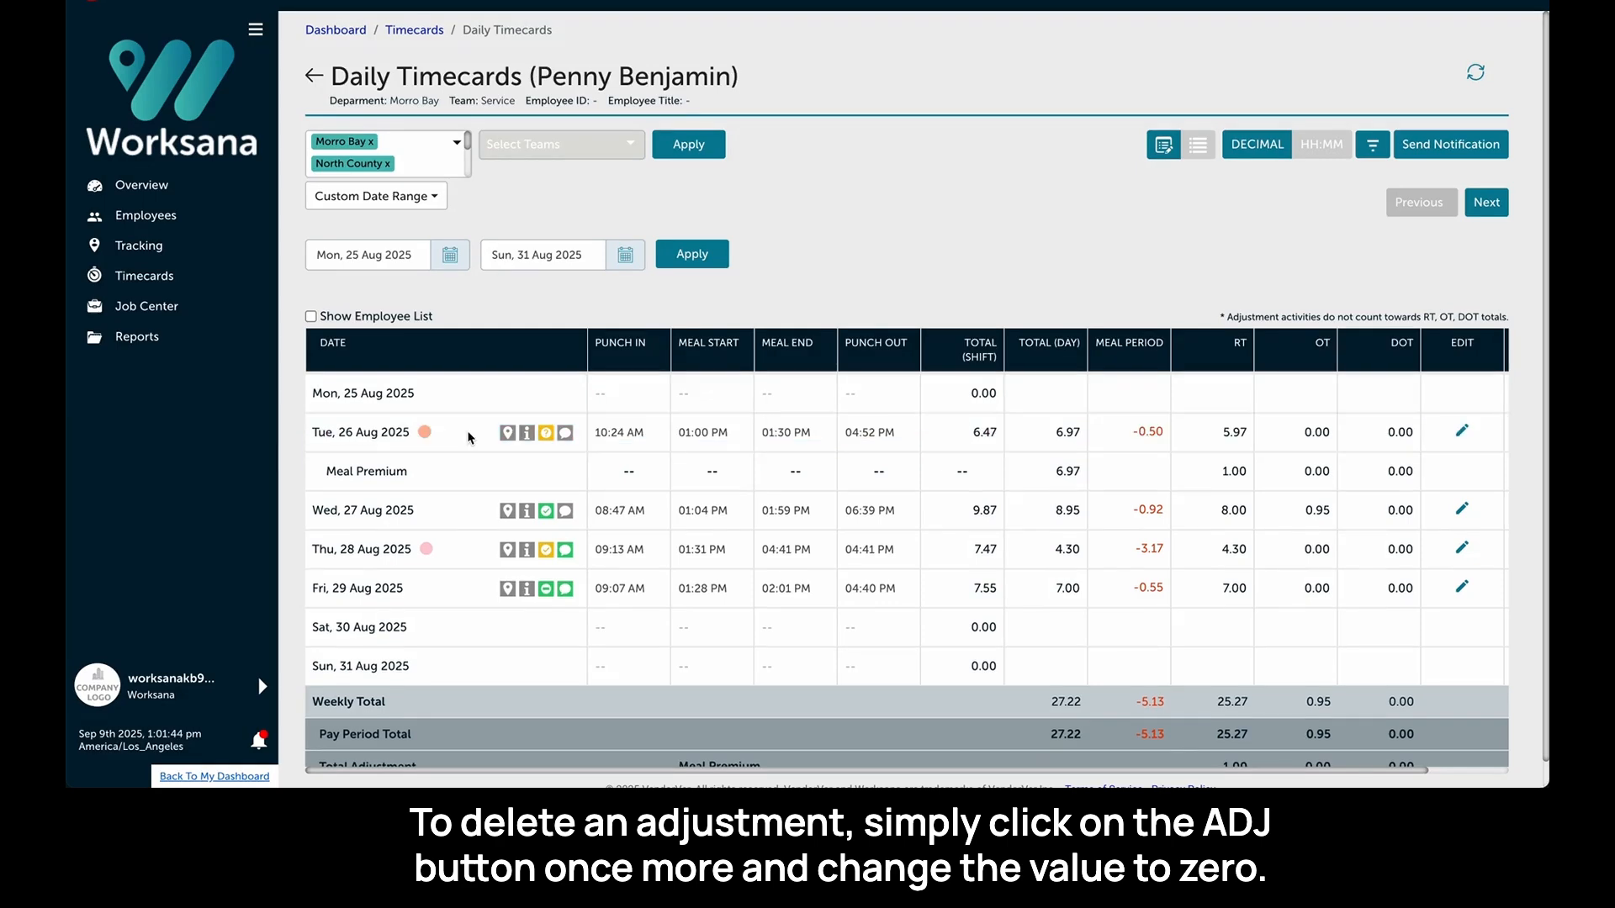
{"action": "double_click", "coordinate": [671, 150]}
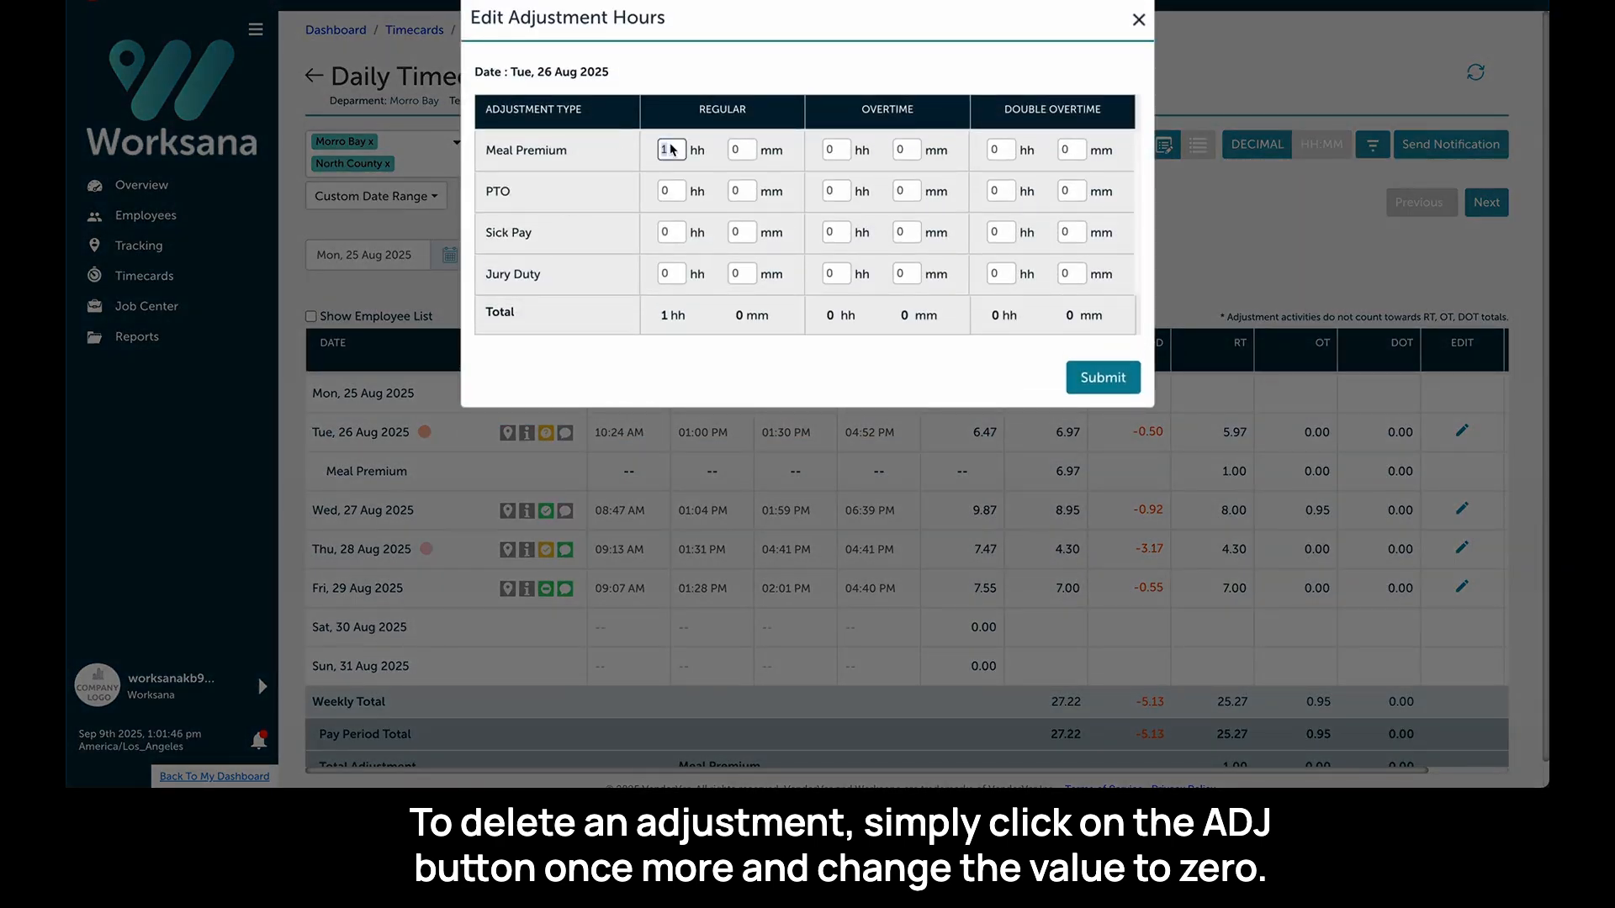
{"action": "type", "text": "0"}
{"action": "left_click", "coordinate": [1097, 379]}
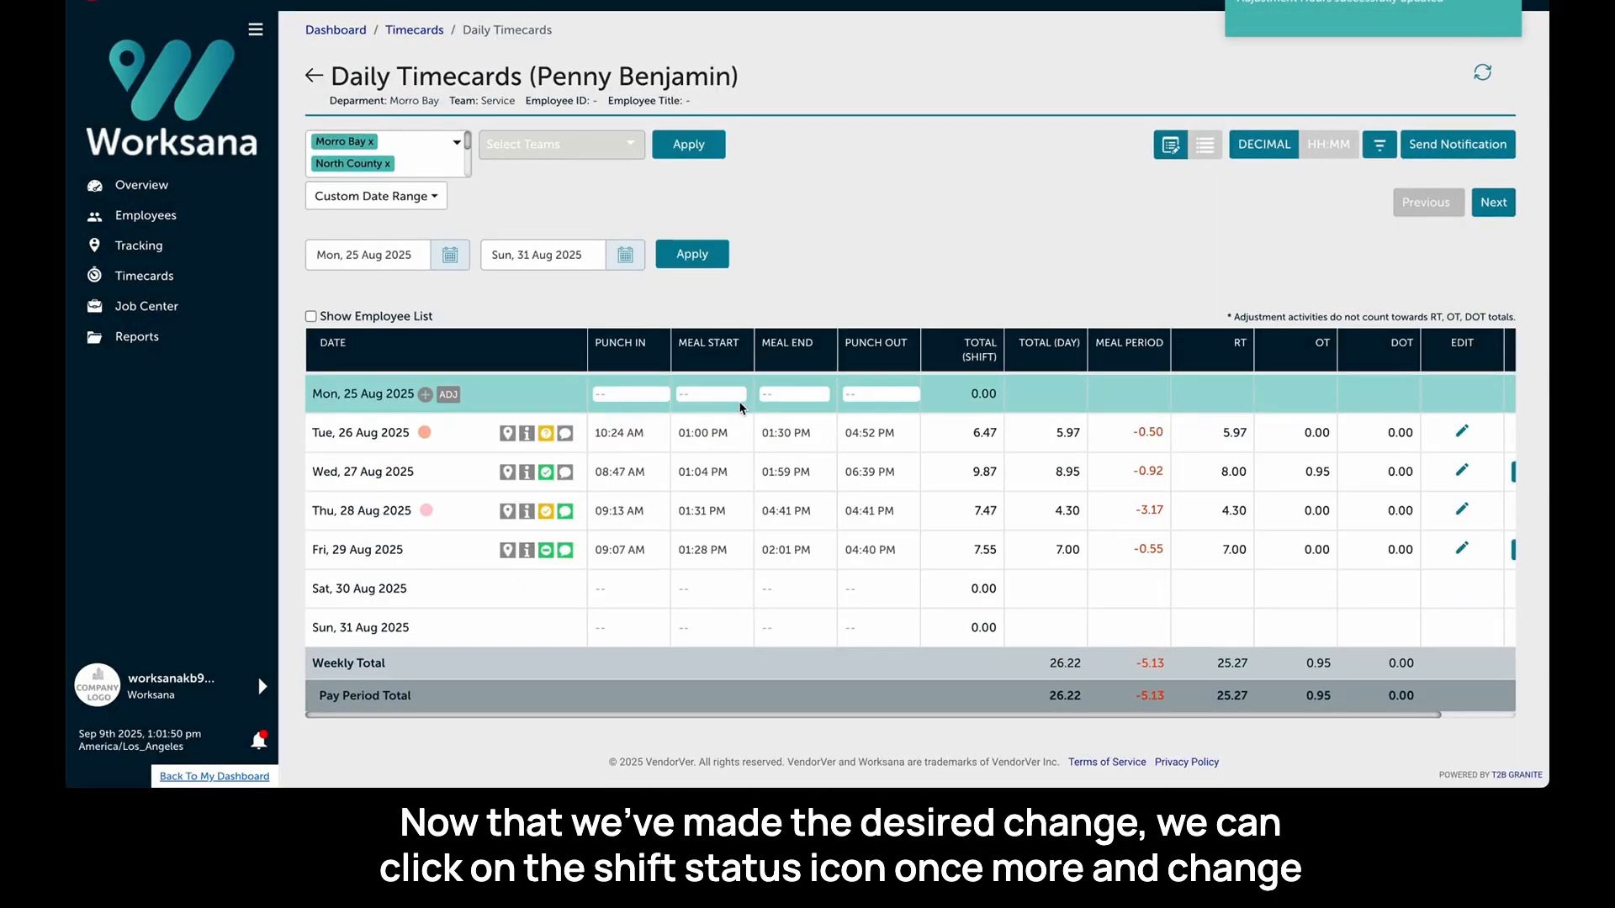
- Change Tuesday 26 Aug's Missing Meal shift status to Approved and save it
{"action": "left_click", "coordinate": [547, 435]}
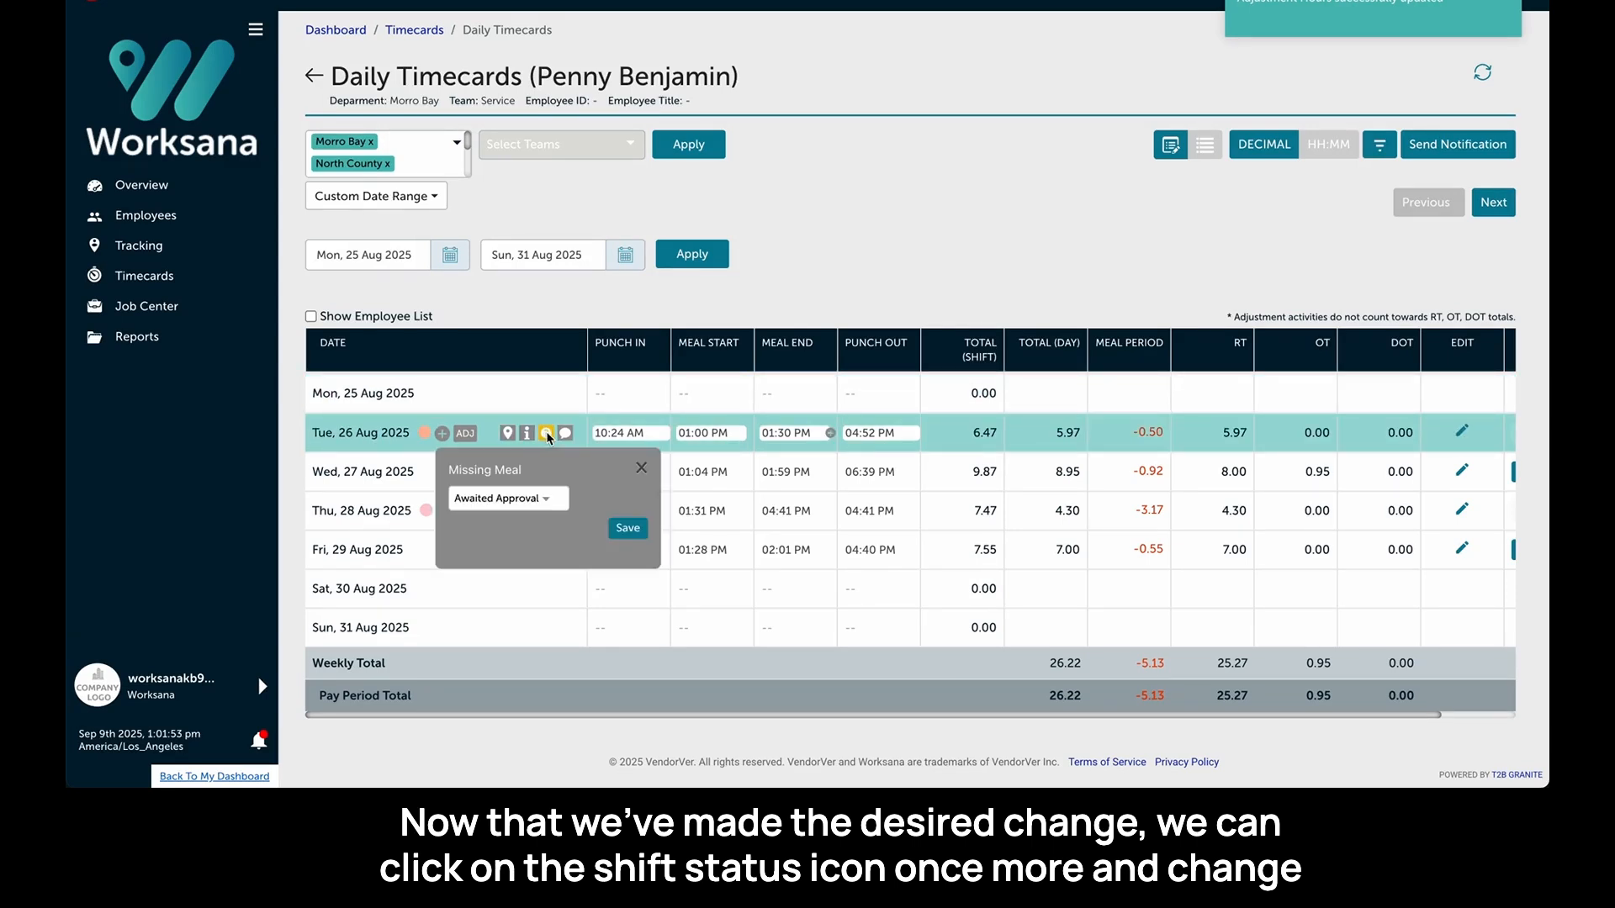
{"action": "left_click", "coordinate": [539, 499]}
{"action": "left_click", "coordinate": [538, 502]}
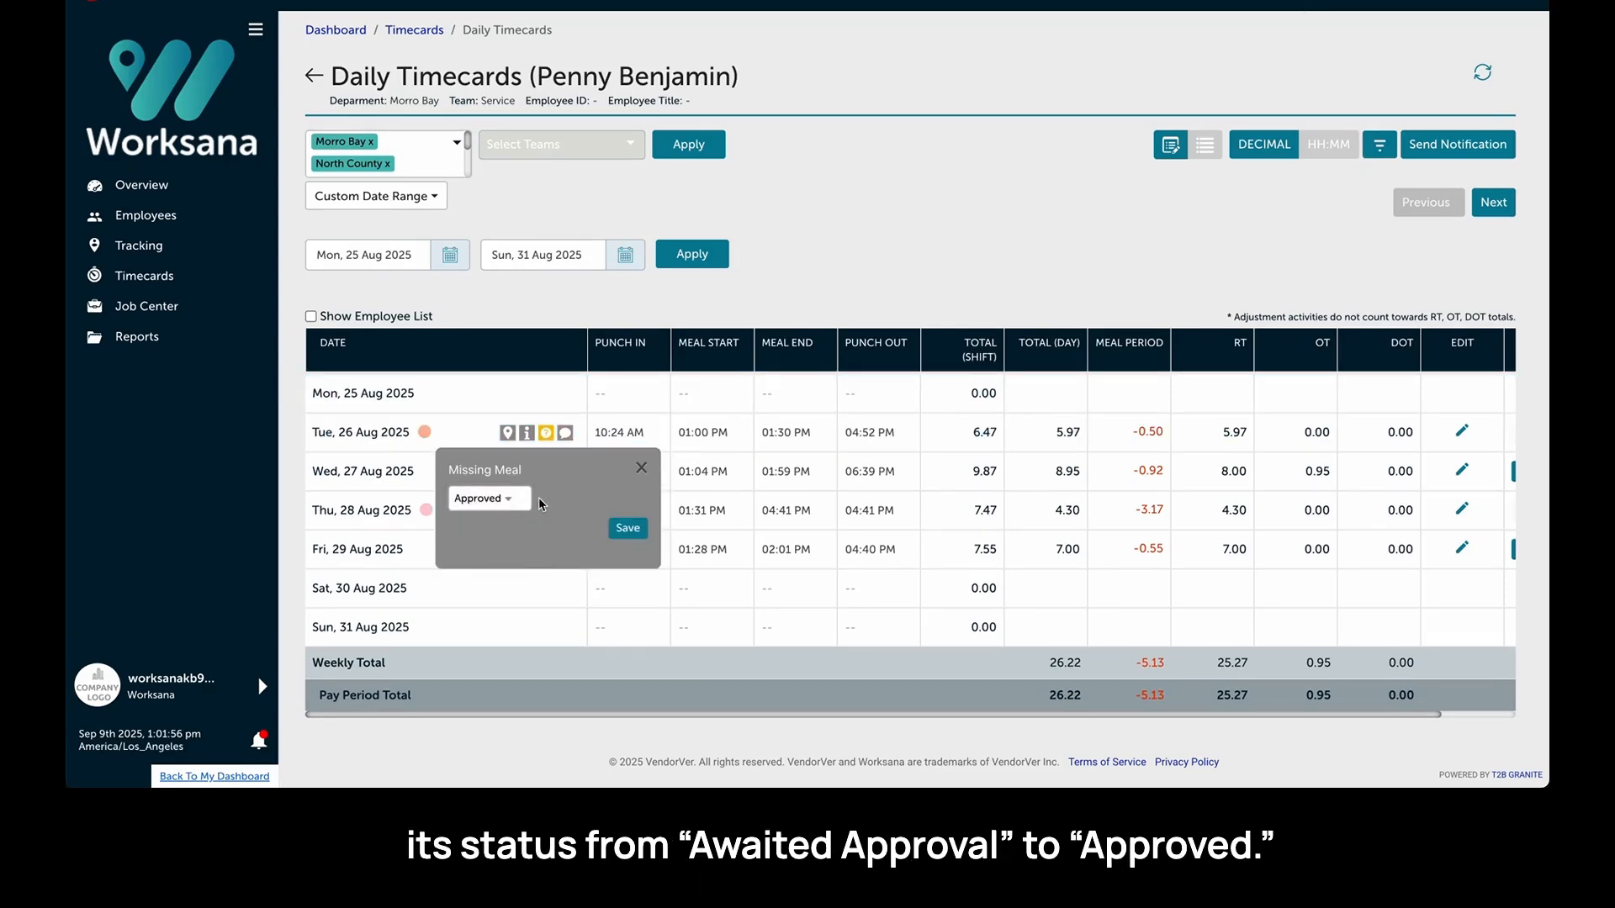
{"action": "left_click", "coordinate": [622, 528]}
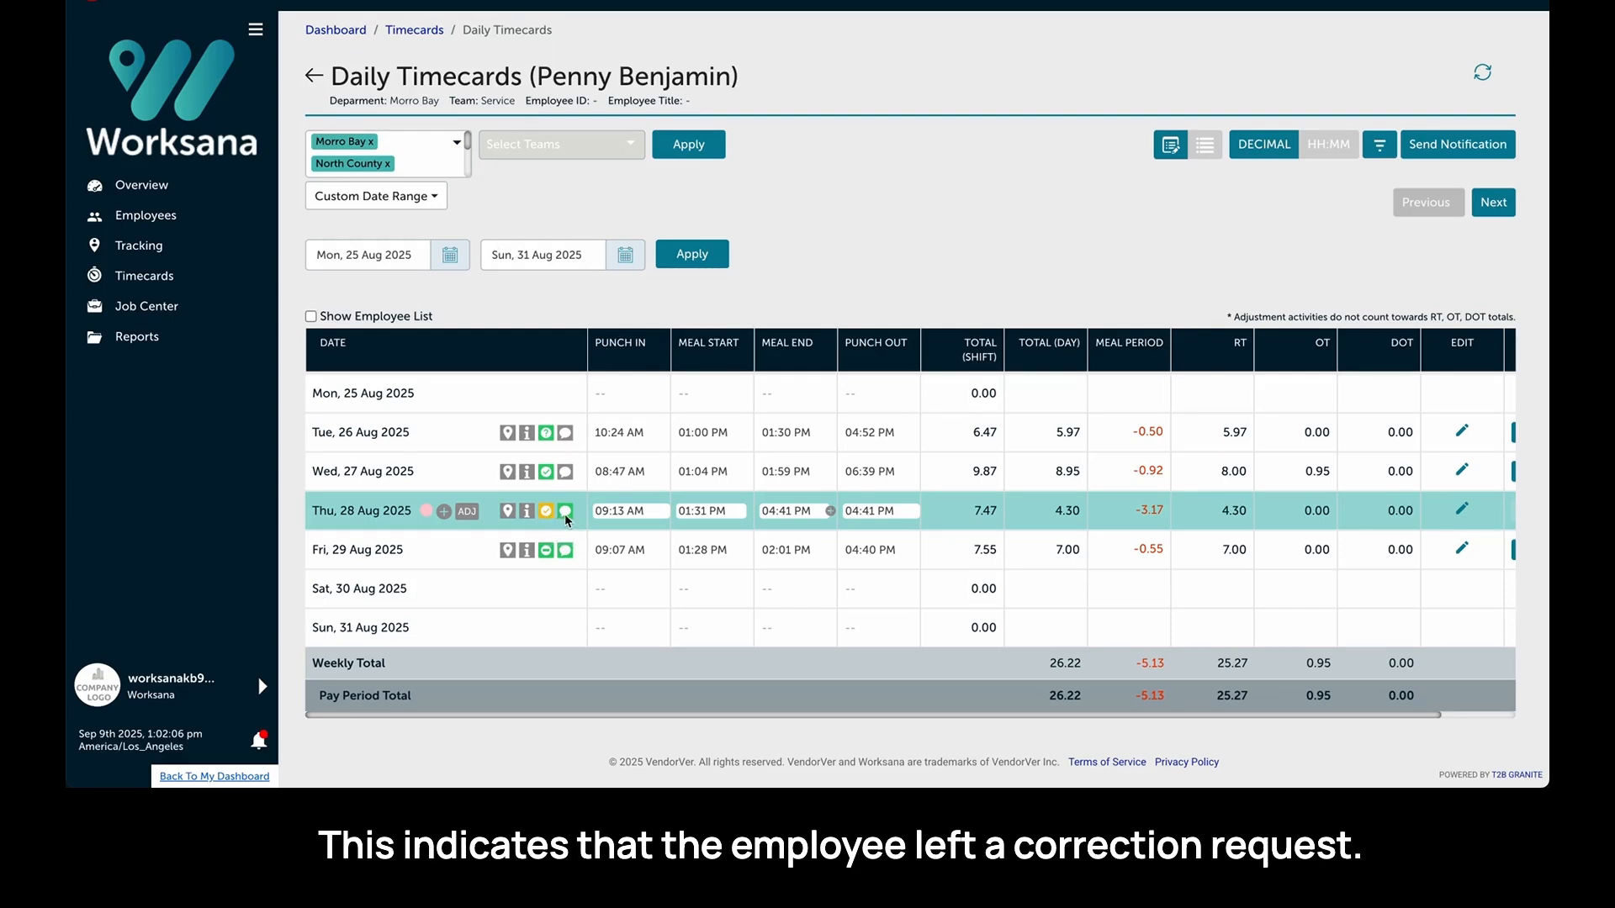
- Read Thursday 28 Aug's correction comment and set that shift's meal end time to 02:01 PM
{"action": "left_click", "coordinate": [563, 513]}
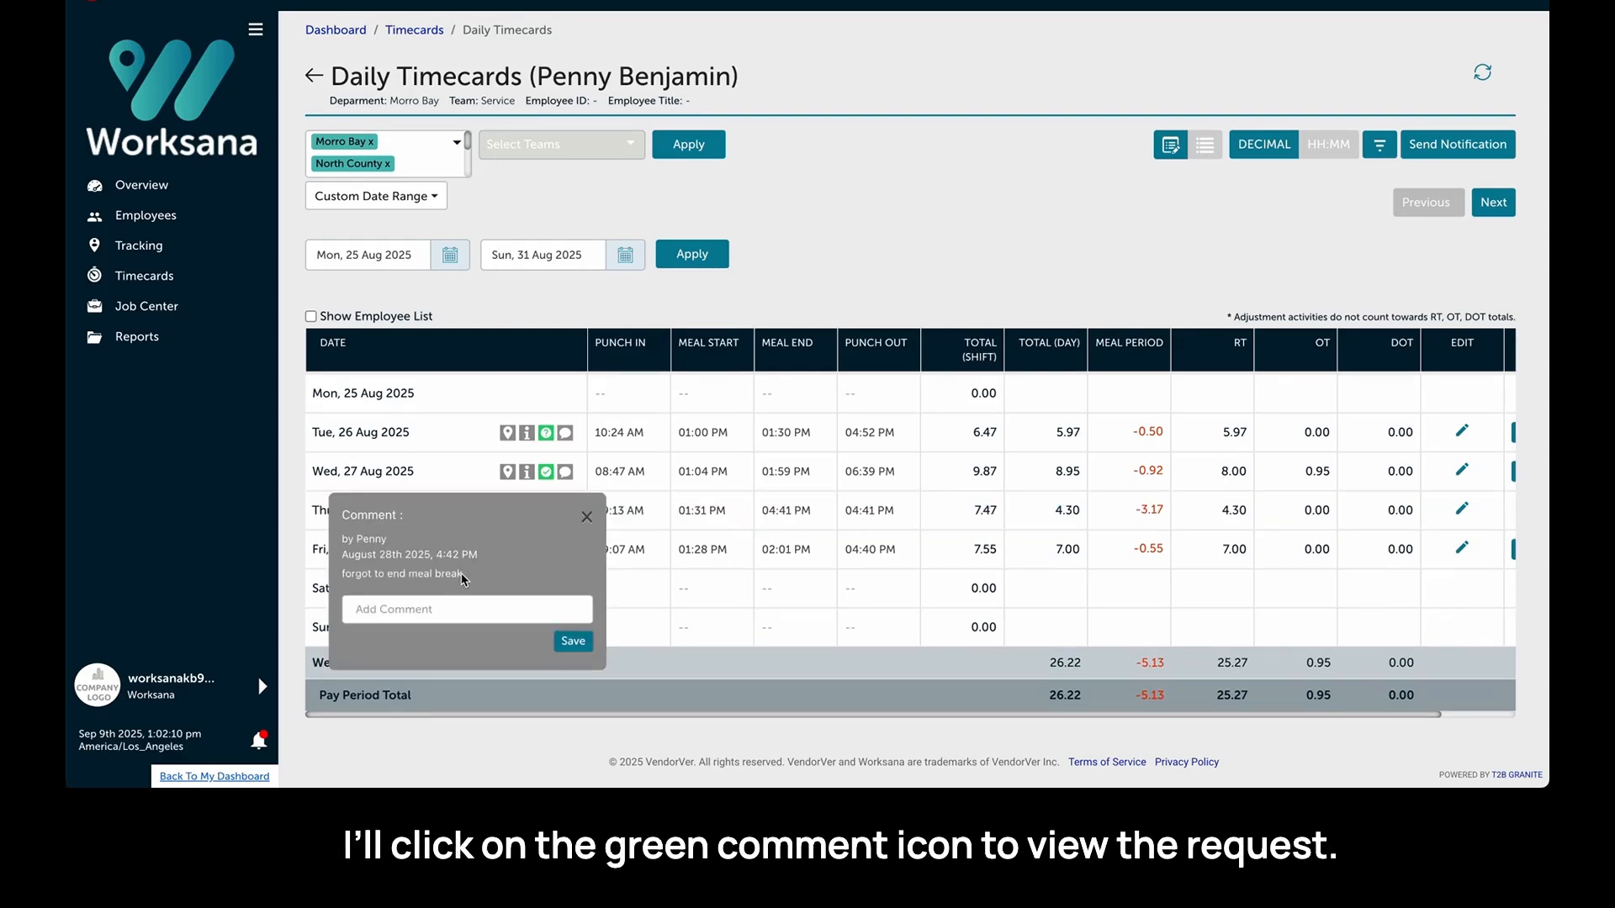
{"action": "left_click_drag", "start_coordinate": [467, 580], "coordinate": [341, 579]}
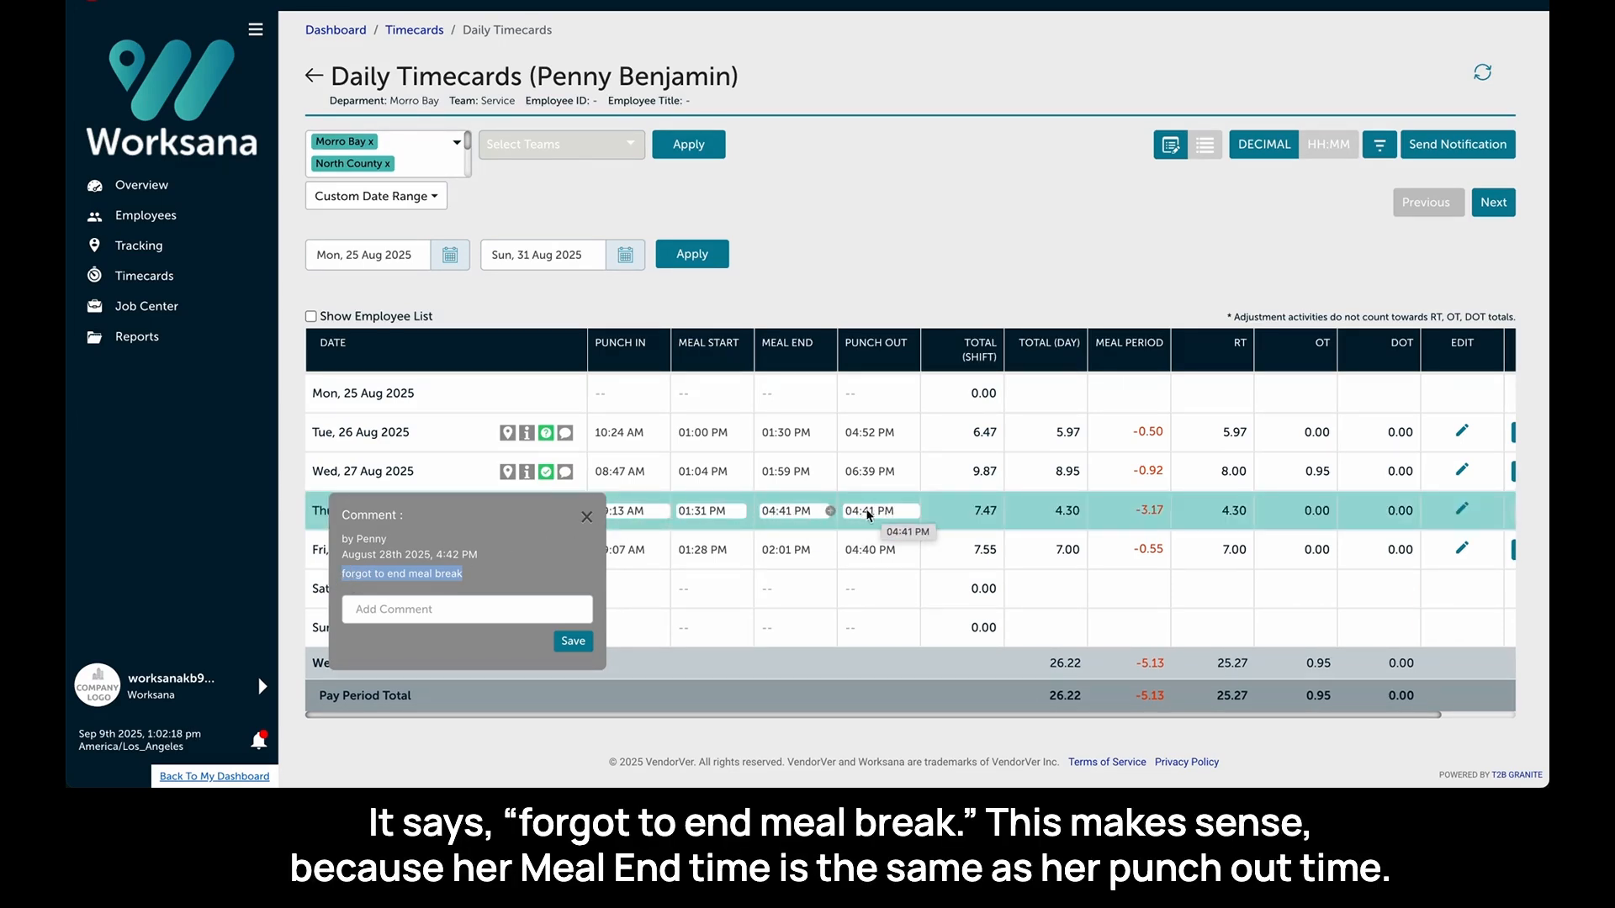
{"action": "triple_click", "coordinate": [785, 512]}
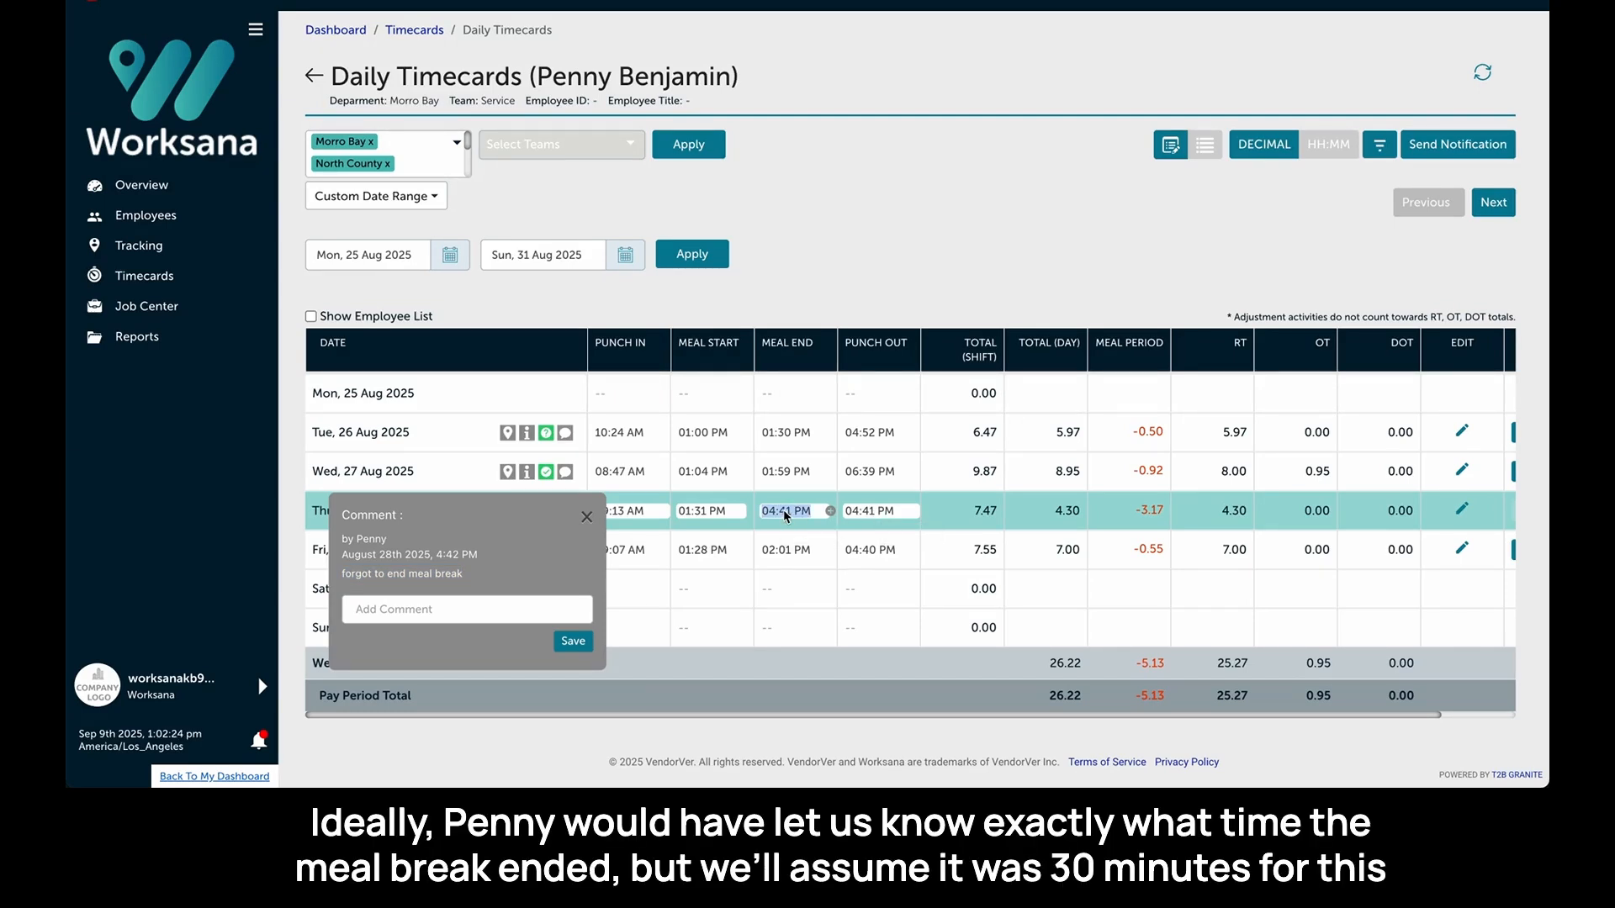
{"action": "type", "text": "201"}
{"action": "key", "text": "Return"}
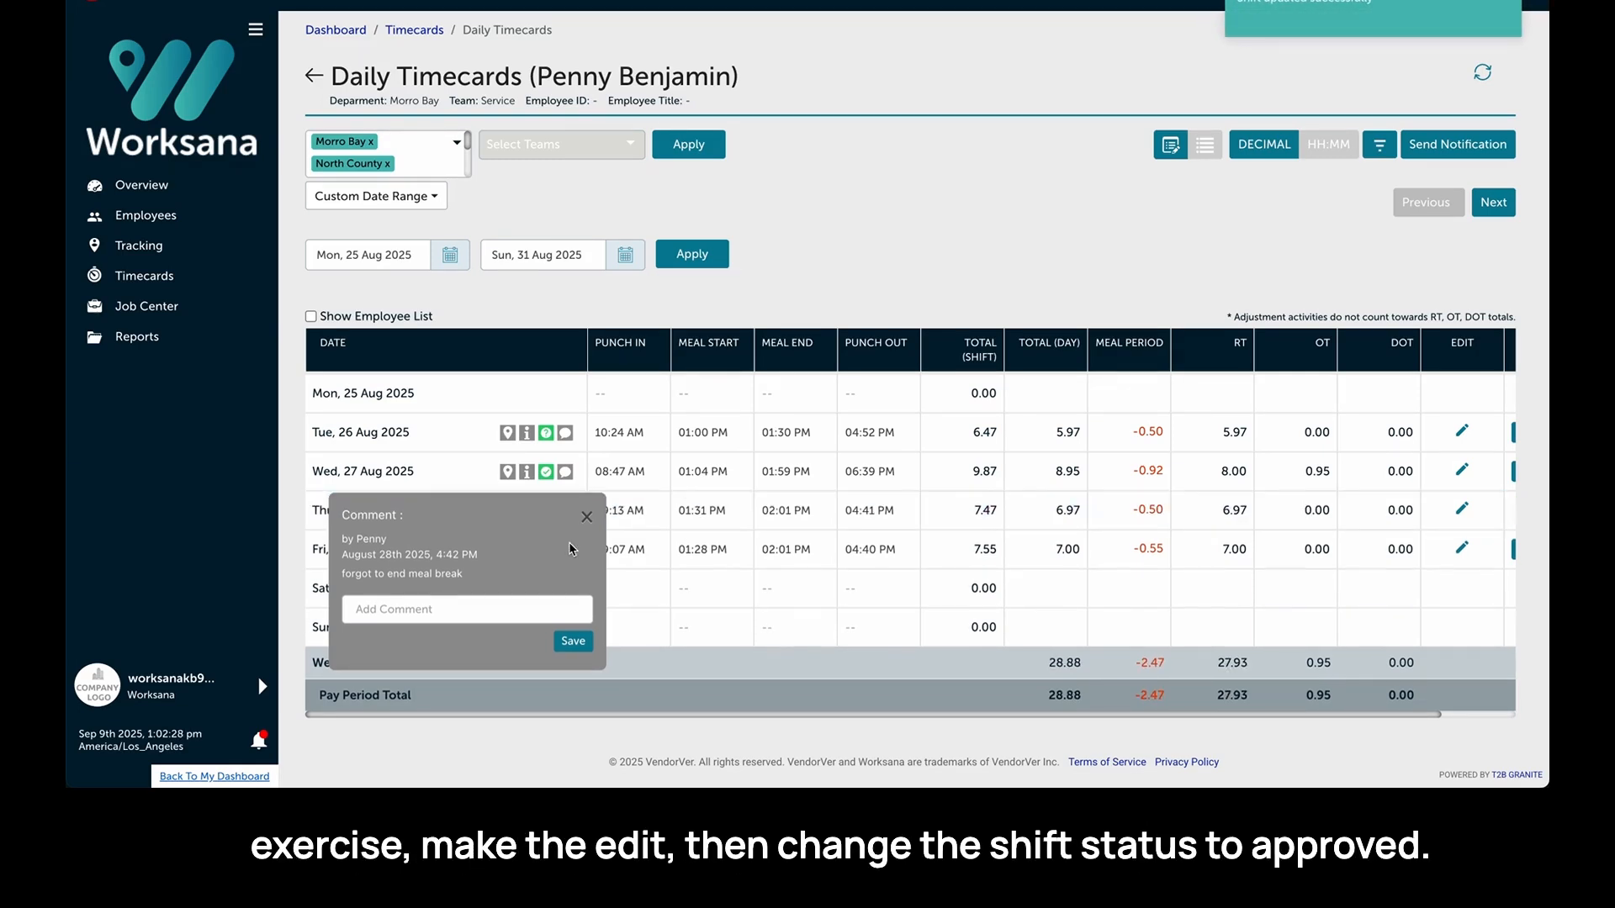
{"action": "left_click", "coordinate": [587, 518]}
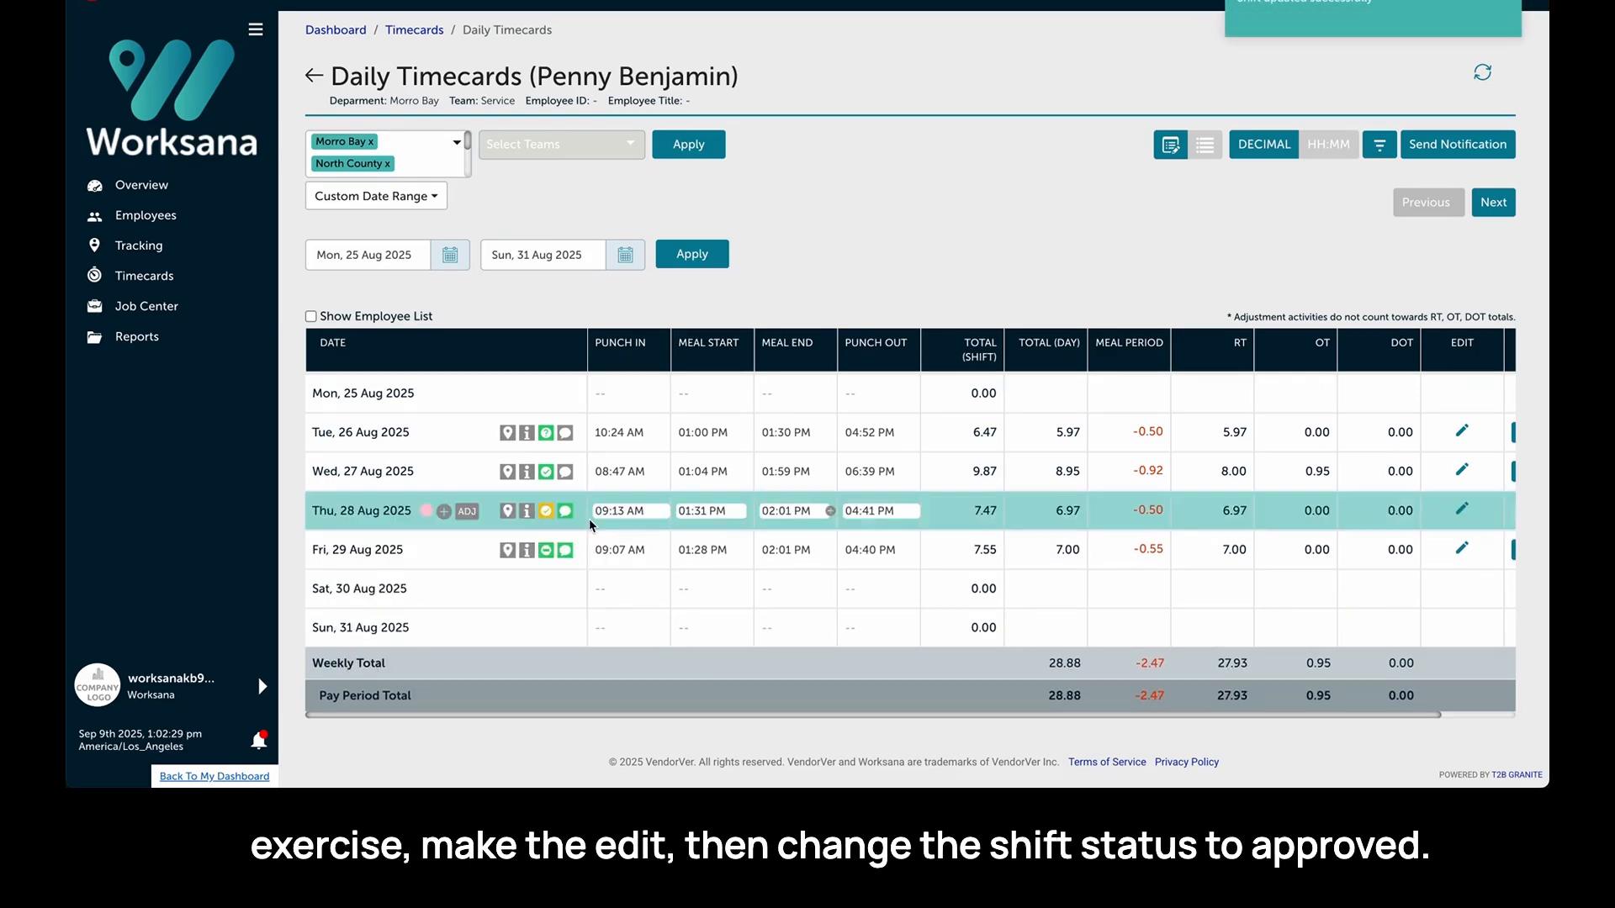
- Change Thursday 28 Aug's shift status to Approved and save it
{"action": "left_click", "coordinate": [545, 510]}
{"action": "left_click", "coordinate": [532, 581]}
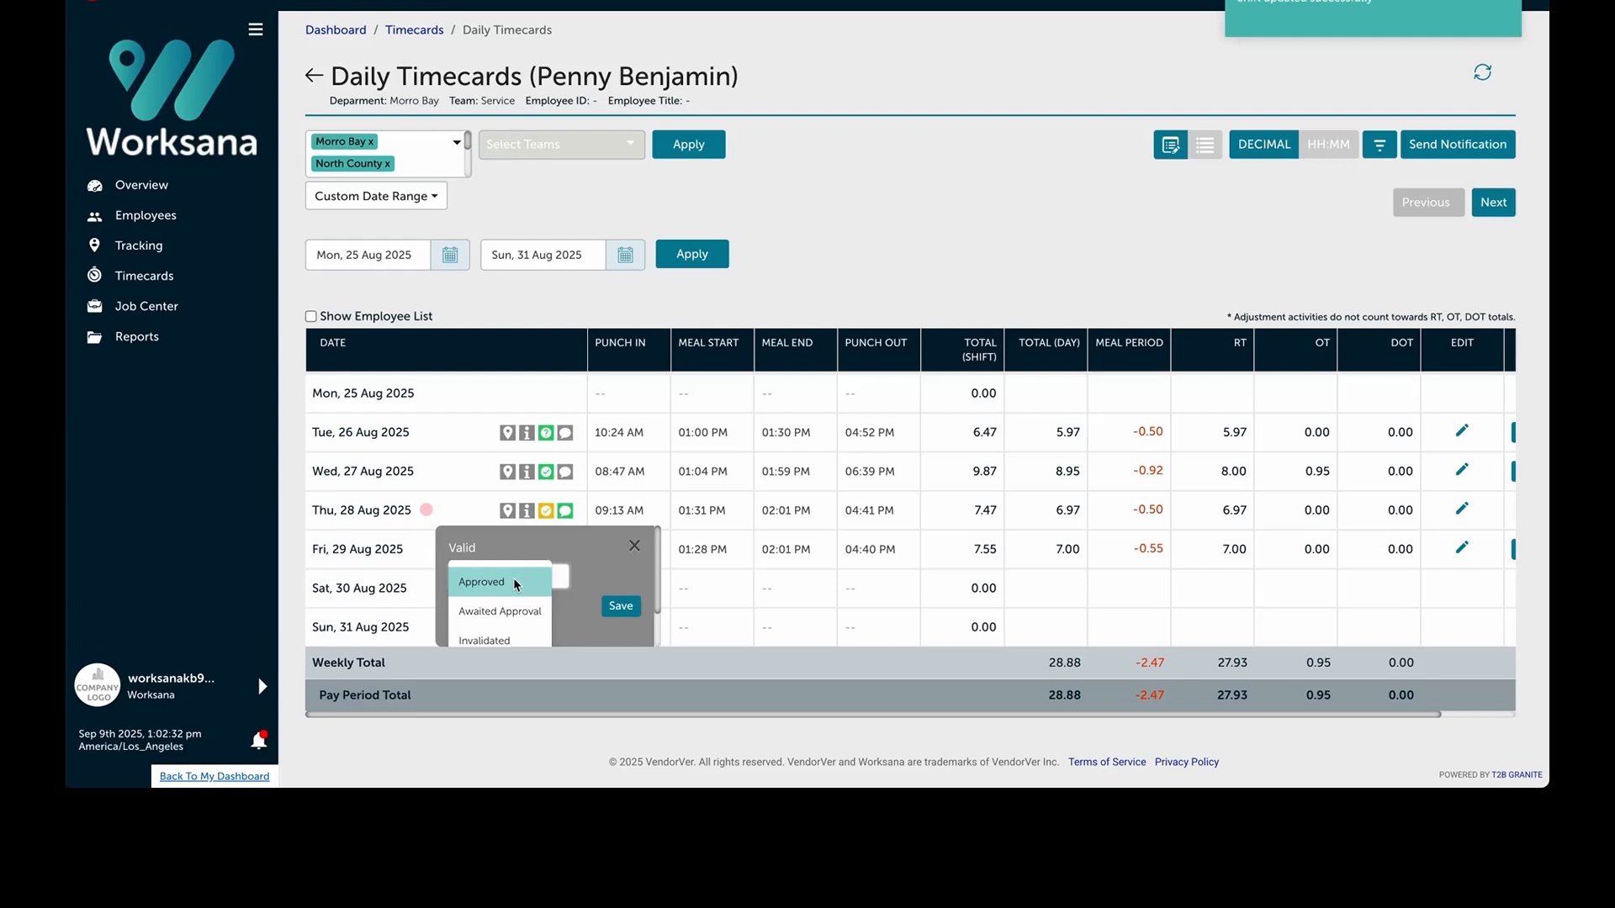
{"action": "left_click", "coordinate": [513, 578]}
{"action": "left_click", "coordinate": [636, 607]}
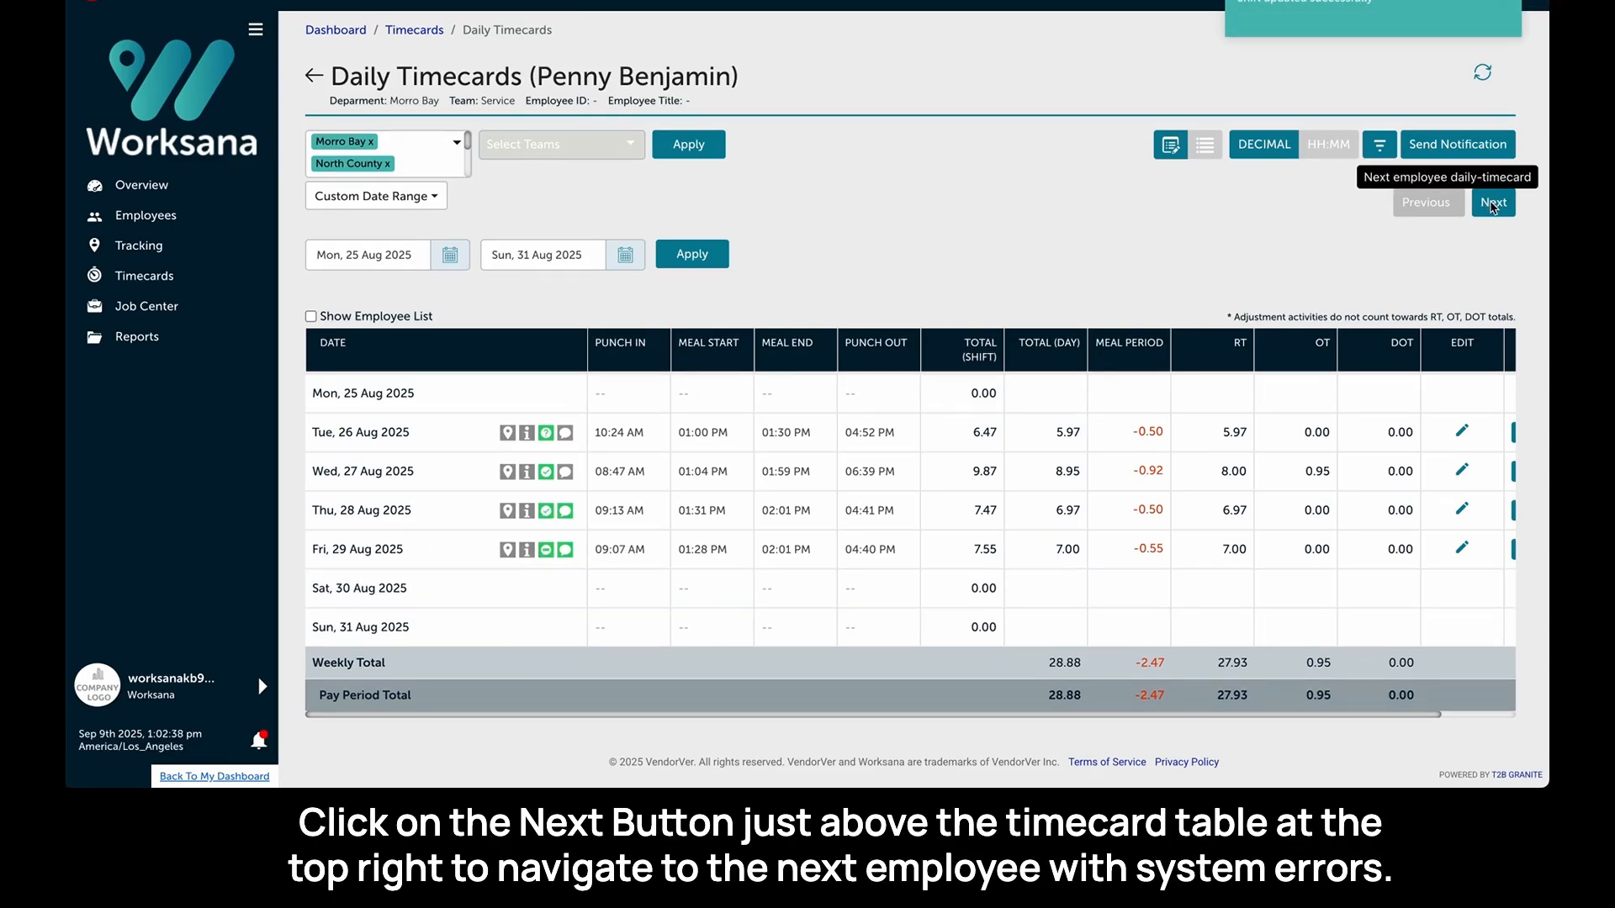
- Move to the next employee with deviations, read Tuesday 26 Aug's comment, and set that punch in to 8a
{"action": "left_click", "coordinate": [1493, 203]}
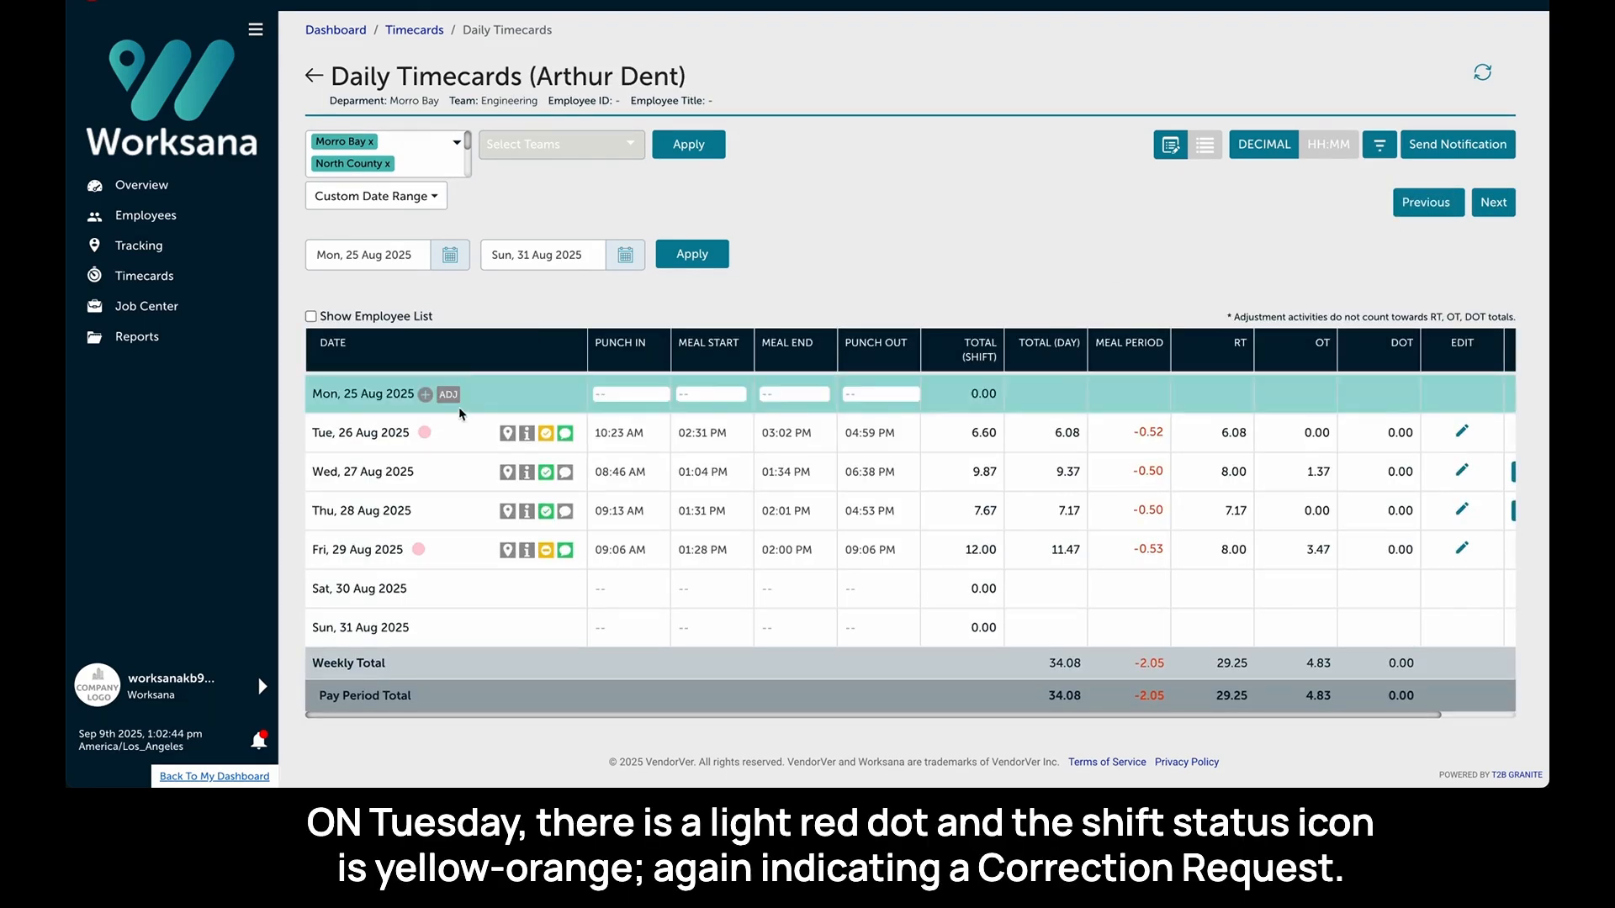
{"action": "mouse_move", "coordinate": [431, 434]}
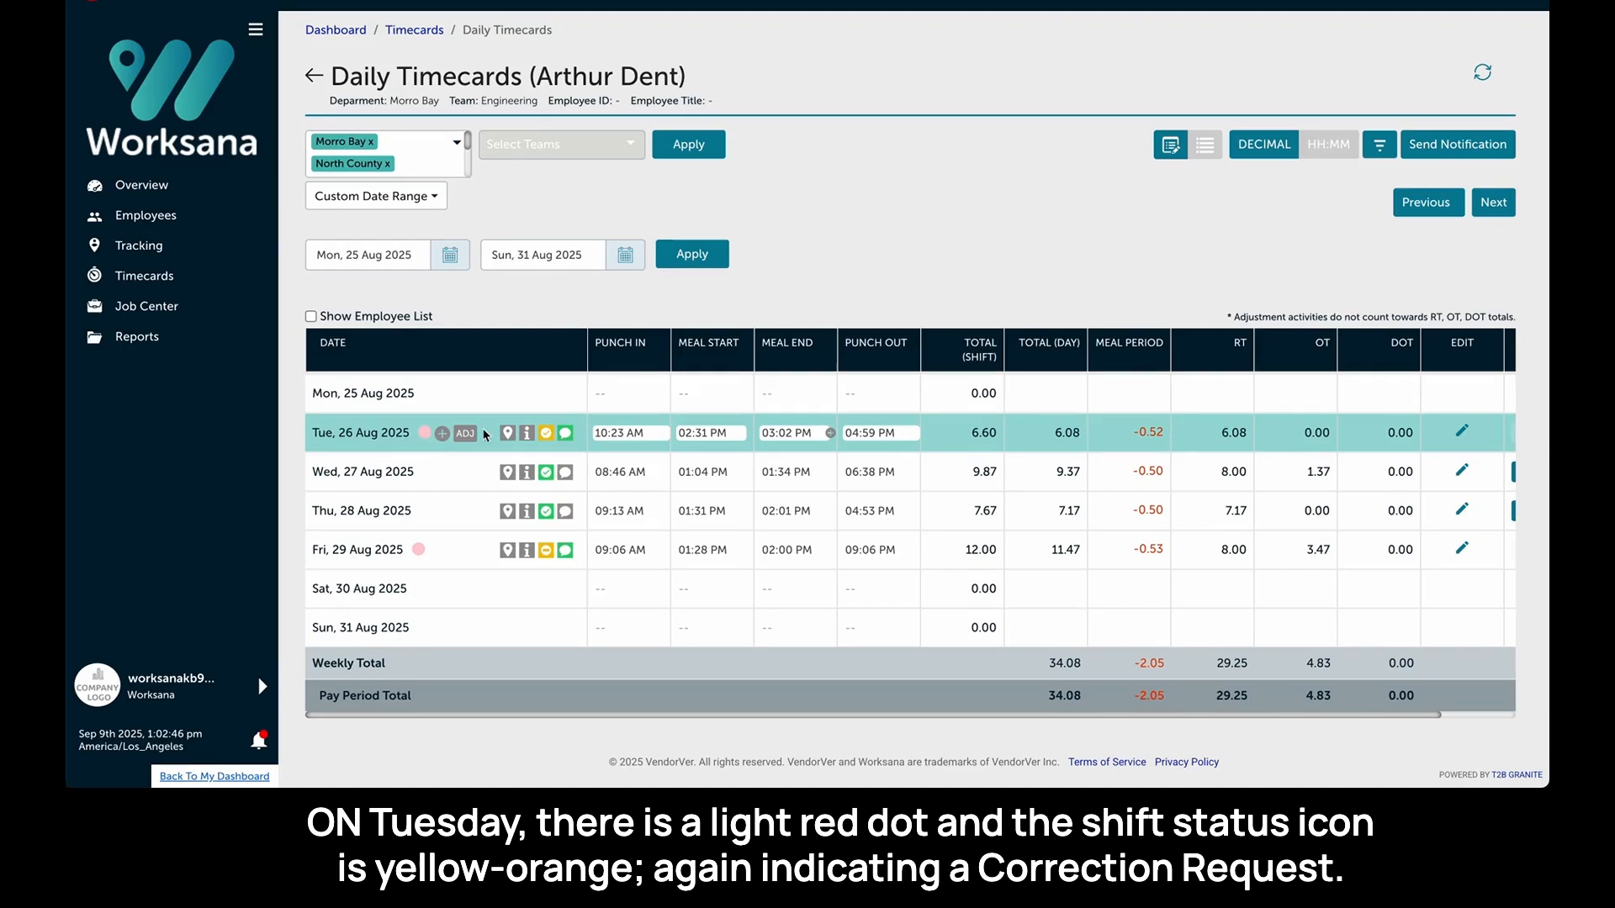
{"action": "left_click", "coordinate": [565, 434]}
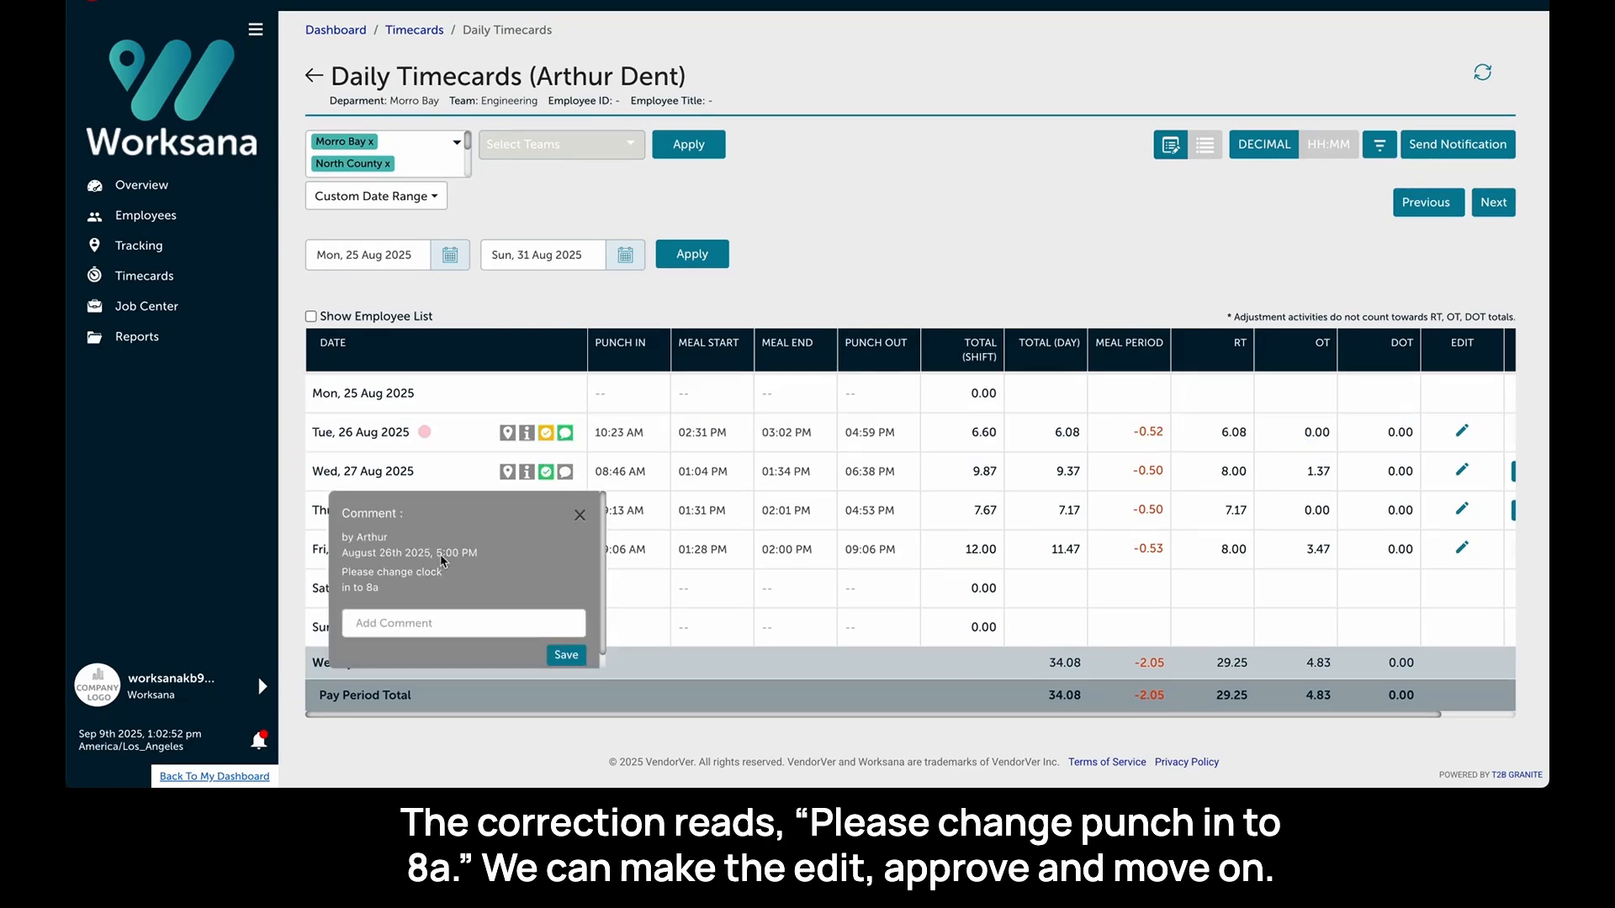
{"action": "left_click", "coordinate": [573, 439]}
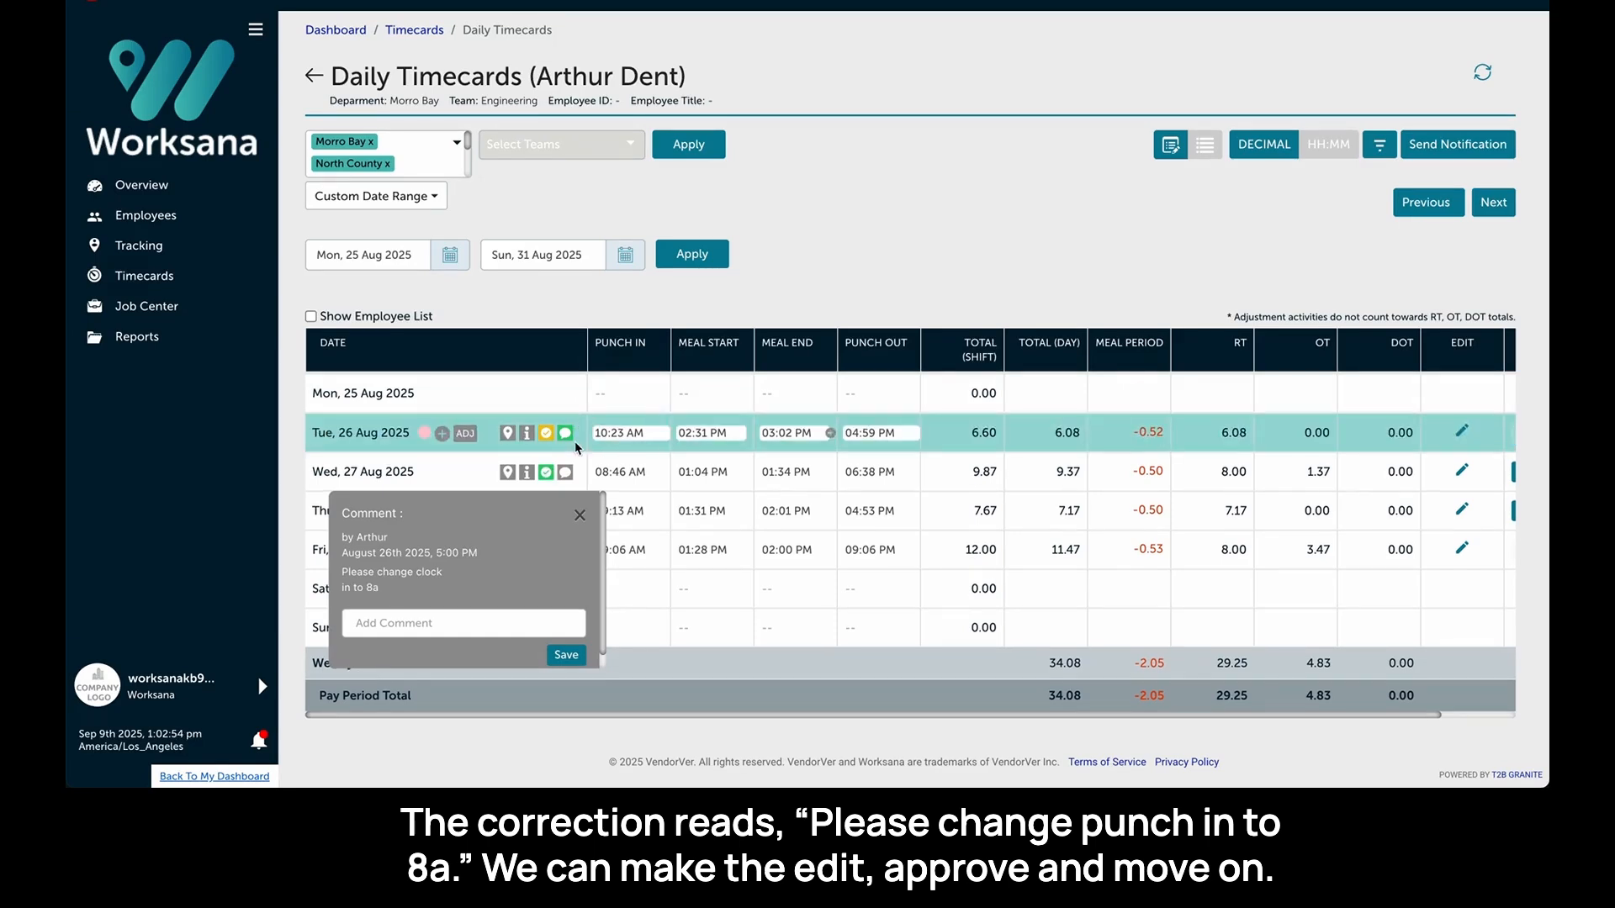
{"action": "left_click", "coordinate": [615, 433]}
{"action": "type", "text": "8a"}
{"action": "key", "text": "Return"}
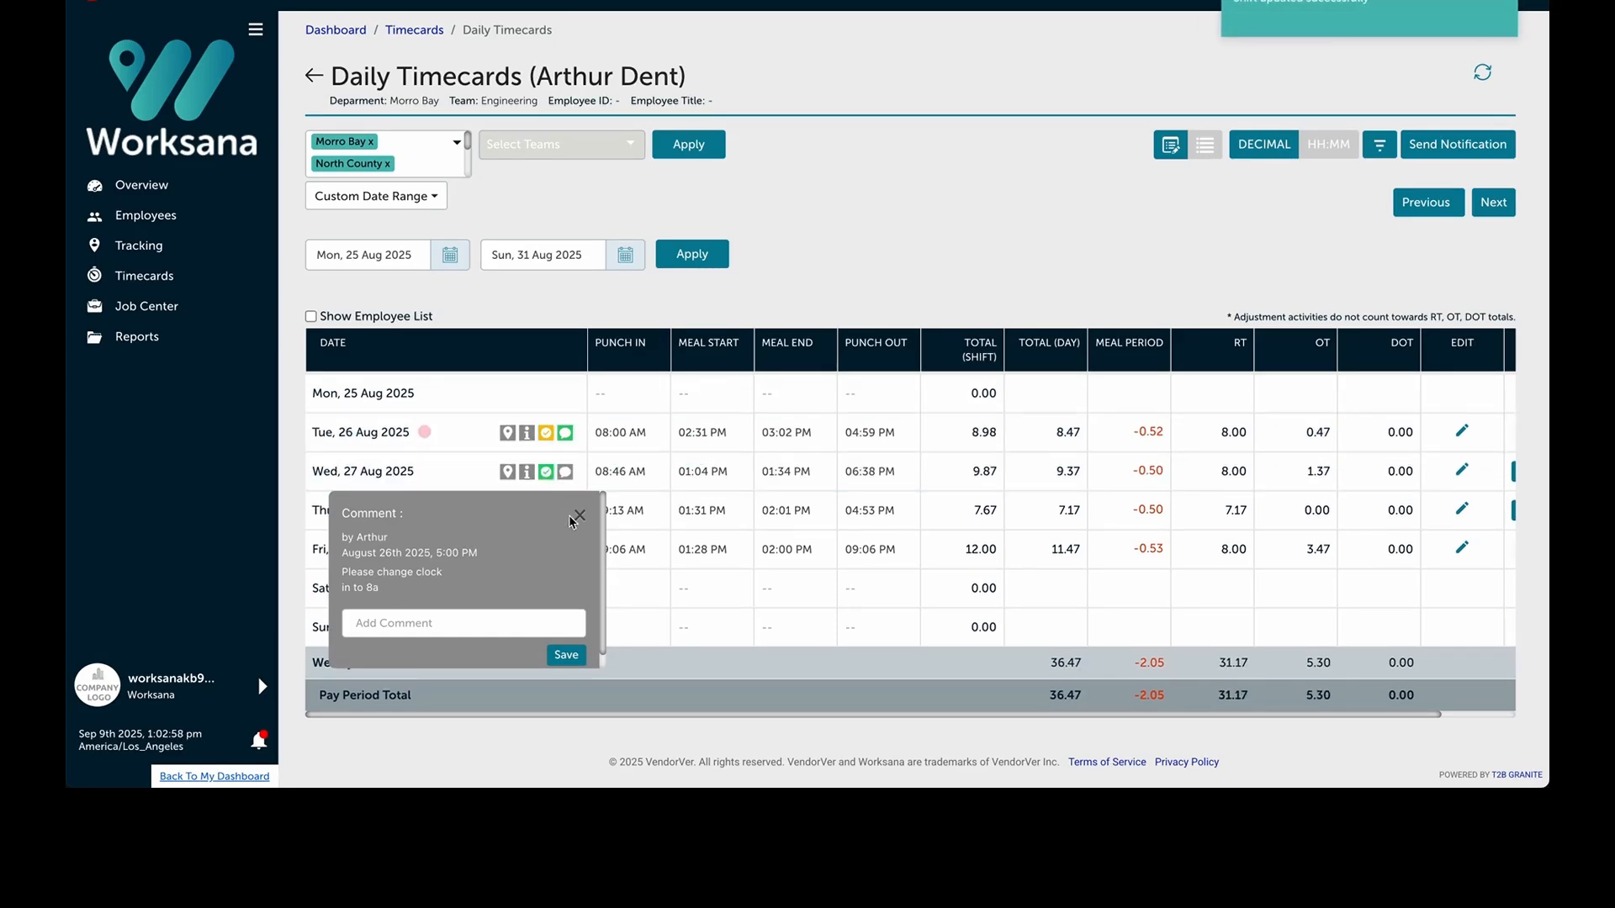
{"action": "left_click", "coordinate": [577, 516]}
- Change Tuesday 26 Aug's Valid shift status to Approved and save it
{"action": "left_click", "coordinate": [548, 435]}
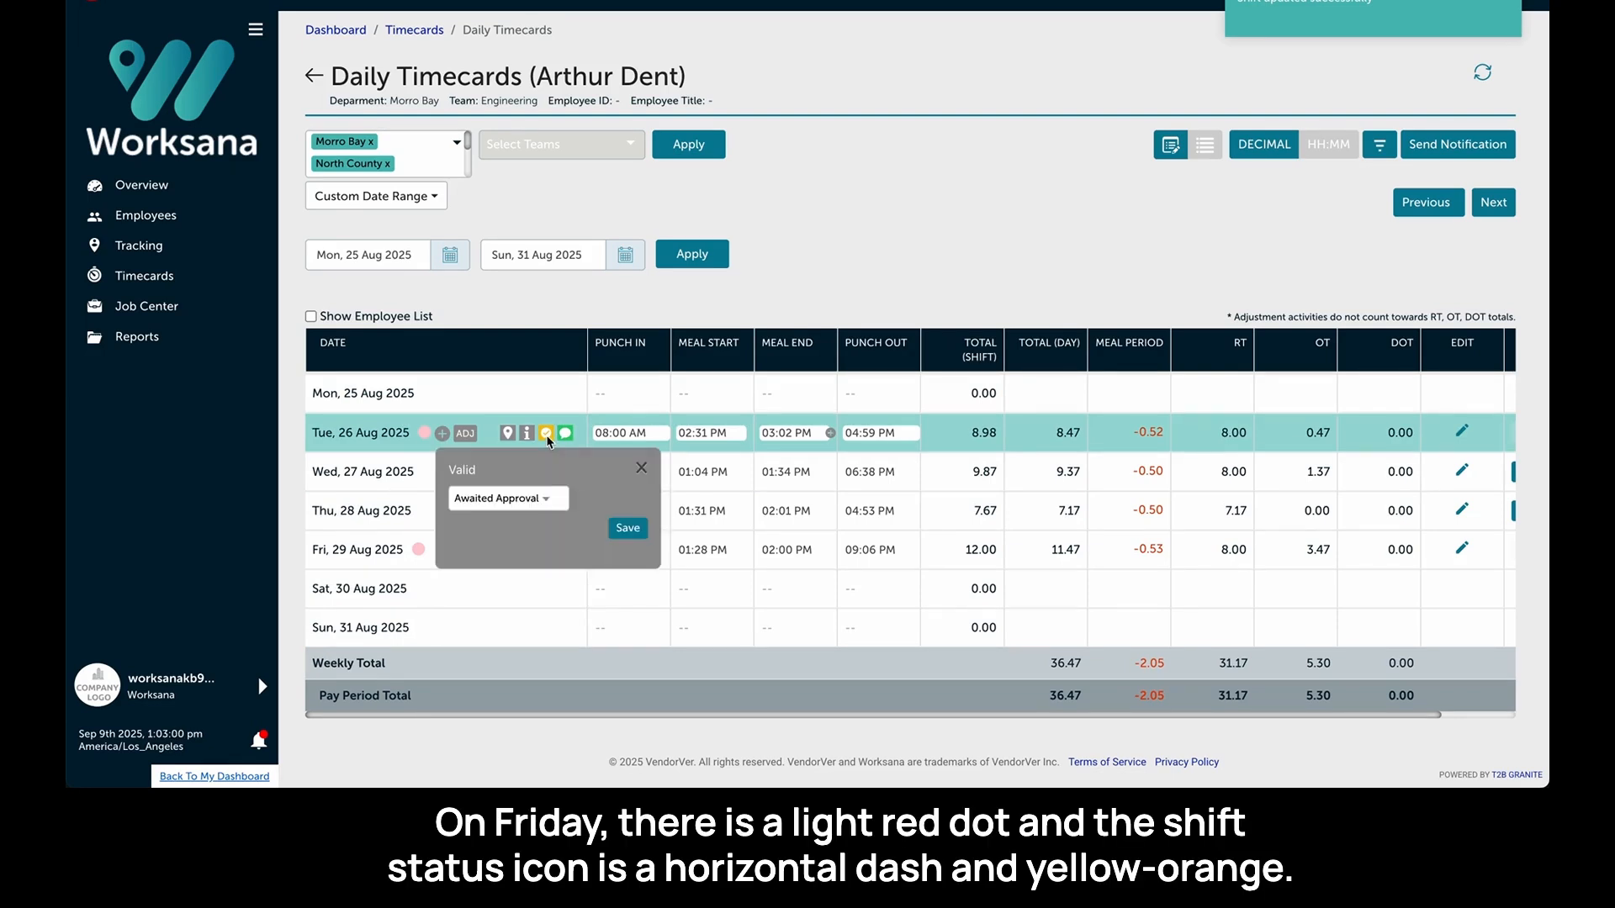
{"action": "left_click", "coordinate": [529, 496]}
{"action": "left_click", "coordinate": [520, 502]}
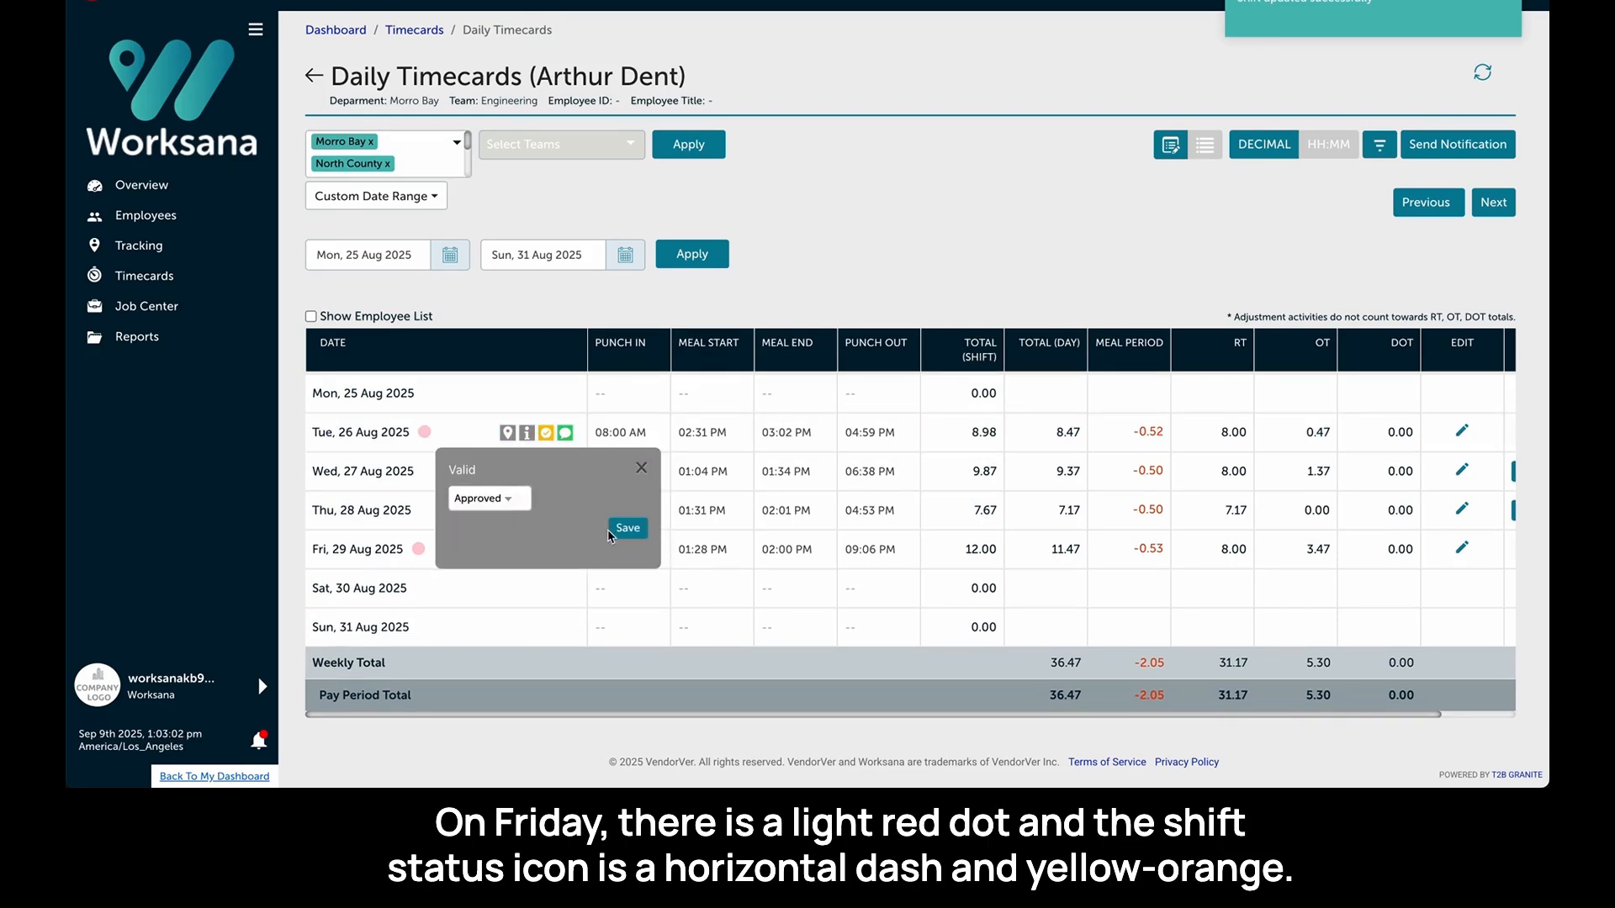
{"action": "left_click", "coordinate": [619, 528]}
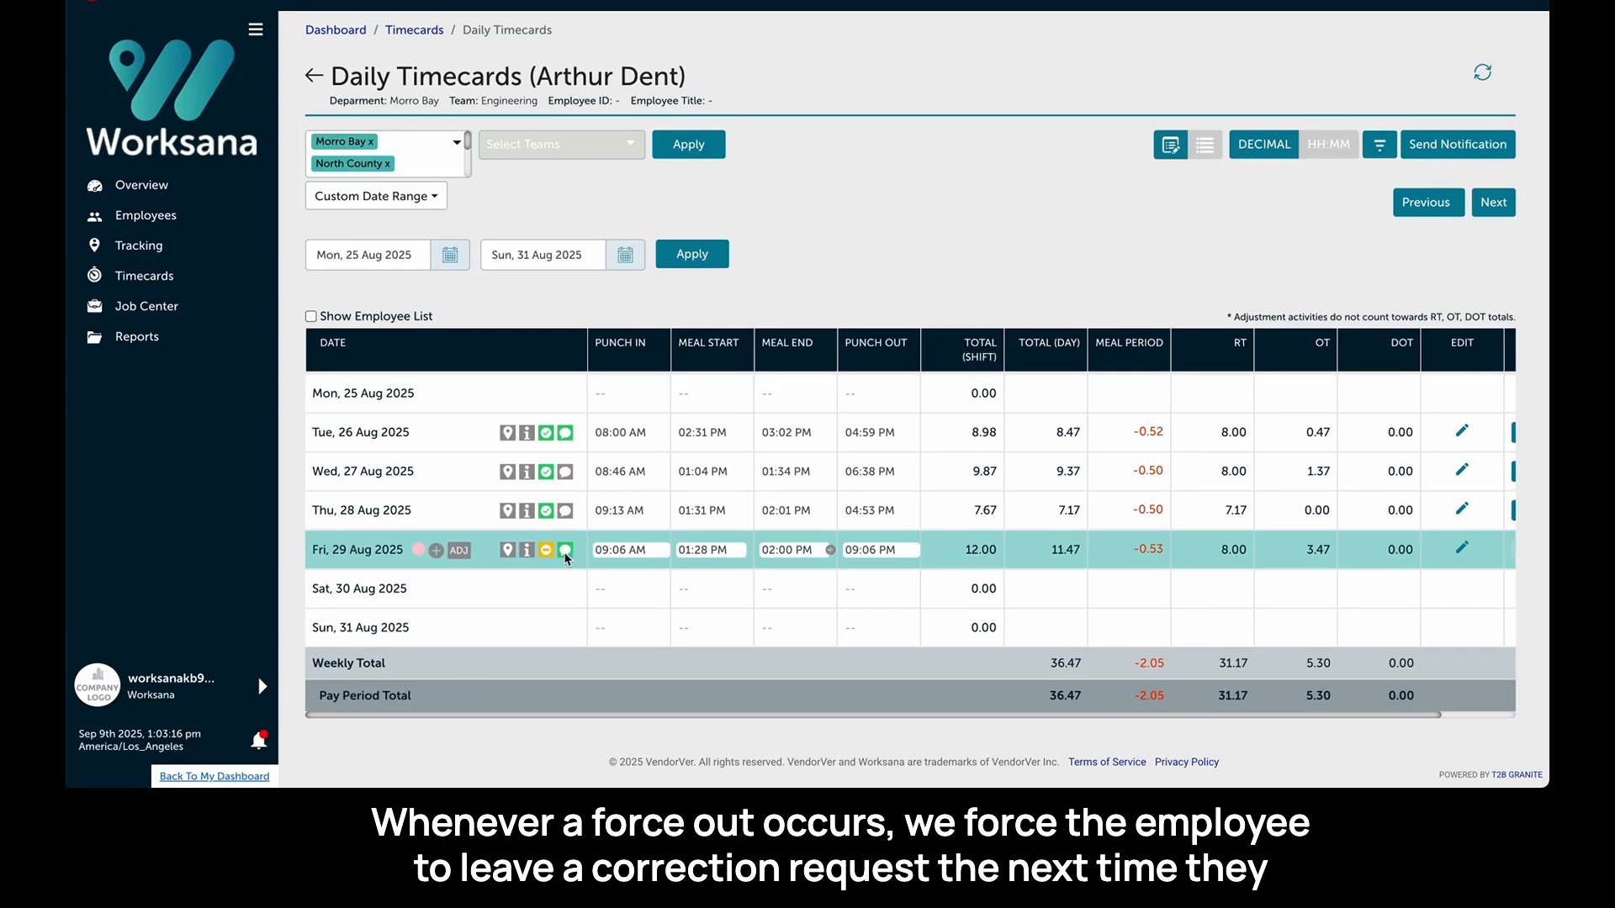
- Read Friday 29 Aug's correction comment and set that shift's punch out time to 530p
{"action": "left_click", "coordinate": [566, 555]}
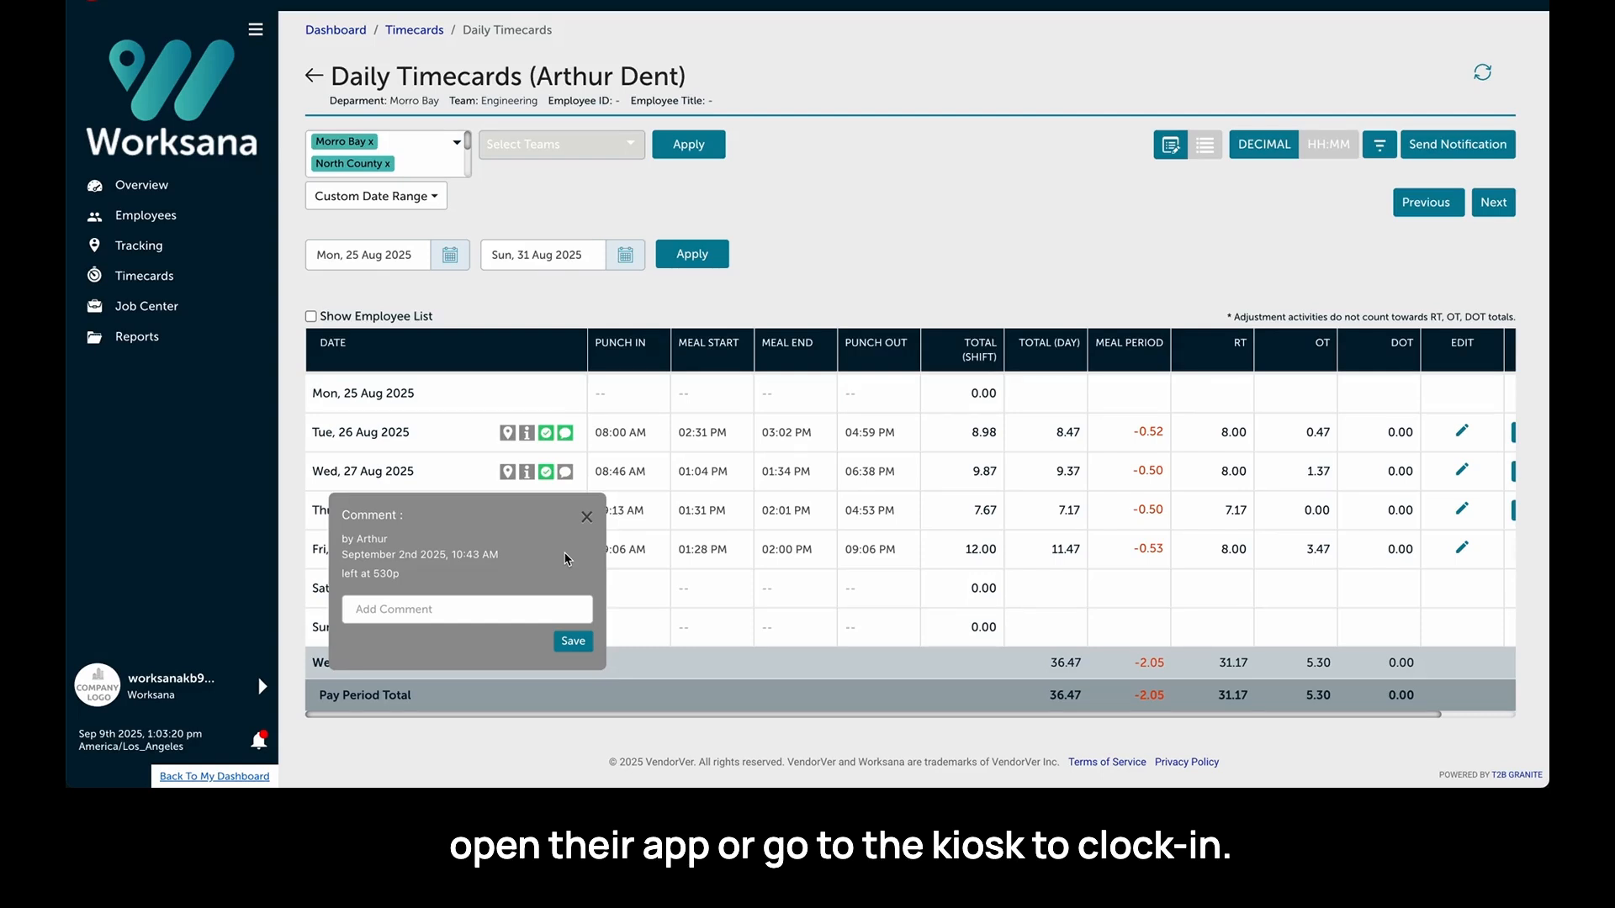
{"action": "triple_click", "coordinate": [875, 550]}
{"action": "type", "text": "530"}
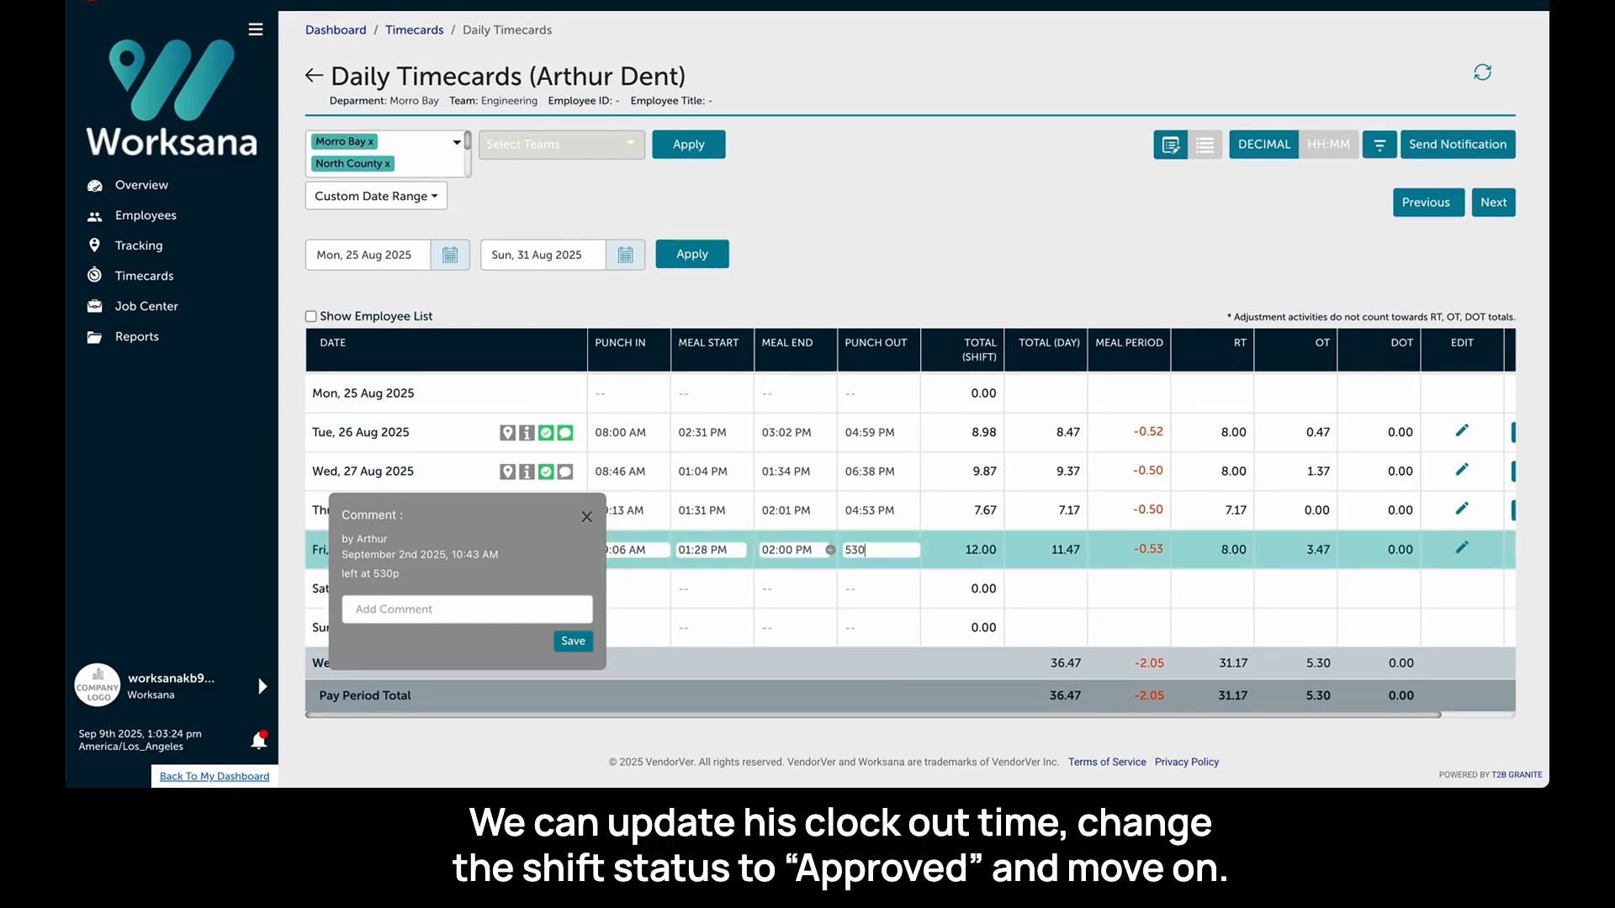
{"action": "type", "text": "p"}
{"action": "key", "text": "Return"}
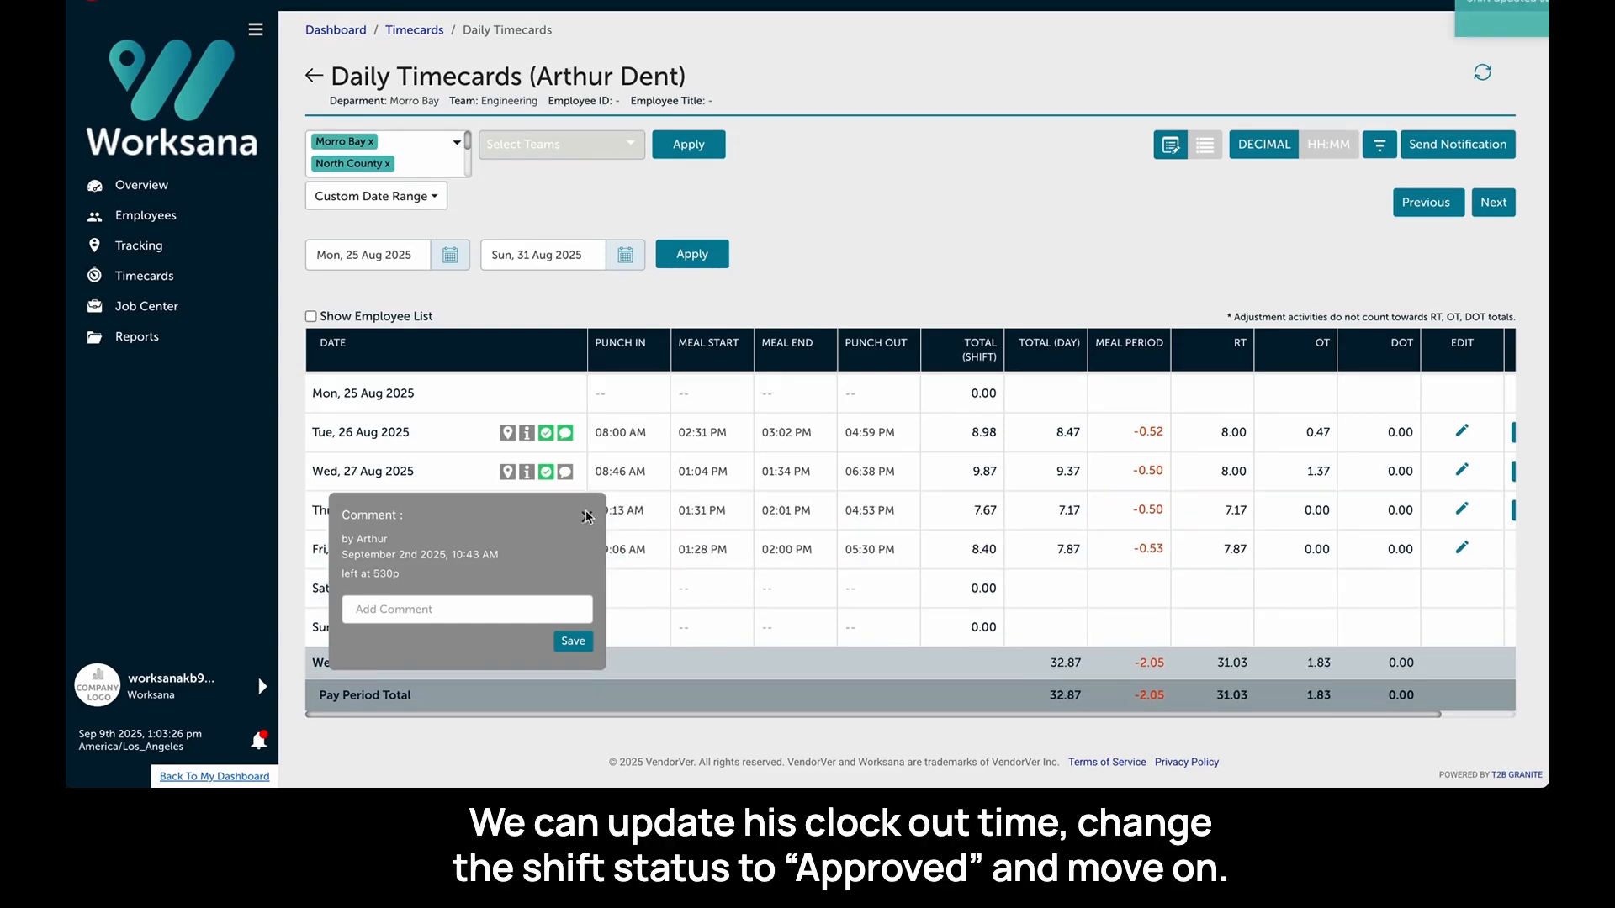
- Change Friday 29 Aug's Force Punch Out status to Approved and save it
{"action": "left_click", "coordinate": [546, 550]}
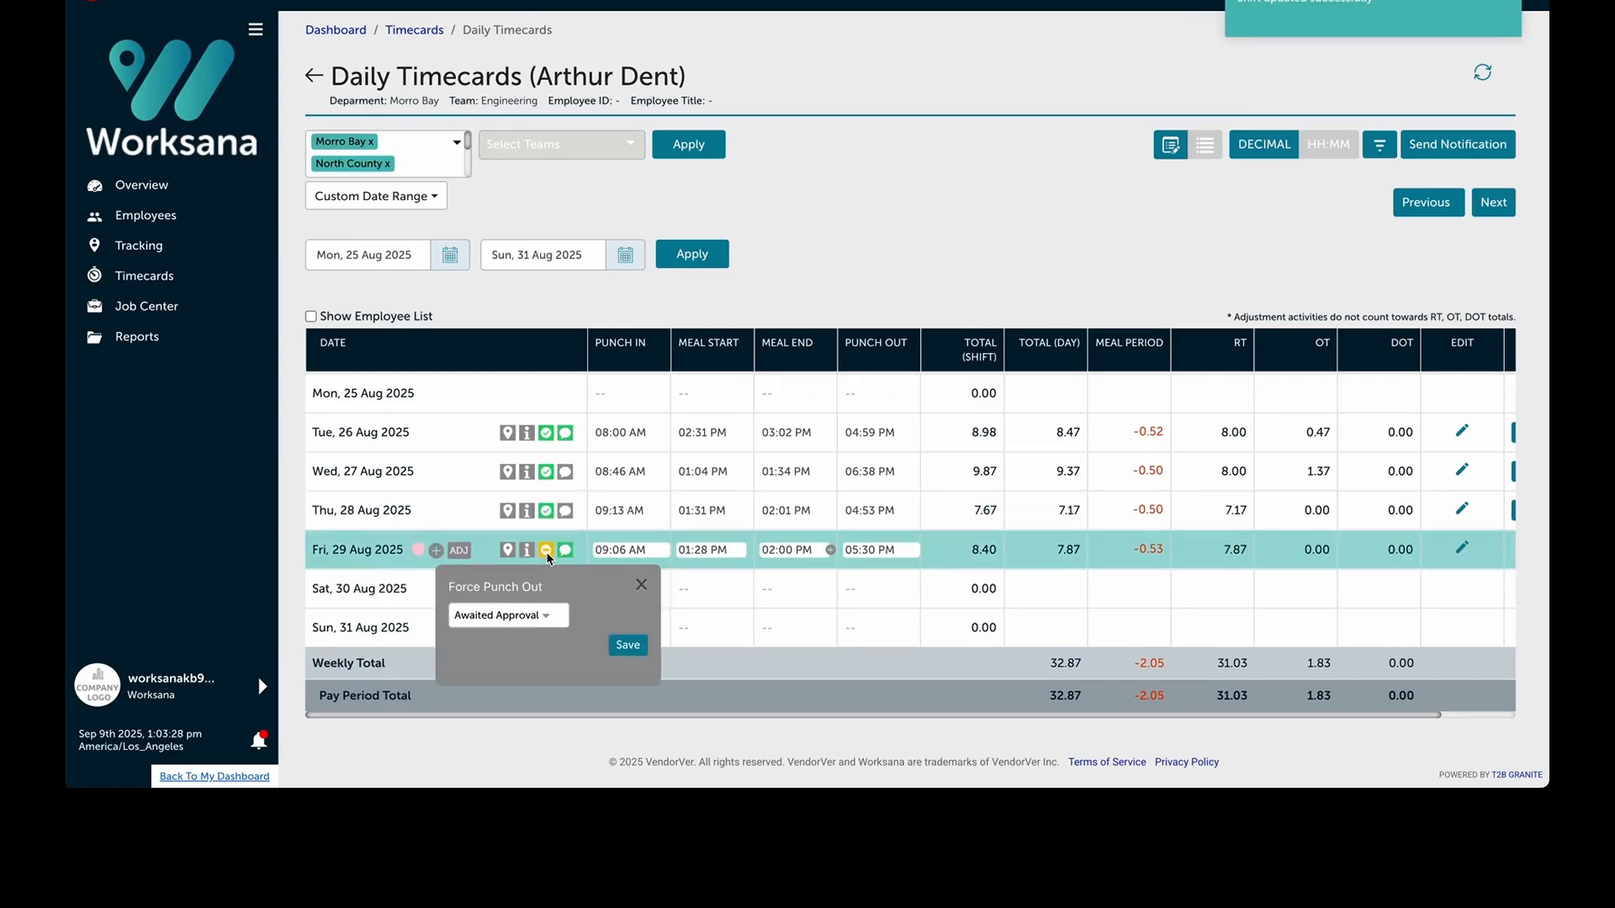
{"action": "left_click", "coordinate": [532, 618]}
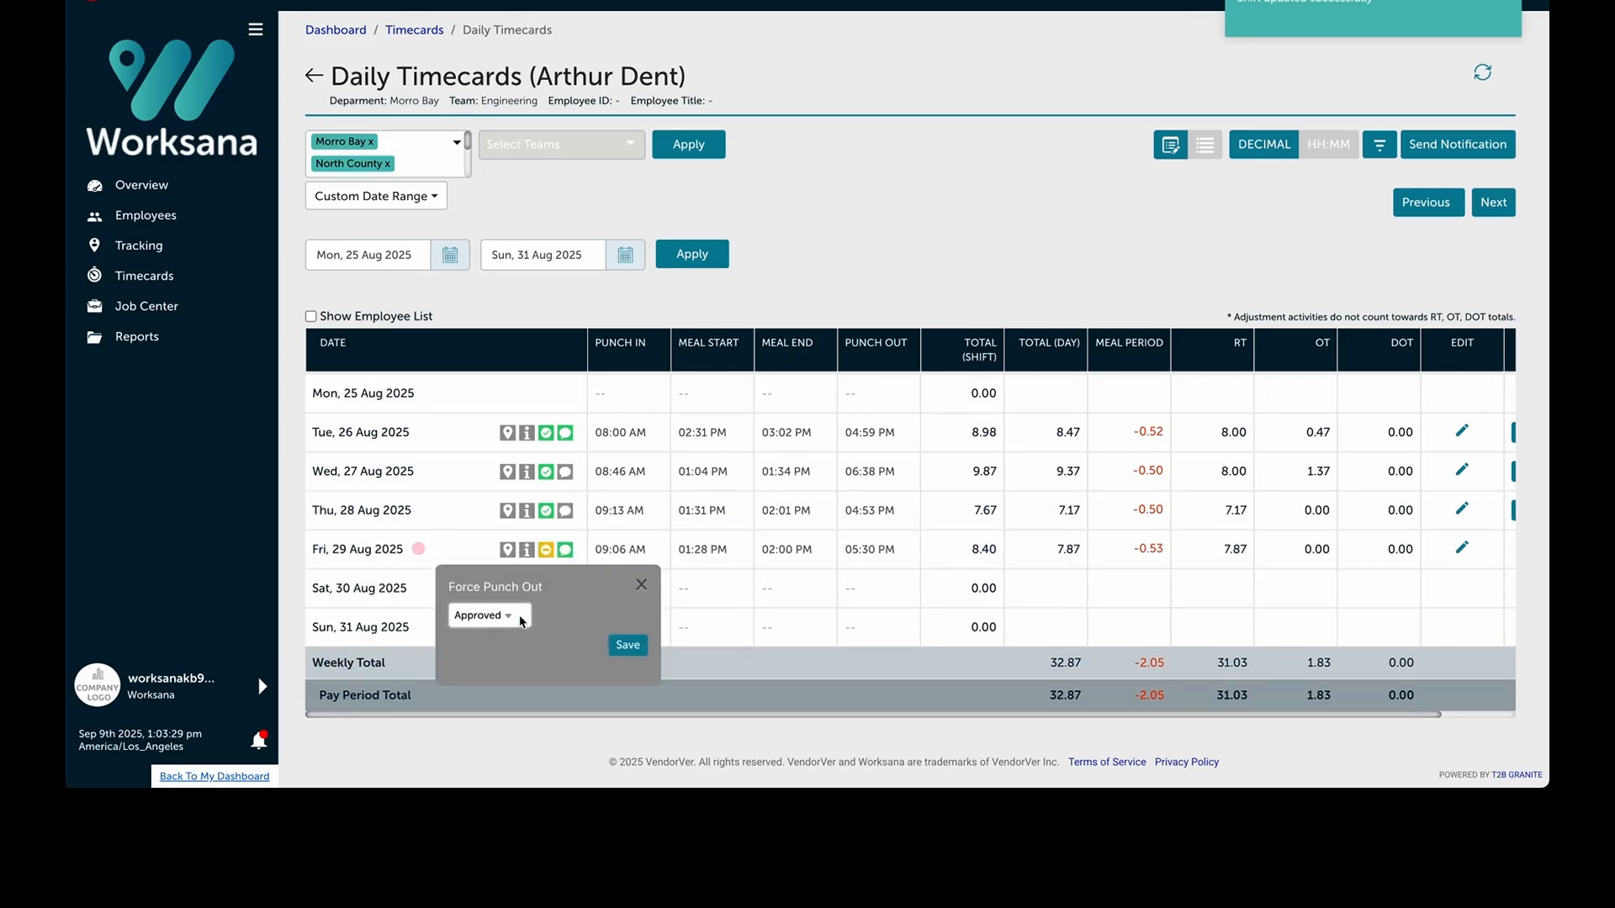
{"action": "left_click", "coordinate": [628, 646]}
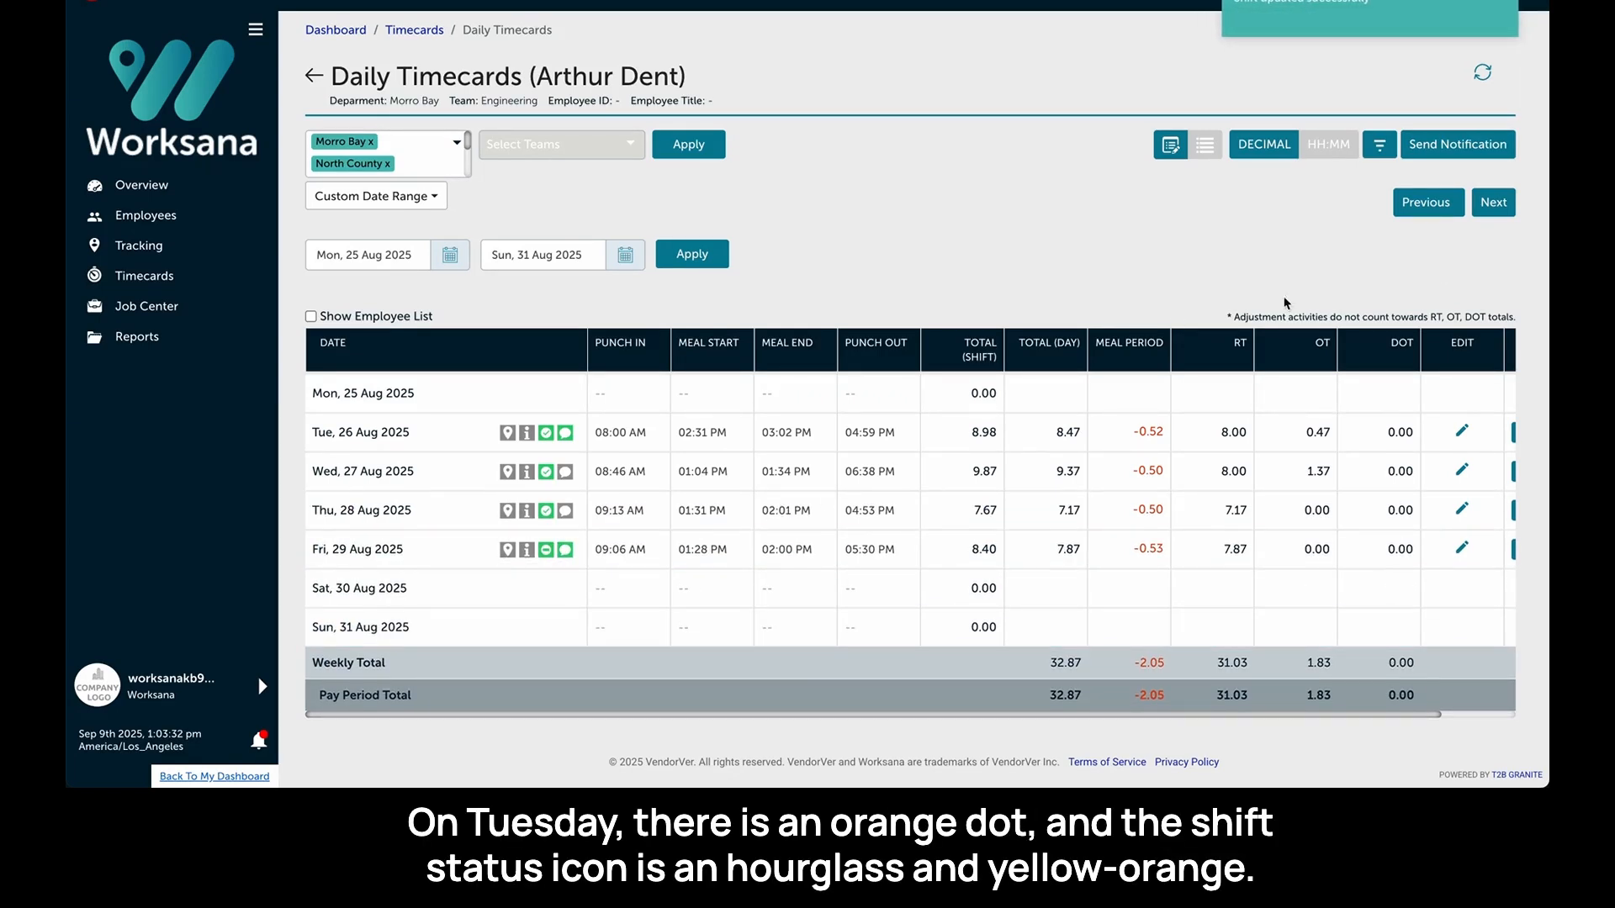
- Move to the next employee and add a 1-hour regular Meal Premium adjustment to Tuesday 26 Aug
{"action": "left_click", "coordinate": [1504, 202]}
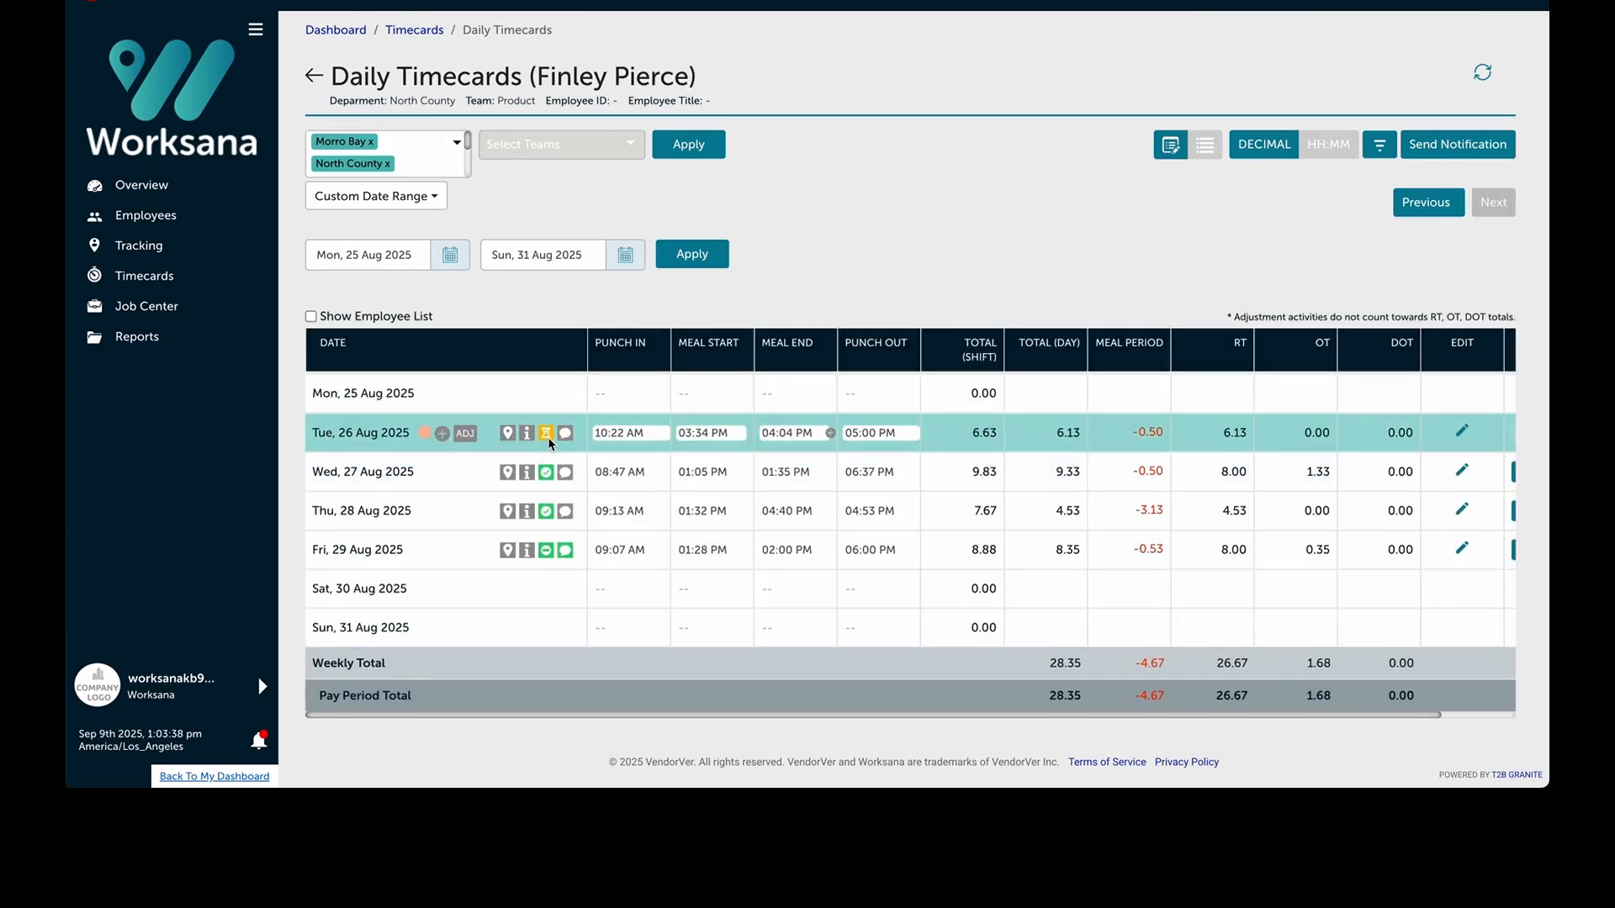
{"action": "mouse_move", "coordinate": [548, 436]}
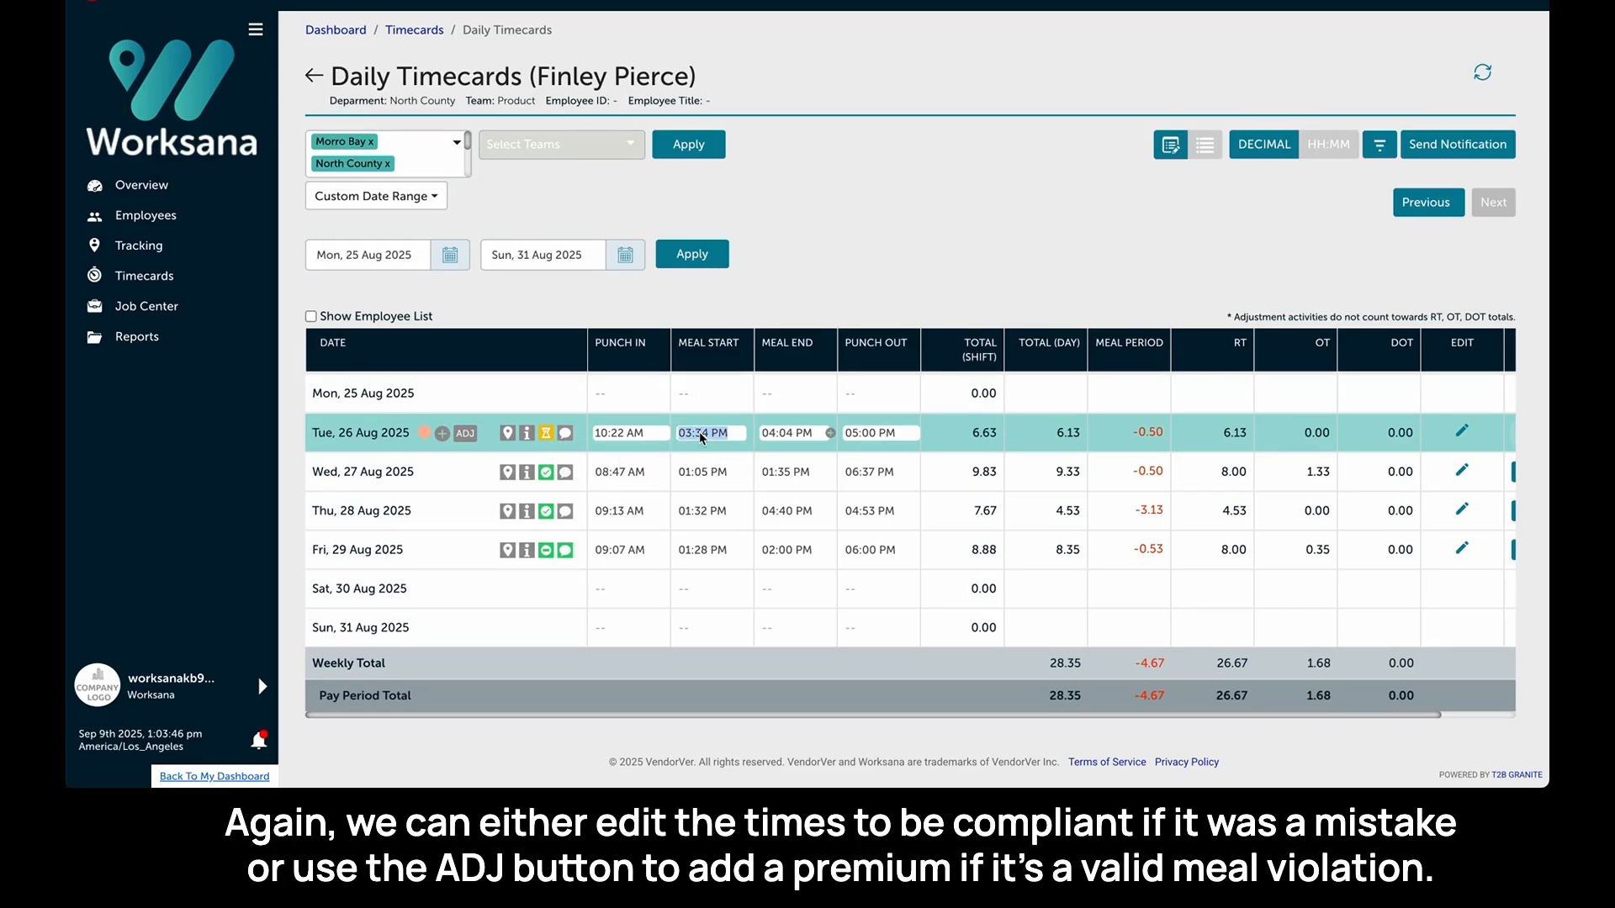
{"action": "left_click", "coordinate": [467, 432]}
{"action": "left_click", "coordinate": [674, 148]}
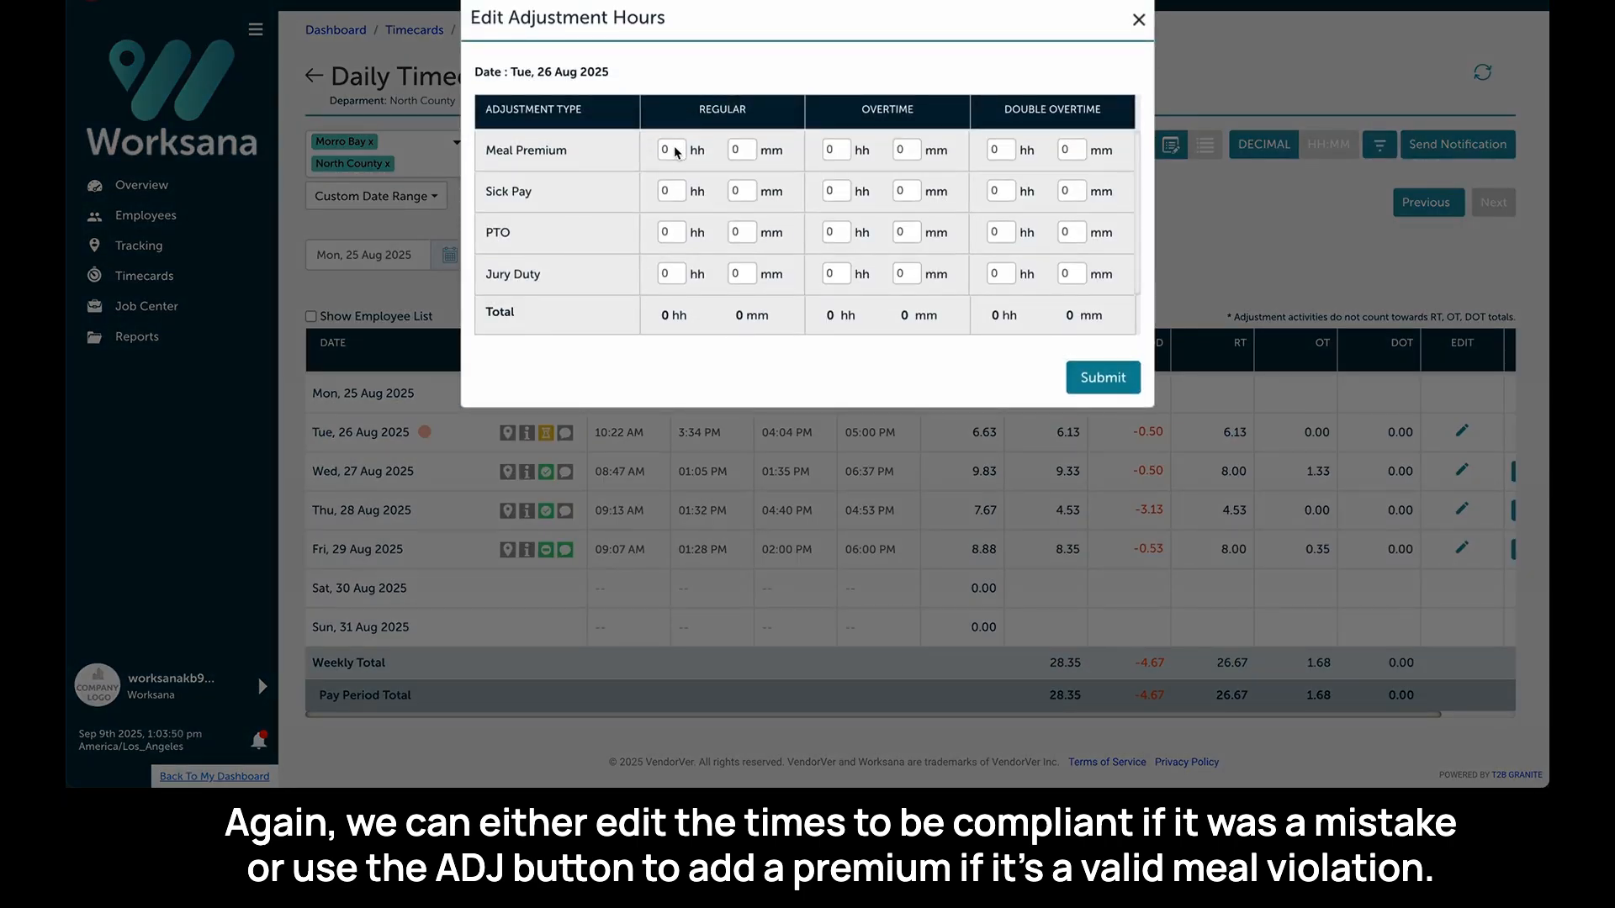
{"action": "type", "text": "1"}
{"action": "left_click", "coordinate": [1112, 378]}
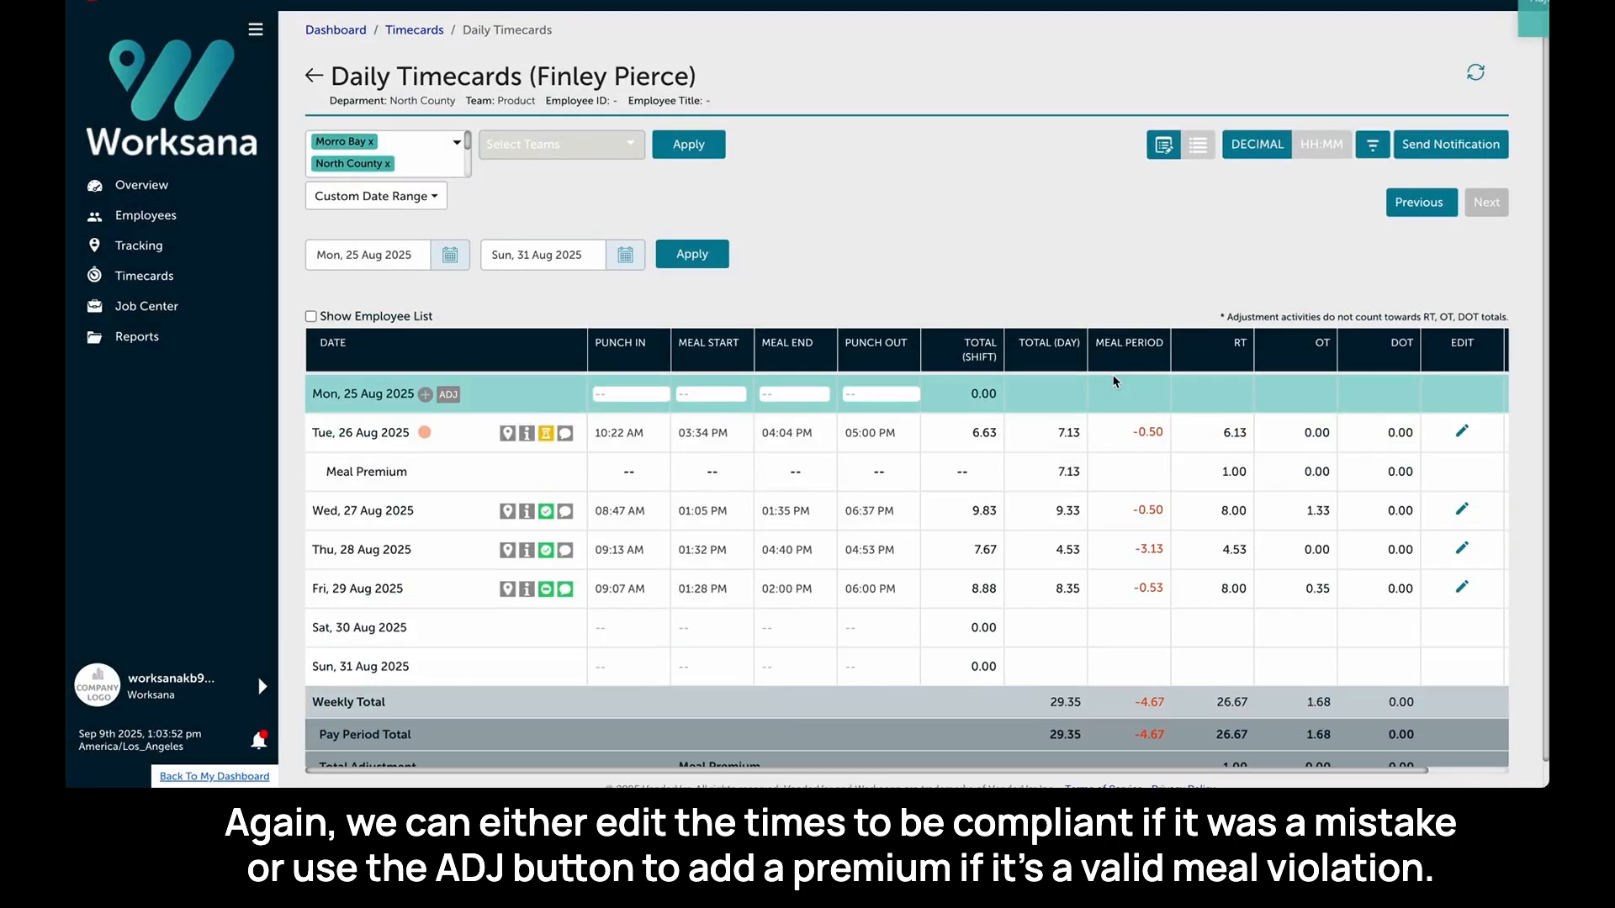
- Change Tuesday 26 Aug's Delayed Meal status to Approved and save it
{"action": "left_click", "coordinate": [545, 434]}
{"action": "left_click", "coordinate": [500, 499]}
{"action": "left_click", "coordinate": [497, 511]}
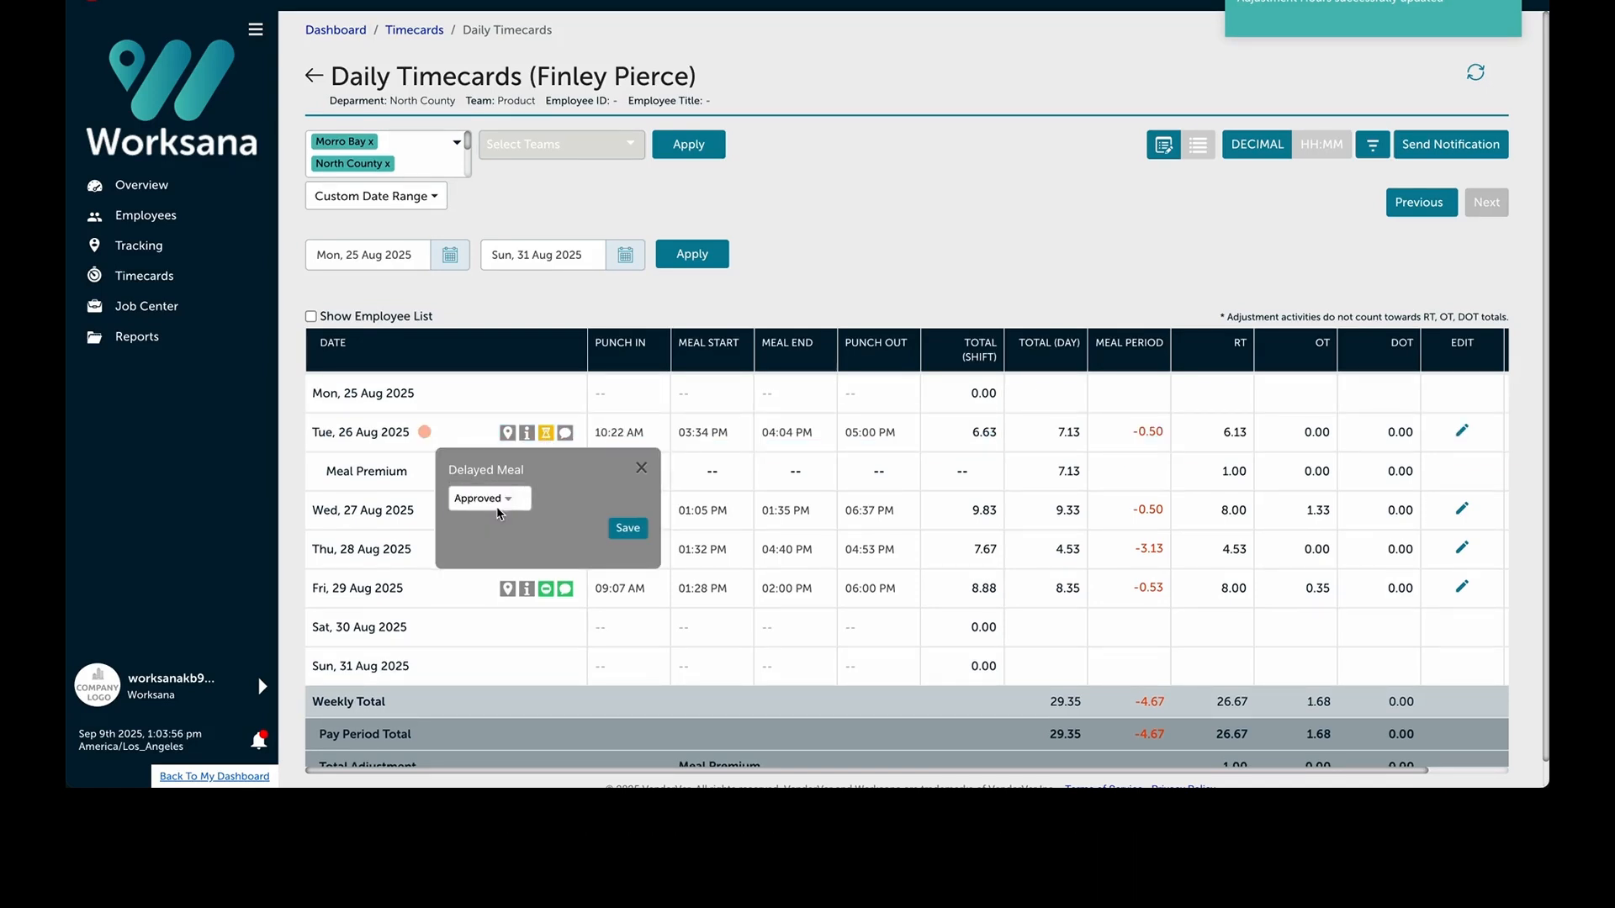
{"action": "left_click", "coordinate": [635, 532]}
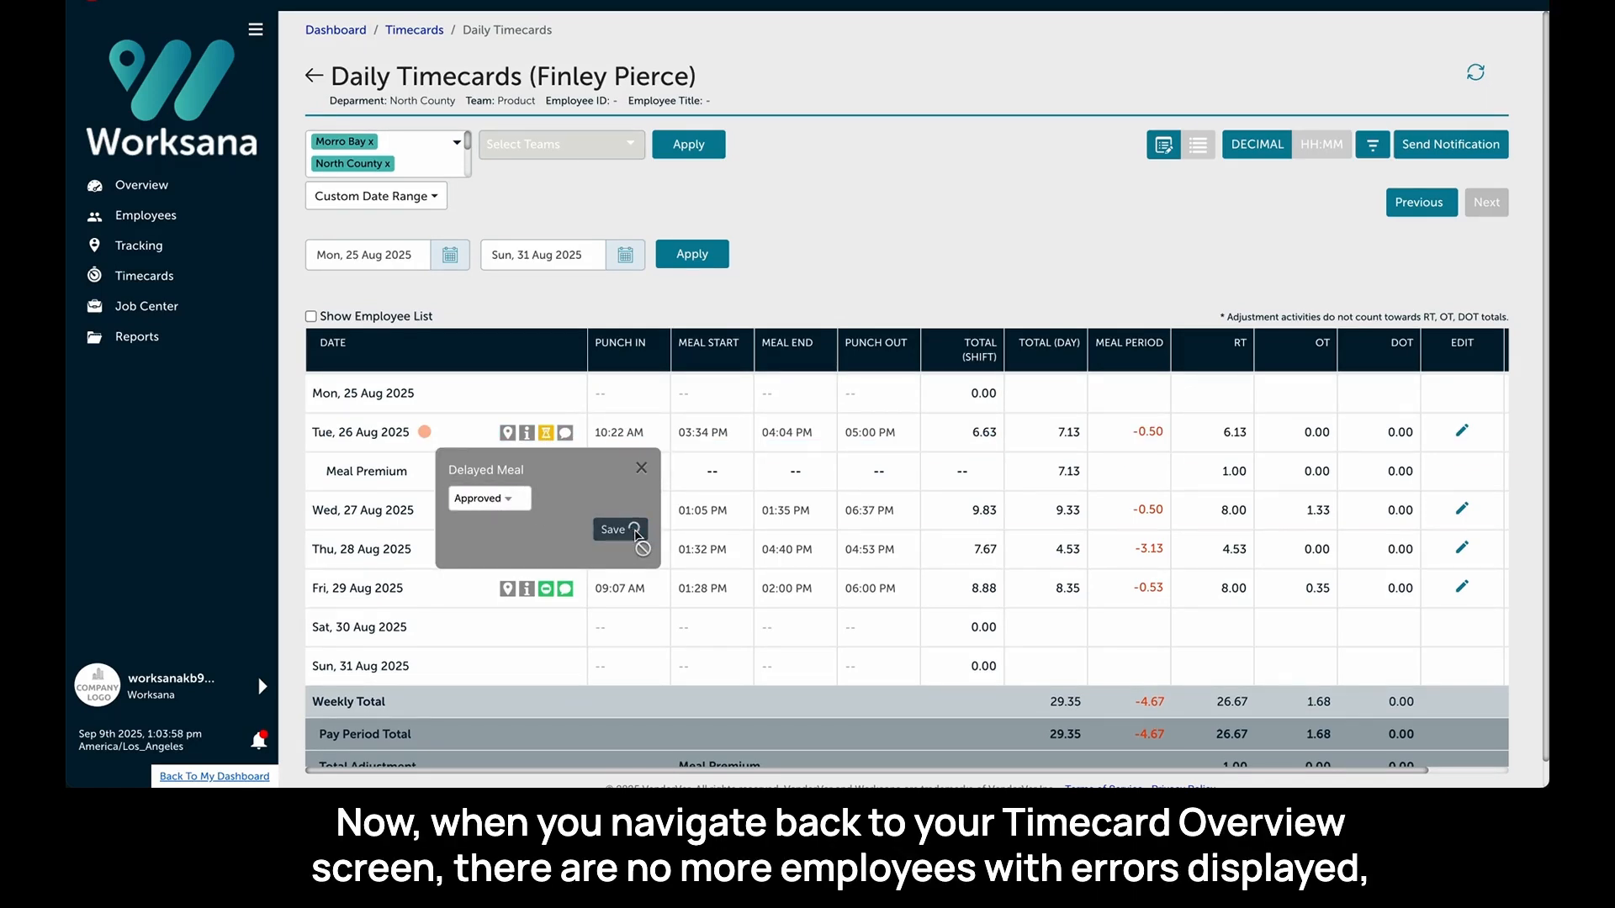
- Return to the timecards list and turn off the deviations-only filter
{"action": "left_click", "coordinate": [318, 77]}
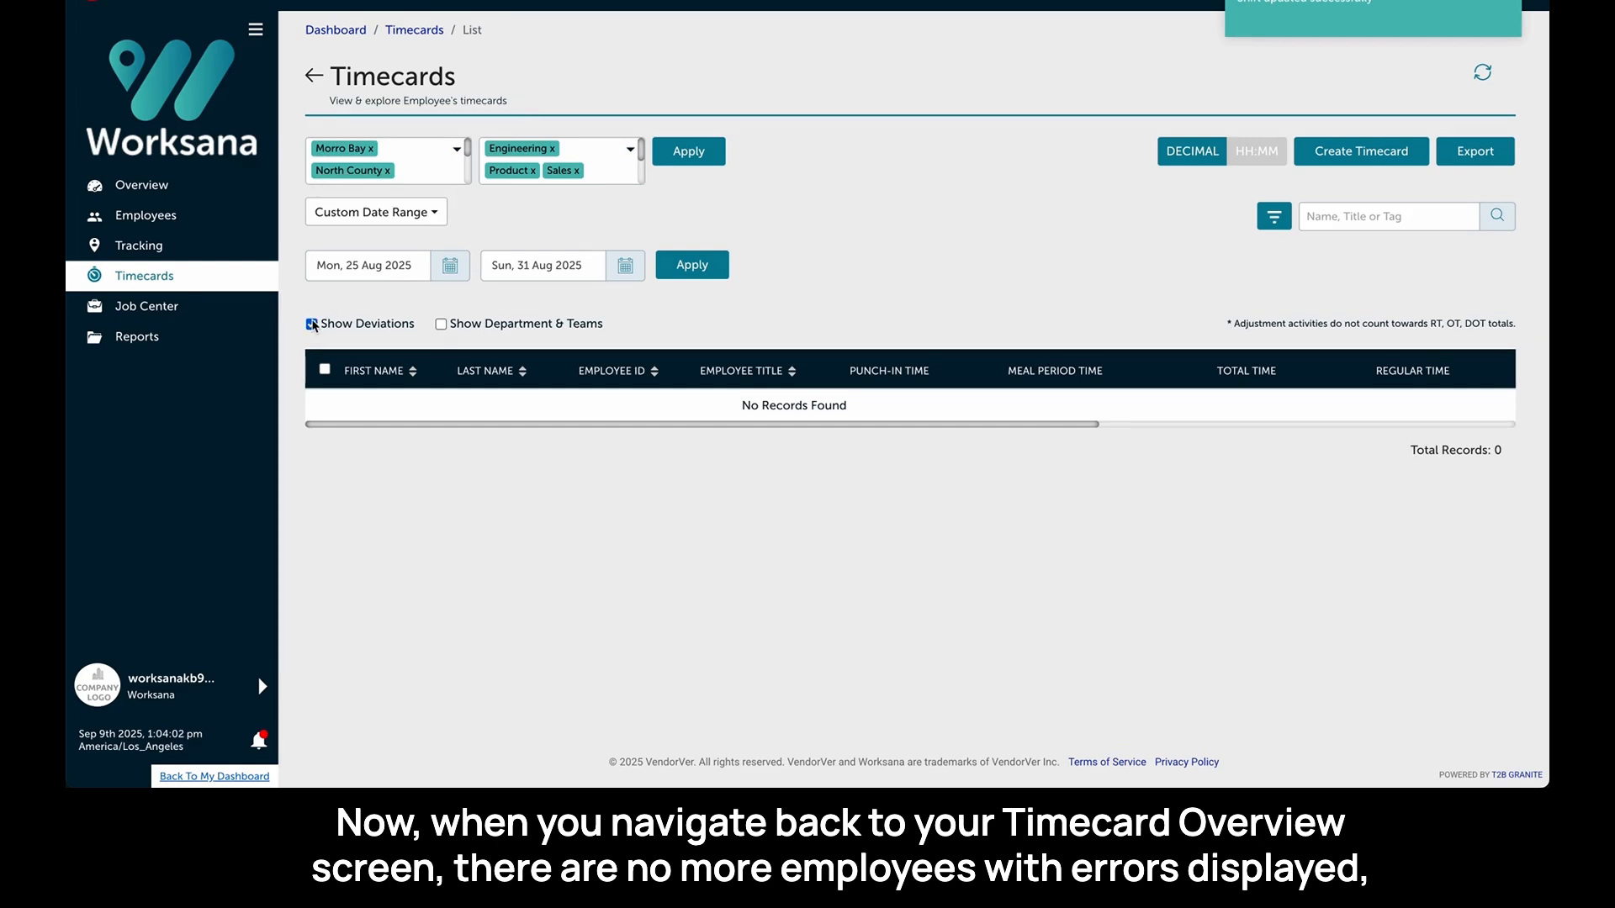
{"action": "left_click", "coordinate": [311, 325]}
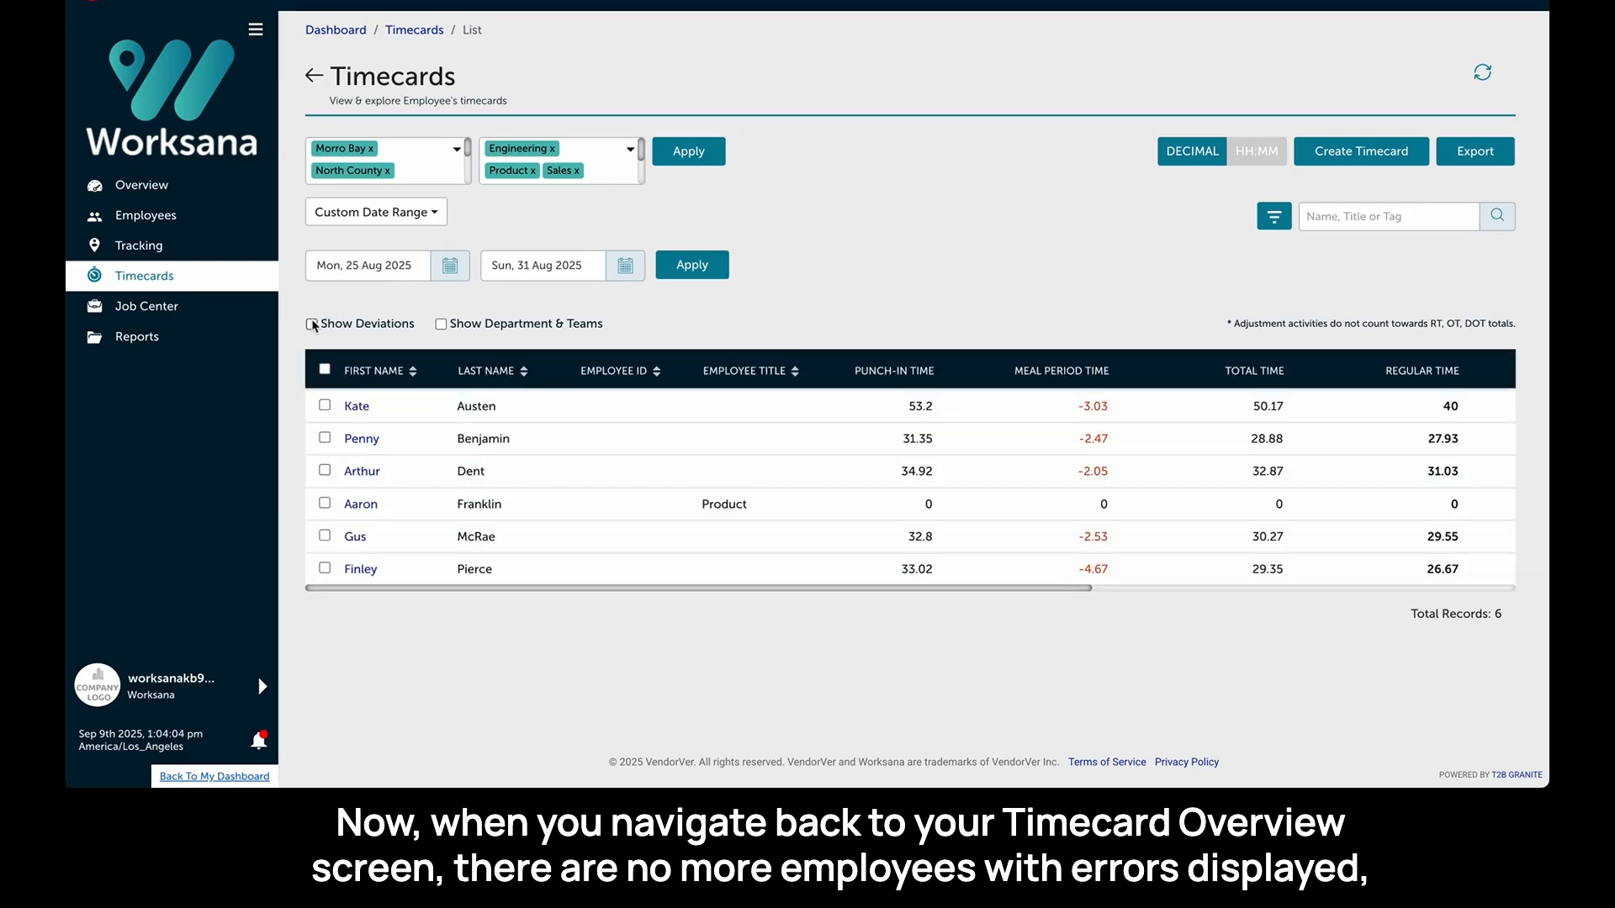